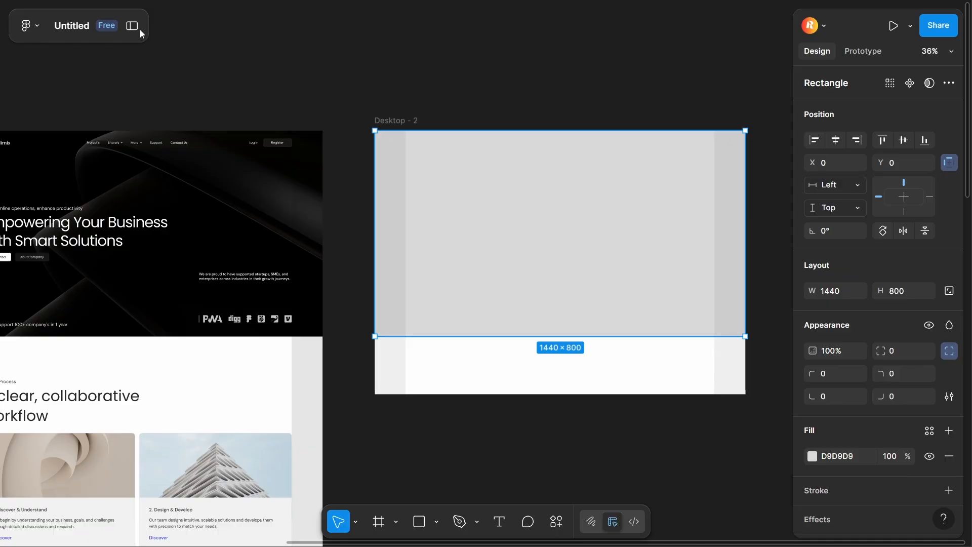
Step: Reorder Rectangle 31 beneath the unsplash image layer in Desktop - 2 and change its fill to black
left_click(133, 26)
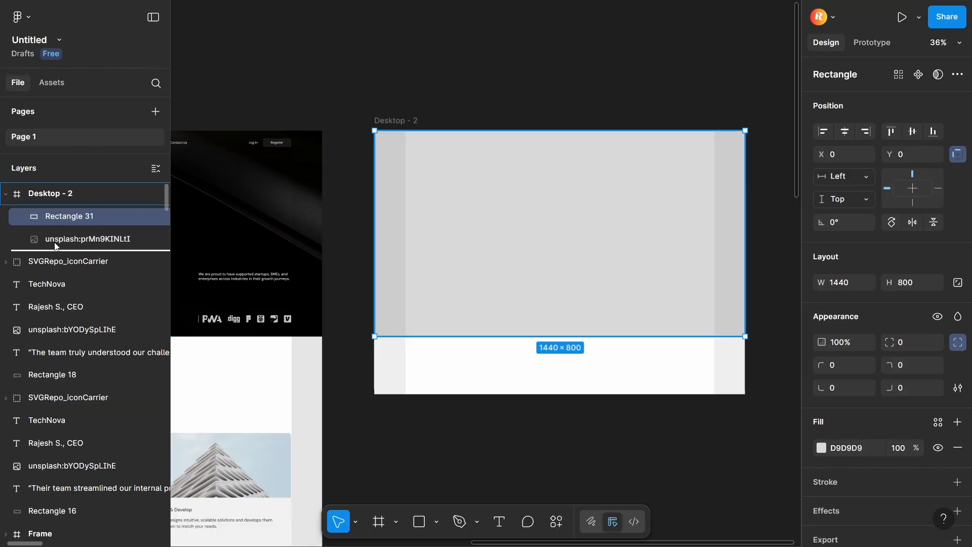
left_click_drag(56, 246, 57, 247)
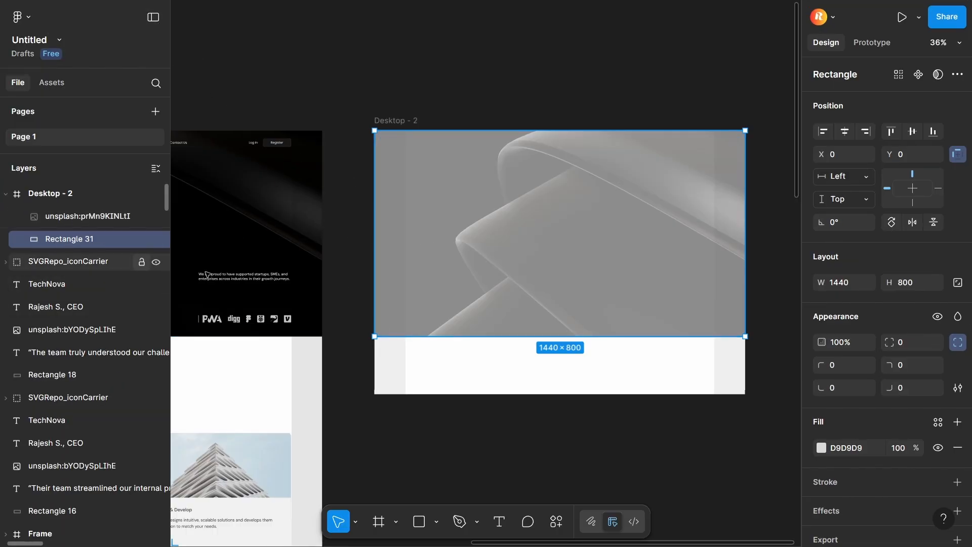
left_click(821, 448)
left_click_drag(709, 298, 526, 436)
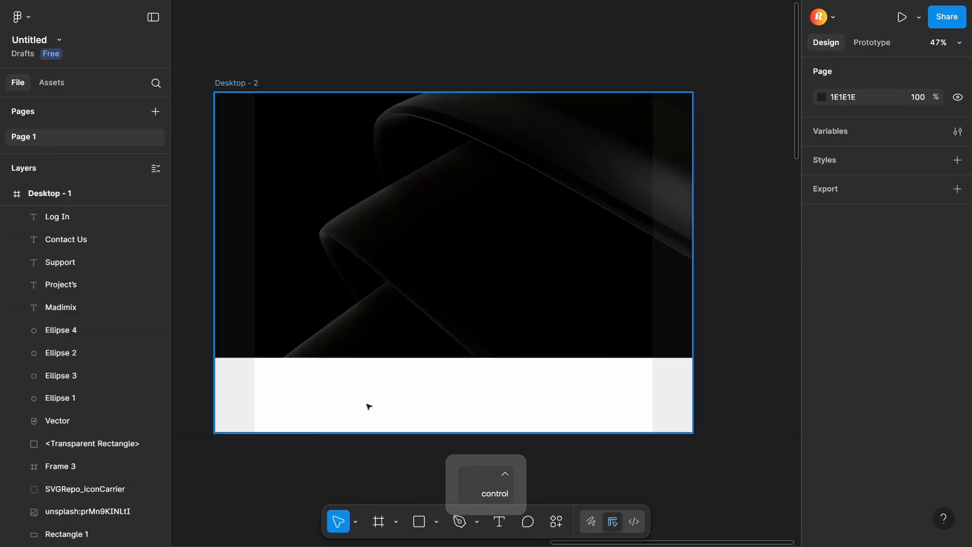
Step: Paste the Madimix logo's circles and text into the Desktop - 2 frame
left_click(367, 406, "ctrl")
key("ctrl+v")
scroll(256, 111, "up", 5)
left_click(269, 125)
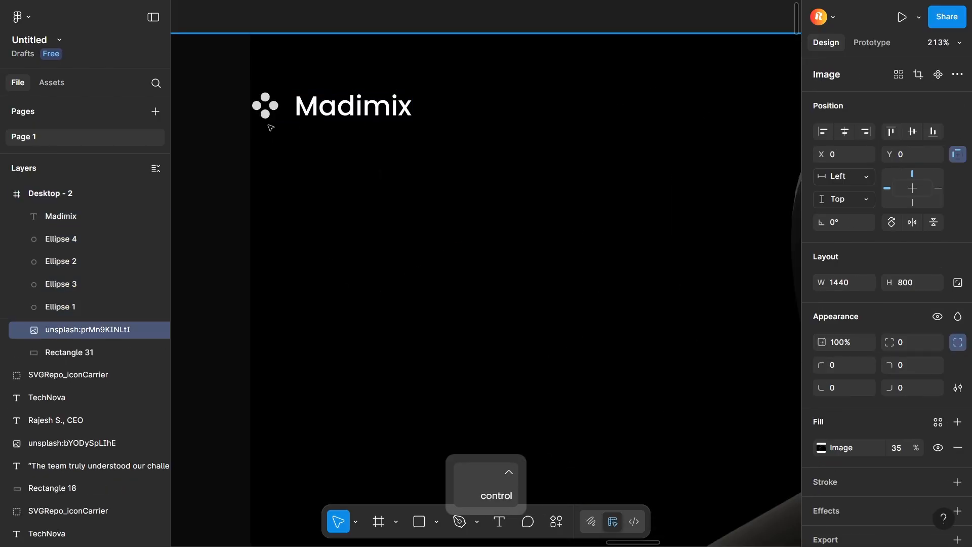
Step: Wrap the four small circles of the Madimix logo mark in one frame
left_click(266, 116)
scroll(267, 116, "up", 3)
left_click(283, 81, "shift")
left_click(263, 67, "shift")
left_click(239, 89, "shift")
key("ctrl+alt+g")
Step: Combine the framed logo mark and the Madimix text in a horizontal auto layout and tighten their spacing
left_click(397, 101, "shift")
key("shift+a")
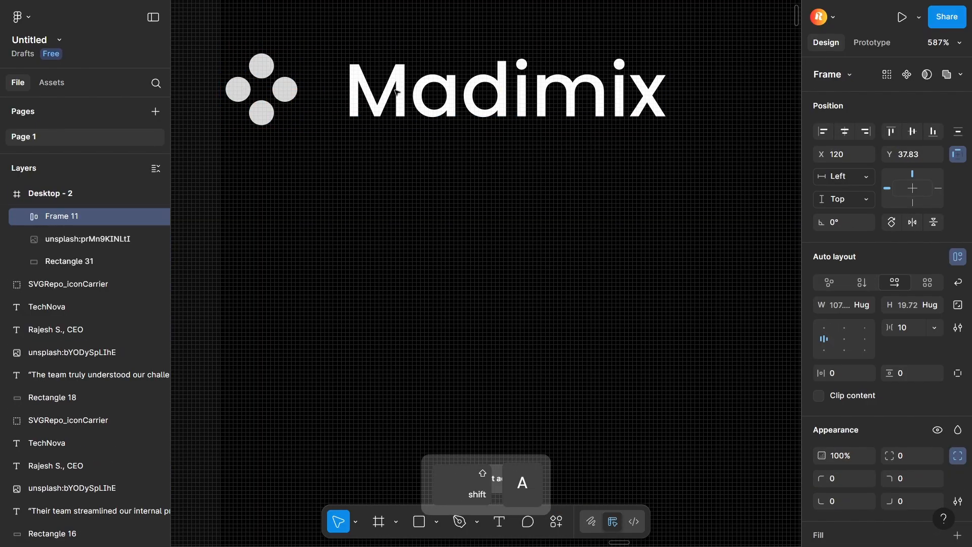
left_click_drag(890, 326, 888, 326)
scroll(326, 103, "down", 8)
Step: Paste the navigation links with their dropdown arrows and the Log In text into the Desktop - 2 frame
left_click(400, 402, "ctrl")
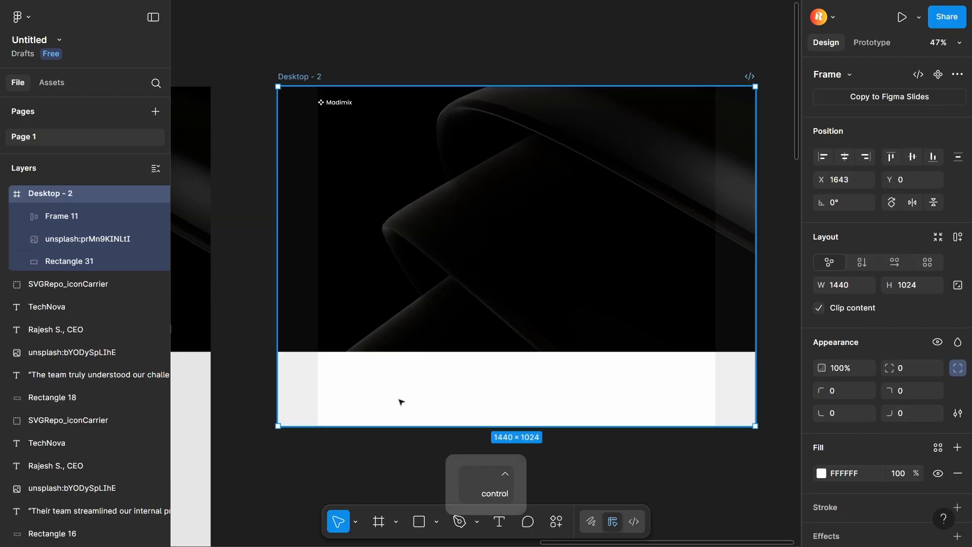
key("ctrl+v")
scroll(403, 400, "down", 5)
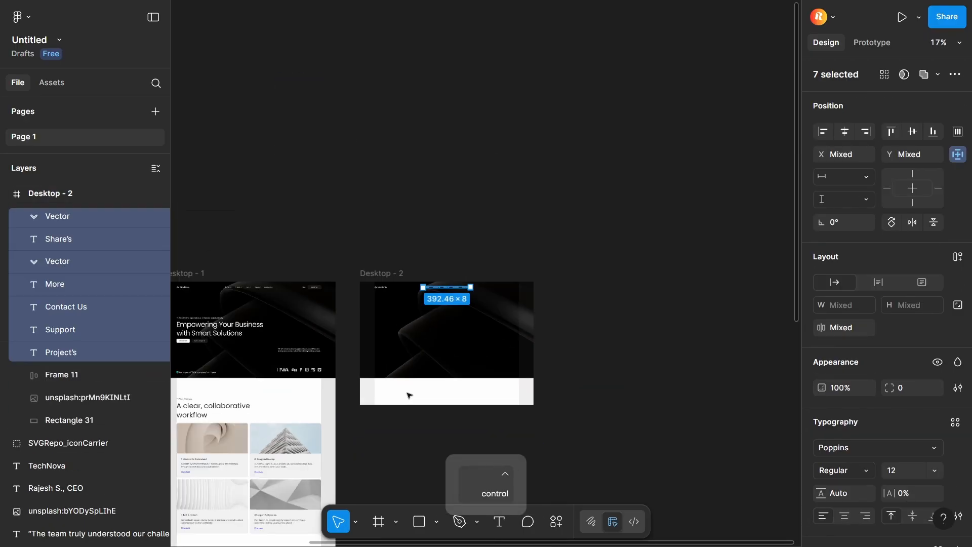
key("ctrl+v")
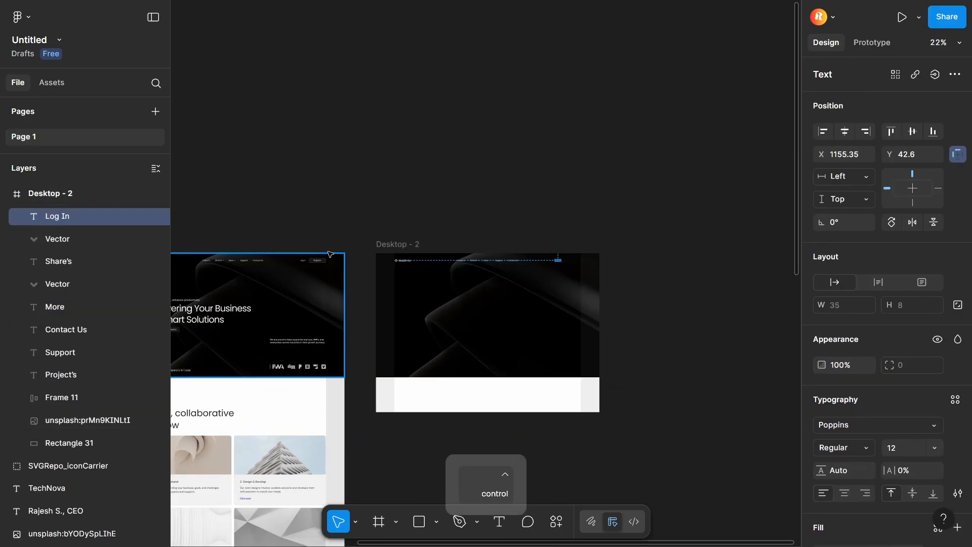
Step: Copy the Register text from Desktop - 1's header into the Desktop - 2 frame
left_click(323, 257, "ctrl")
scroll(337, 318, "down", 3)
left_click(455, 373, "ctrl")
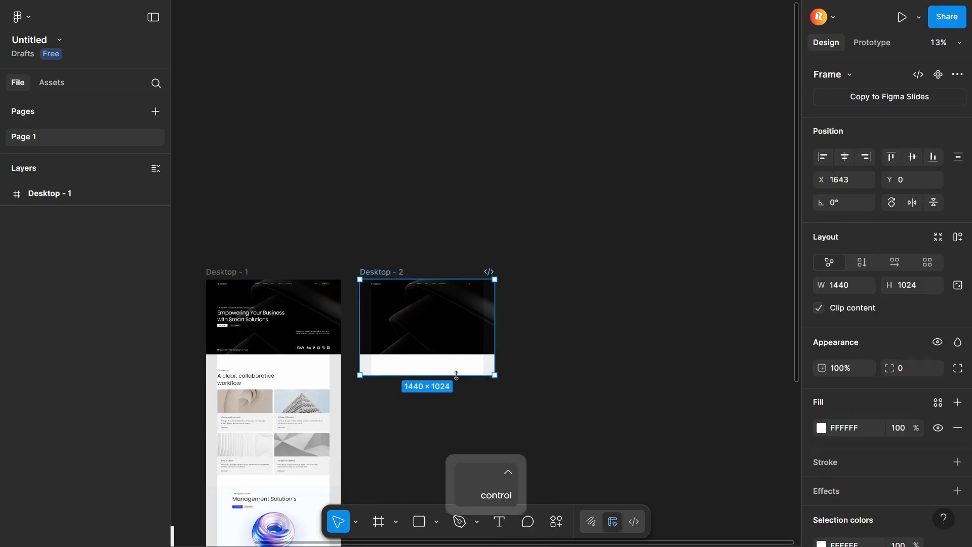
key("ctrl+v")
Step: Wrap the Register text in an auto layout frame and give it a white FFFFFF fill at 8% opacity
scroll(480, 290, "up", 10)
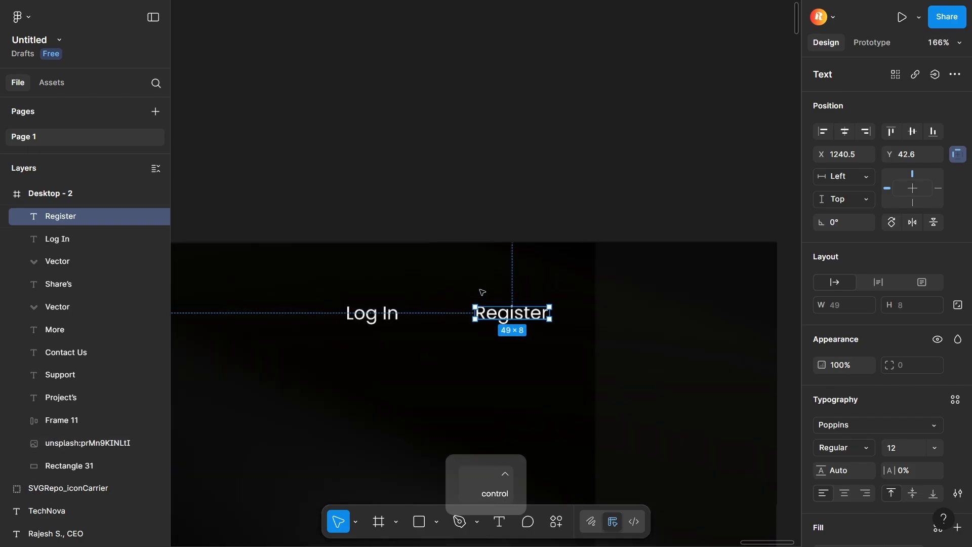
key("shift+a")
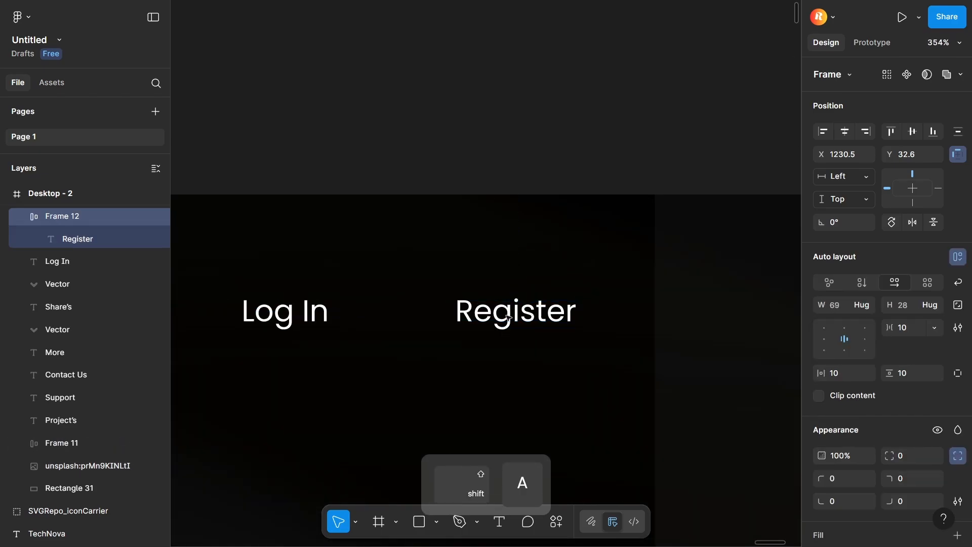
scroll(843, 431, "down", 5)
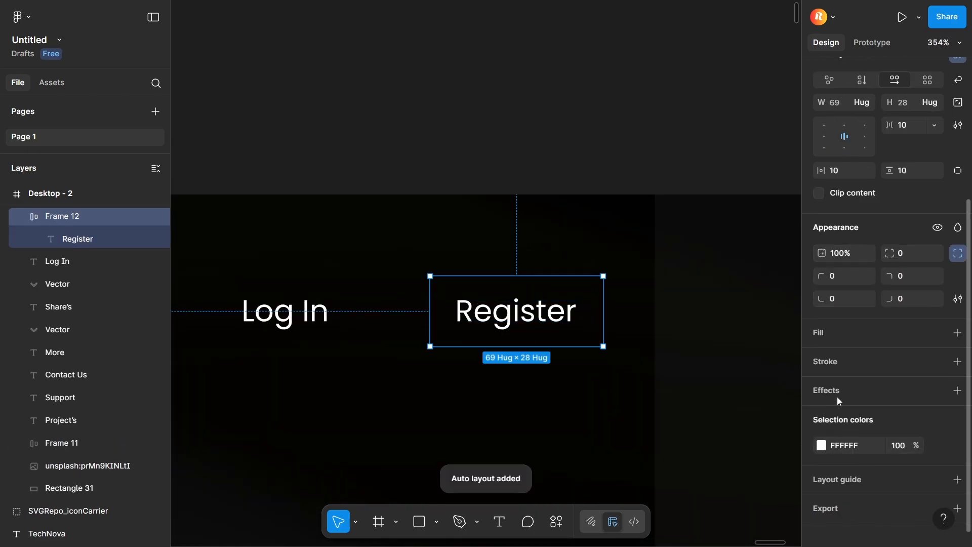
left_click(833, 335)
left_click_drag(665, 308, 548, 148)
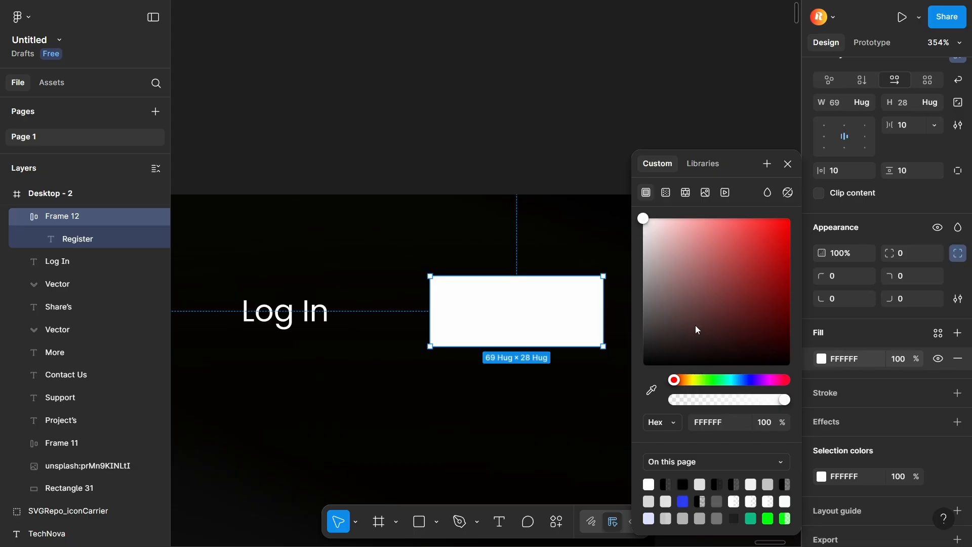
left_click(768, 428)
type("8")
key("Return")
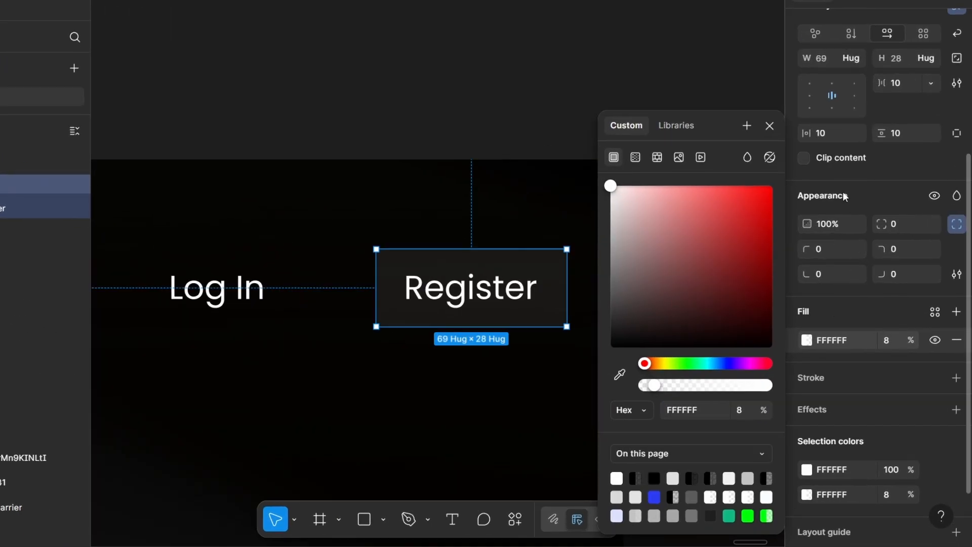
Step: Set the Register button's horizontal padding to 26 and its vertical padding to 12
left_click_drag(797, 99, 838, 310)
left_click_drag(808, 134, 823, 135)
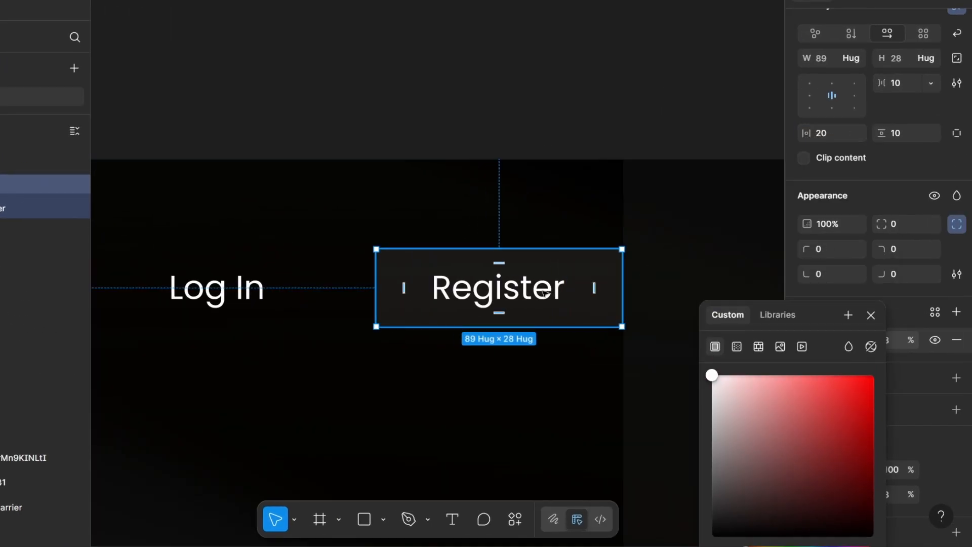
left_click_drag(548, 305, 495, 306)
left_click_drag(807, 133, 817, 133)
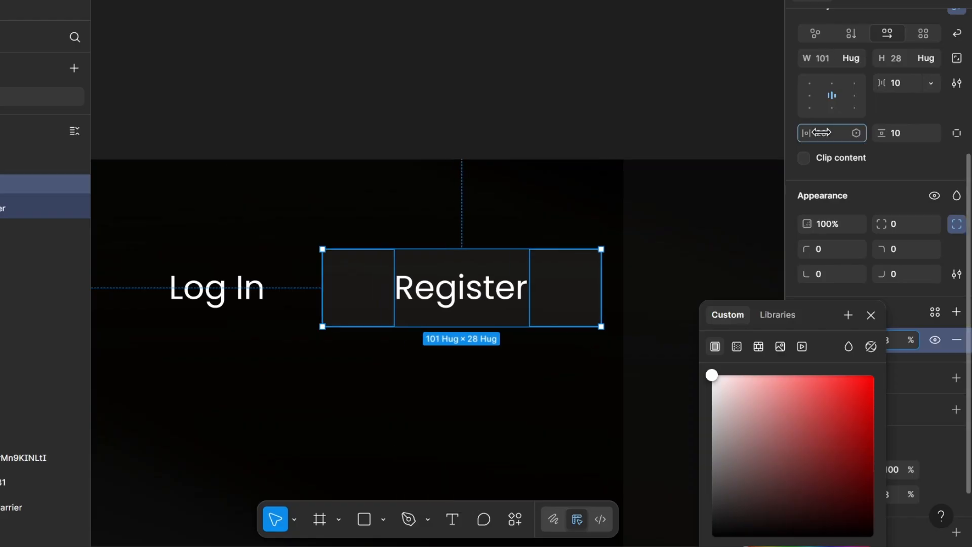
left_click(896, 132)
type("12")
key("Return")
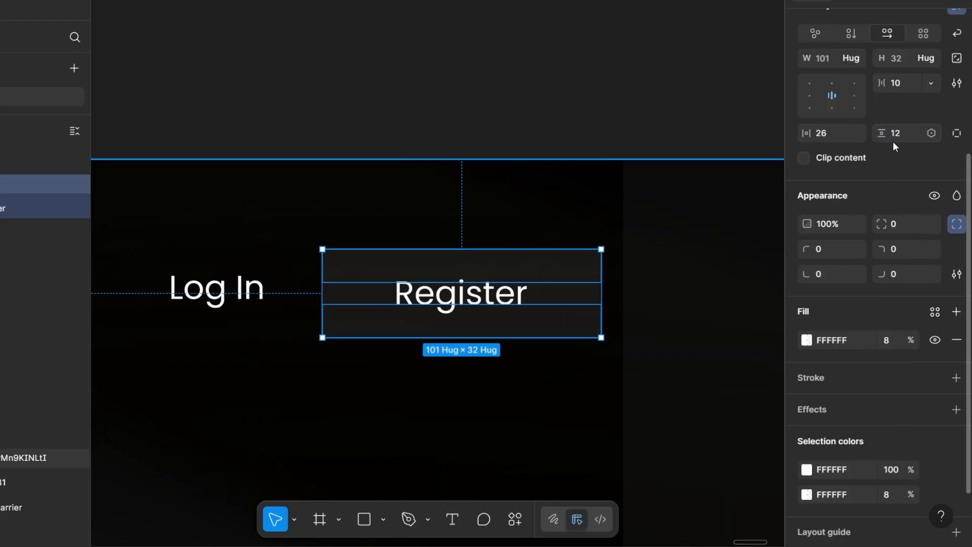
Step: Align the Register button with the Log In text and the content column's edge, and set its corner radius to 5
left_click_drag(563, 288, 568, 287)
left_click_drag(881, 224, 889, 224)
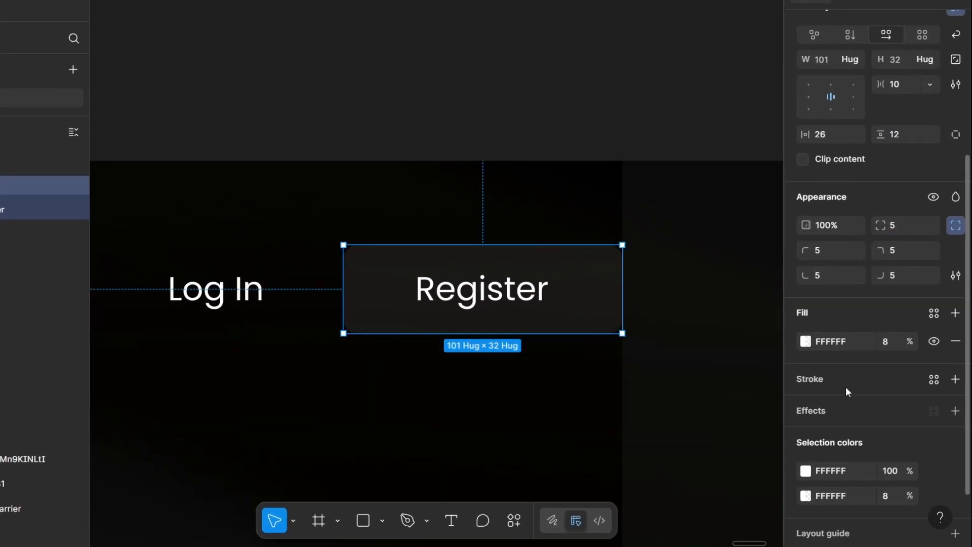
Step: Add a linear gradient stroke to the Register button and angle the gradient steeply from its upper edge to its lower edge
left_click(844, 384)
left_click(806, 406)
left_click(635, 158)
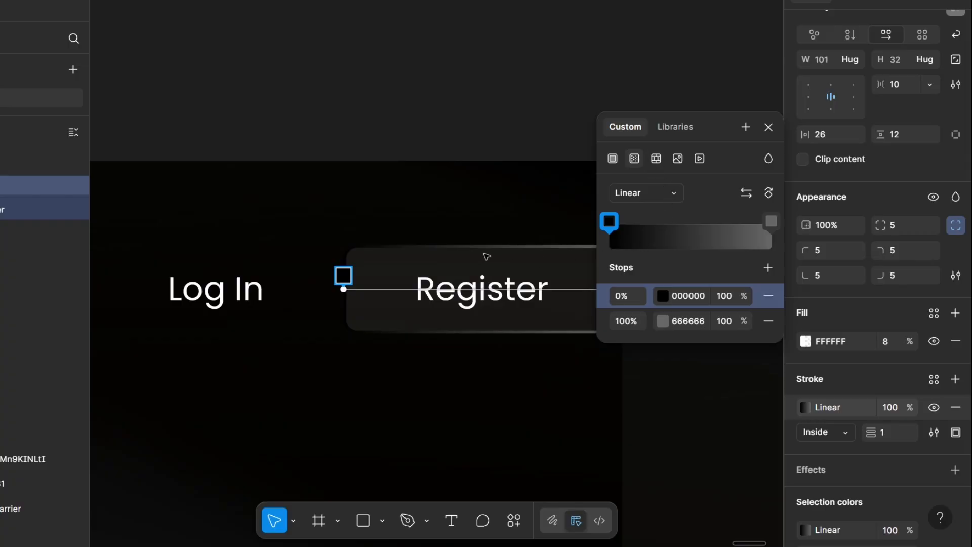
left_click_drag(722, 126, 872, 103)
left_click_drag(640, 291, 566, 377)
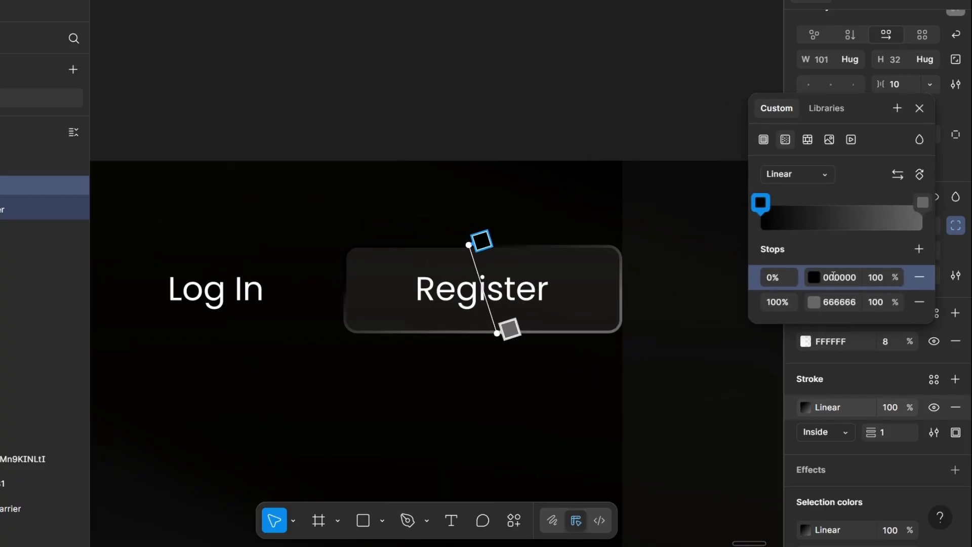
Step: Make both stroke gradient stops white FFFFFF, with 0% opacity at the start and 8% at the end
left_click(814, 277)
left_click_drag(675, 253, 509, 177)
left_click(815, 303)
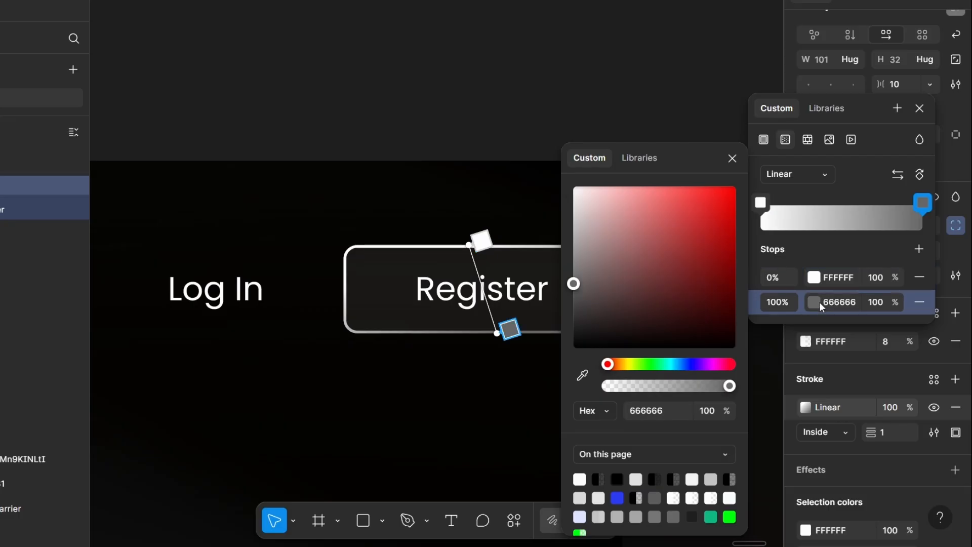
left_click_drag(658, 253, 573, 187)
left_click(810, 279)
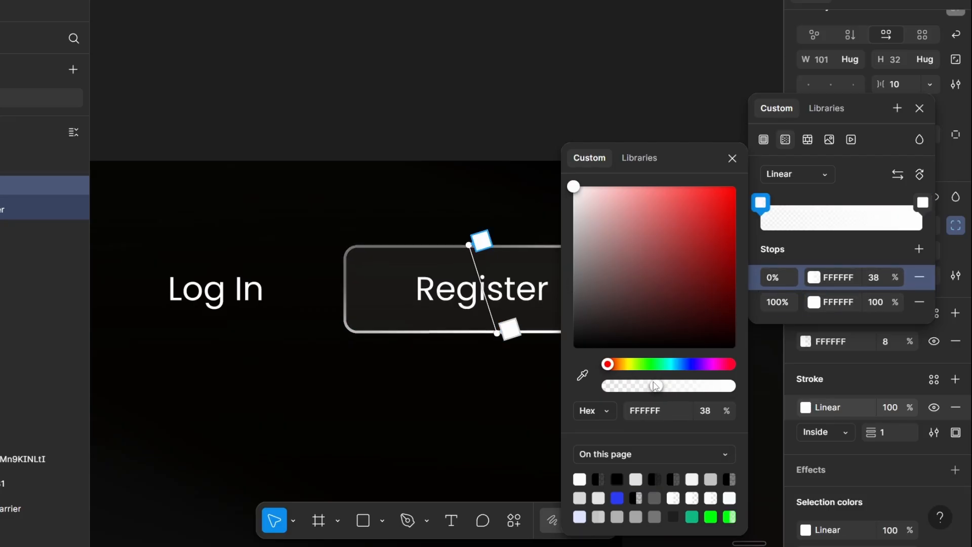
left_click(816, 307)
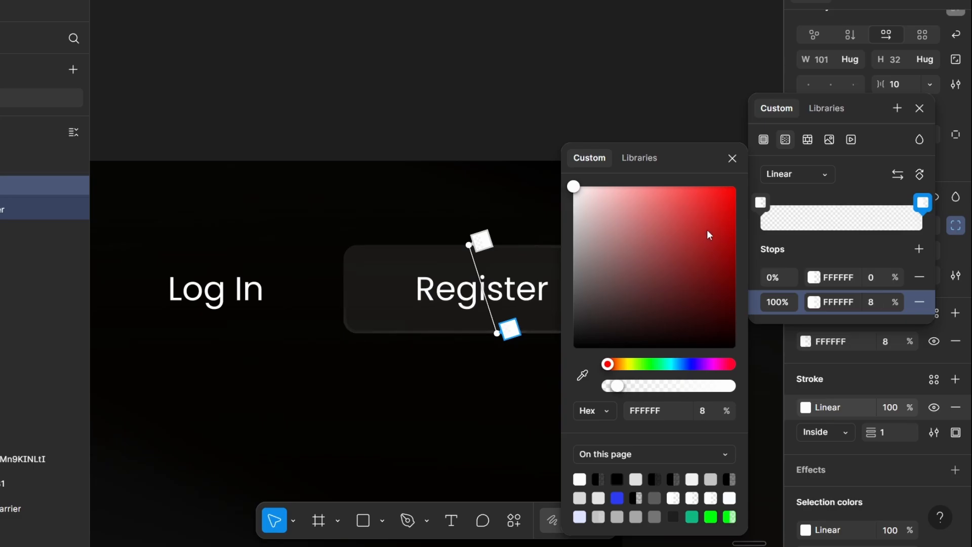
left_click_drag(693, 161, 335, 147)
left_click(374, 139)
left_click(522, 89)
scroll(522, 89, "down", 2)
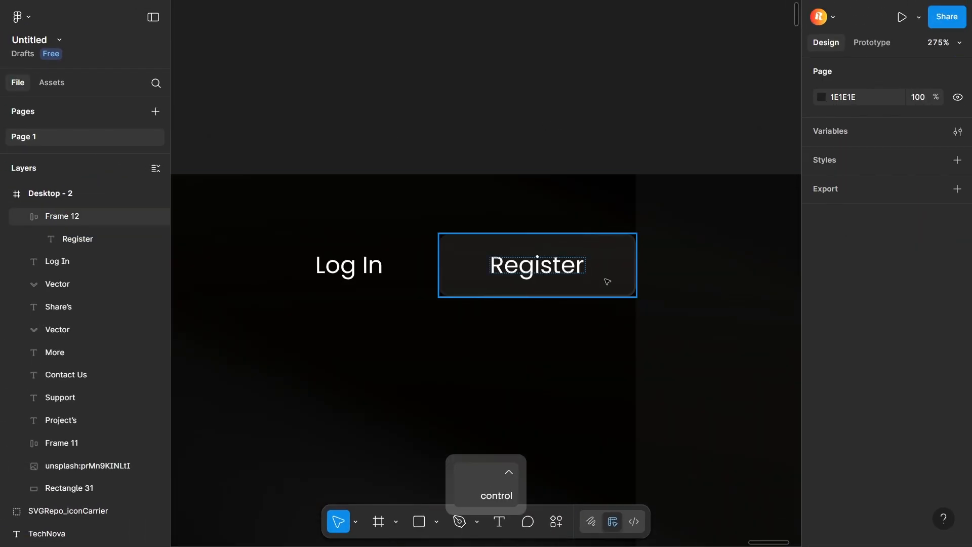
Step: Combine Log In and the Register button in an auto layout with a gap of 23, aligned to the content column's edge
left_click(607, 282)
left_click(379, 265, "shift")
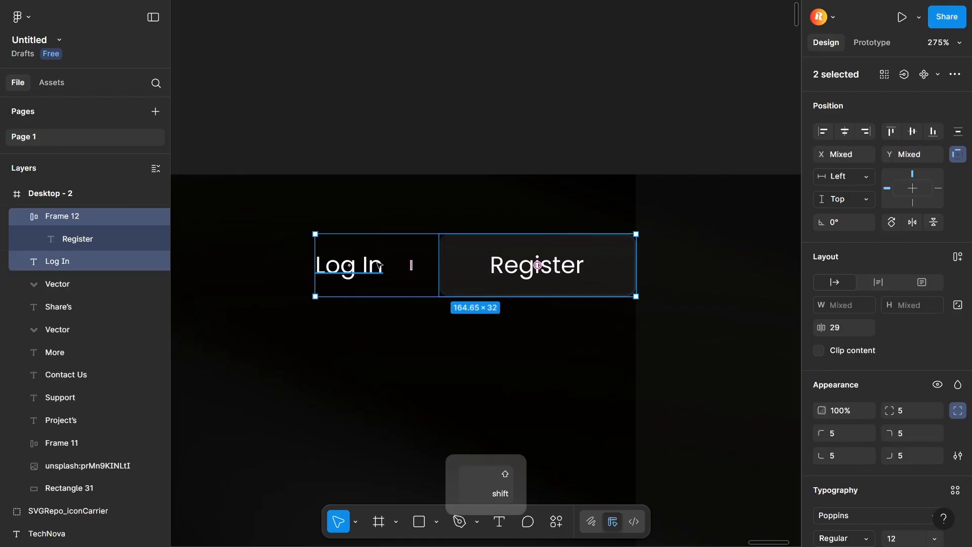
key("shift+a")
left_click_drag(892, 327, 887, 326)
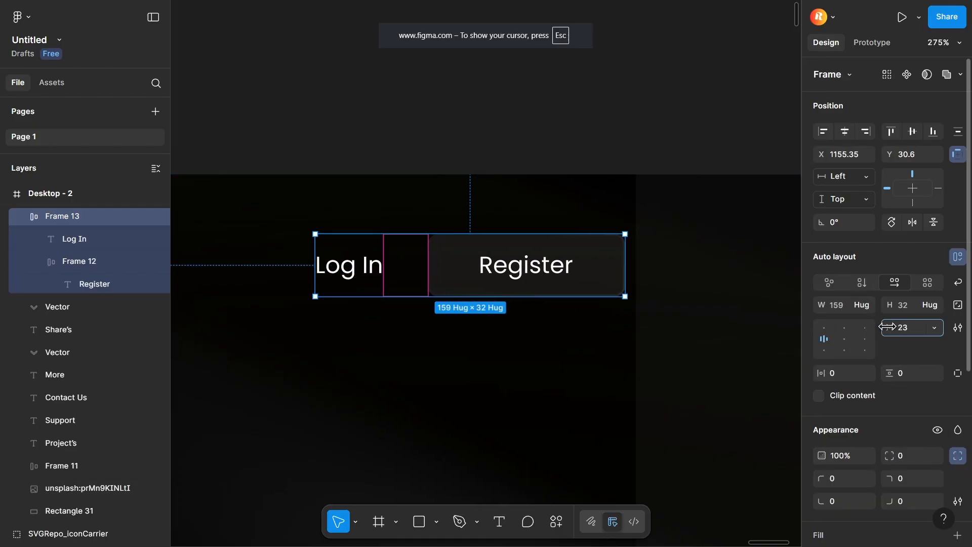
left_click_drag(528, 286, 712, 234)
scroll(539, 284, "down", 5)
scroll(362, 226, "up", 5)
Step: Put the Share's and More links each into an auto layout with their own dropdown arrow
left_click(362, 226)
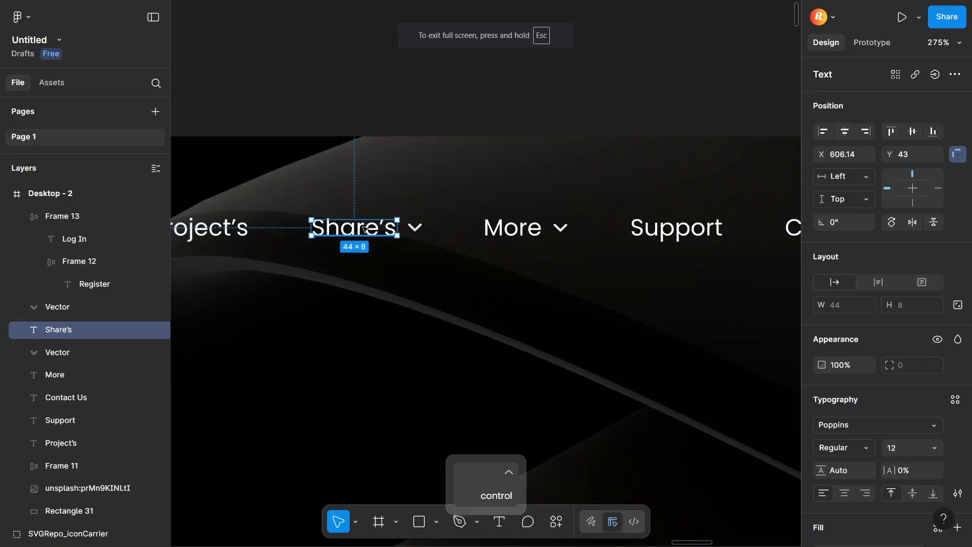
left_click(414, 228, "shift")
key("shift+a")
left_click(508, 228)
left_click(562, 228, "shift")
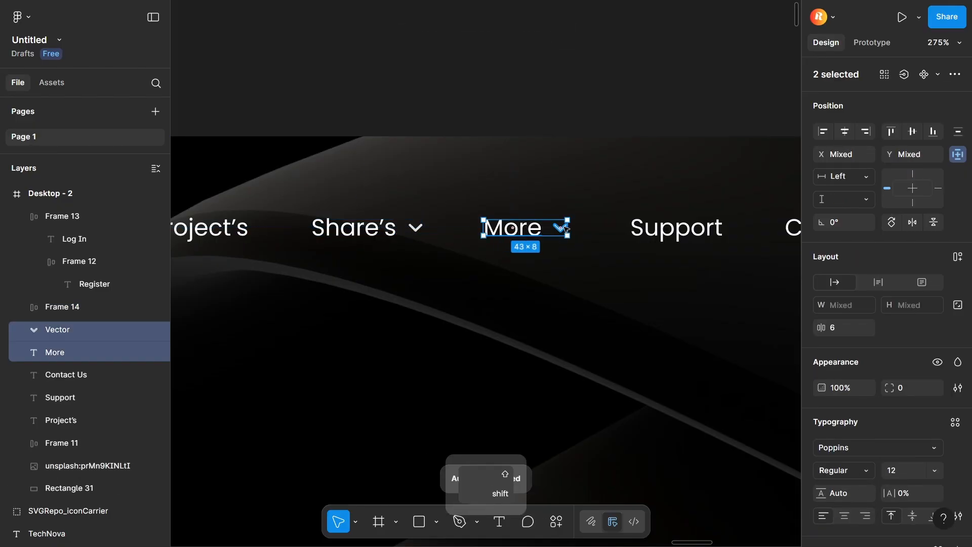
key("shift+a")
Step: Combine the Project's, Share's, More, Support and Contact Us links in one horizontal auto layout
scroll(565, 229, "down", 5)
left_click(400, 237, "shift")
left_click(456, 238, "shift")
left_click(573, 238, "shift")
left_click(633, 237, "shift")
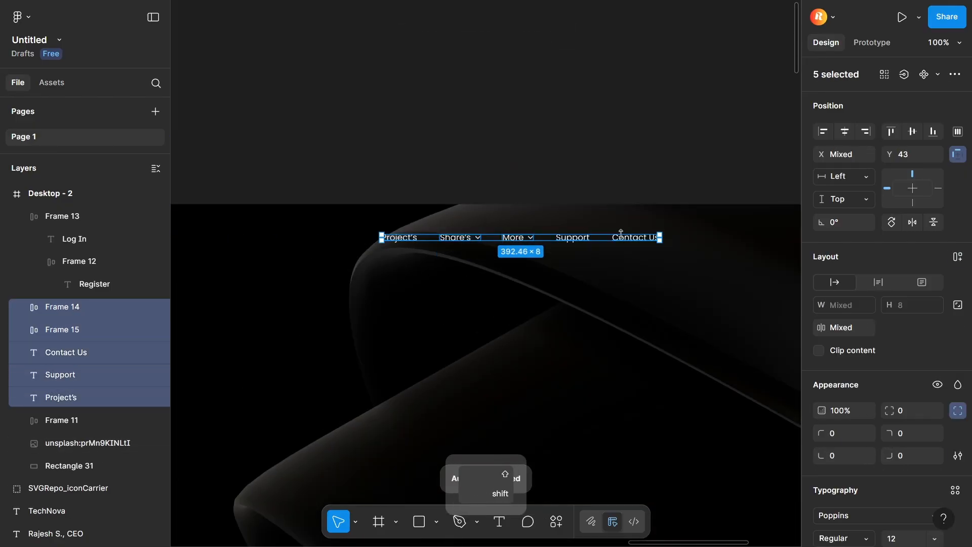
key("shift+a")
Step: Group the Madimix logo and navigation links in an auto layout, and join it with the Log In/Register group in an outer one
scroll(620, 233, "down", 4)
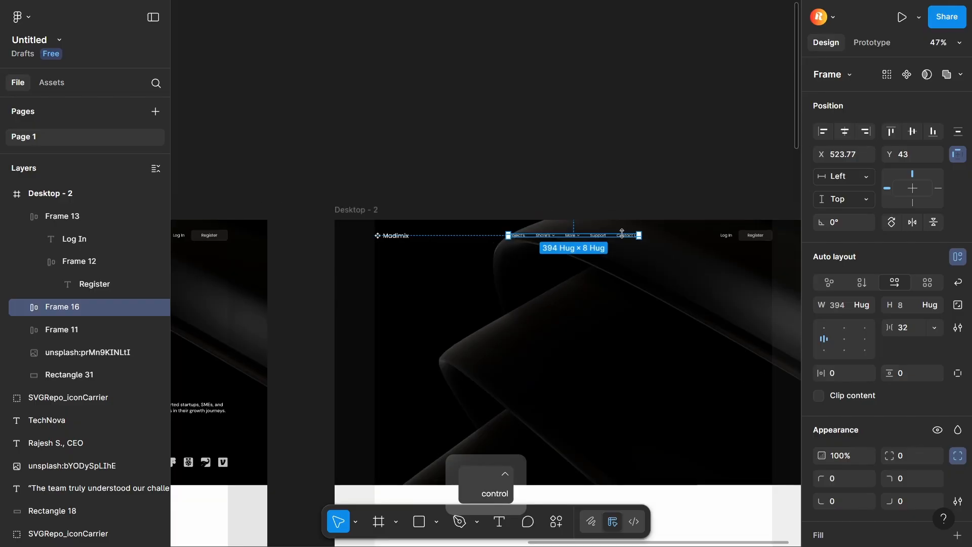
key("alt+space")
left_click(625, 178)
left_click_drag(676, 173, 603, 165)
left_click(541, 230)
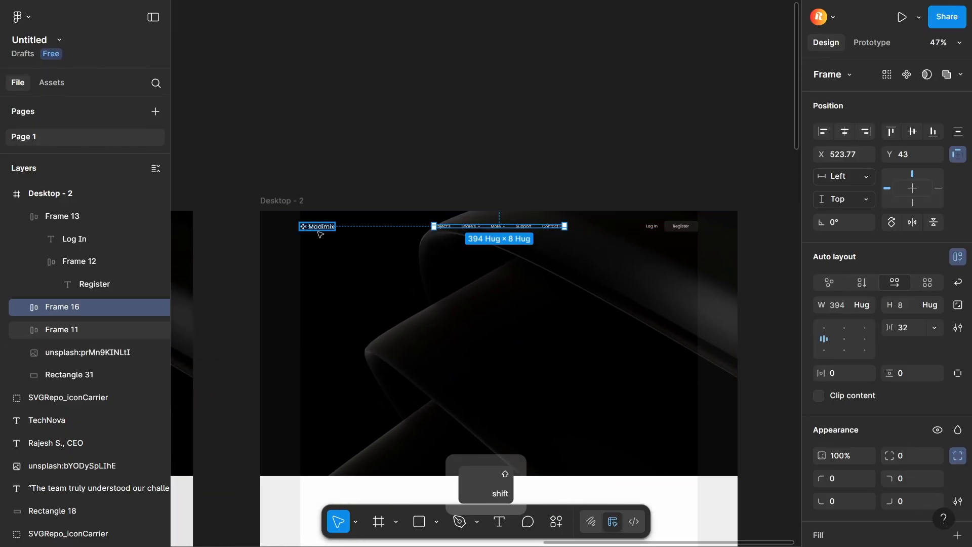
left_click(320, 226, "shift")
key("shift+a")
left_click(667, 225, "shift")
key("shift+a")
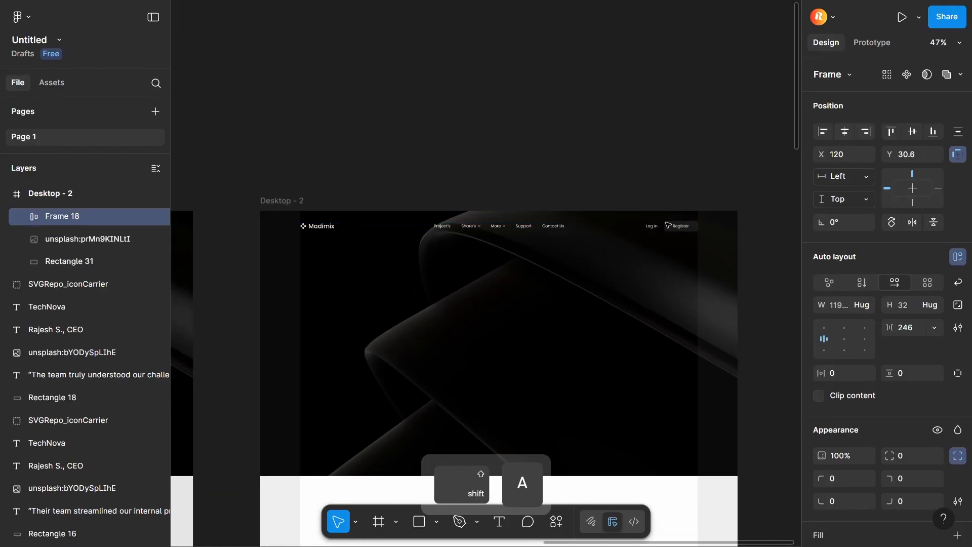
left_click(677, 171)
Step: Draw a circle about 4.34 × 4.34 above the green dot beside the "Streamline operations" tagline in Desktop - 1
scroll(677, 172, "down", 4)
scroll(201, 236, "up", 9)
left_click(229, 125)
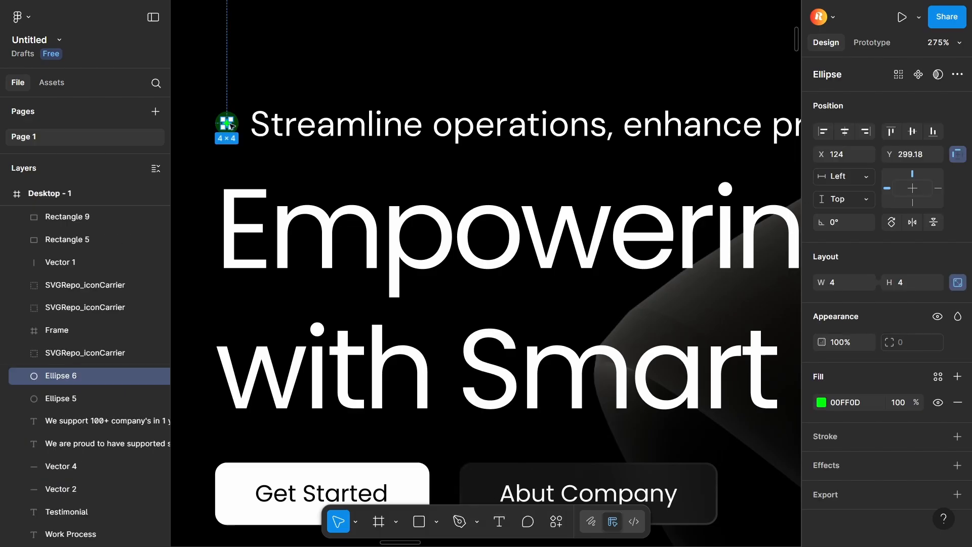
left_click_drag(231, 89, 317, 216)
key("o")
scroll(292, 178, "up", 4)
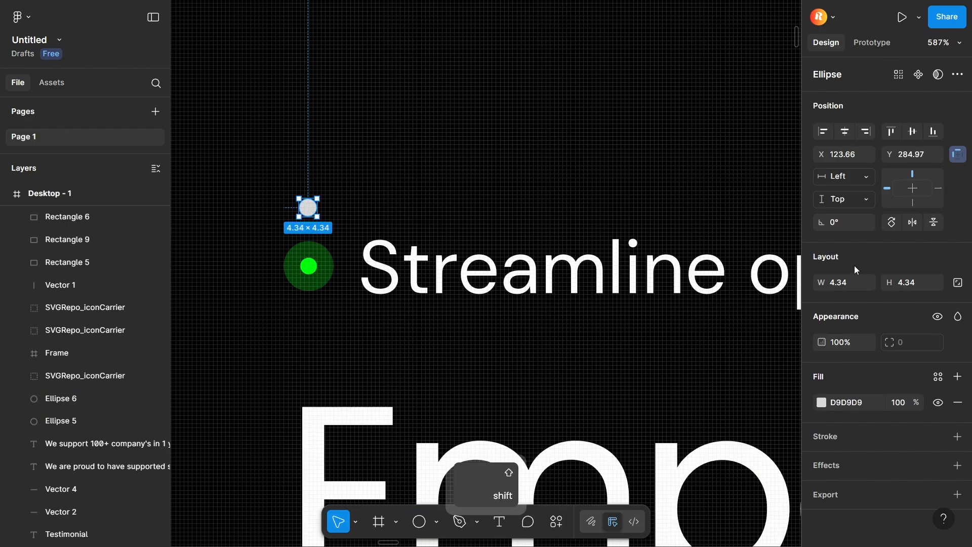
Step: Resize the new circle to 4 × 4 and fill it with green 00FF0D sampled from the existing dot
left_click(831, 405)
left_click(651, 390)
left_click(310, 264)
left_click(306, 212)
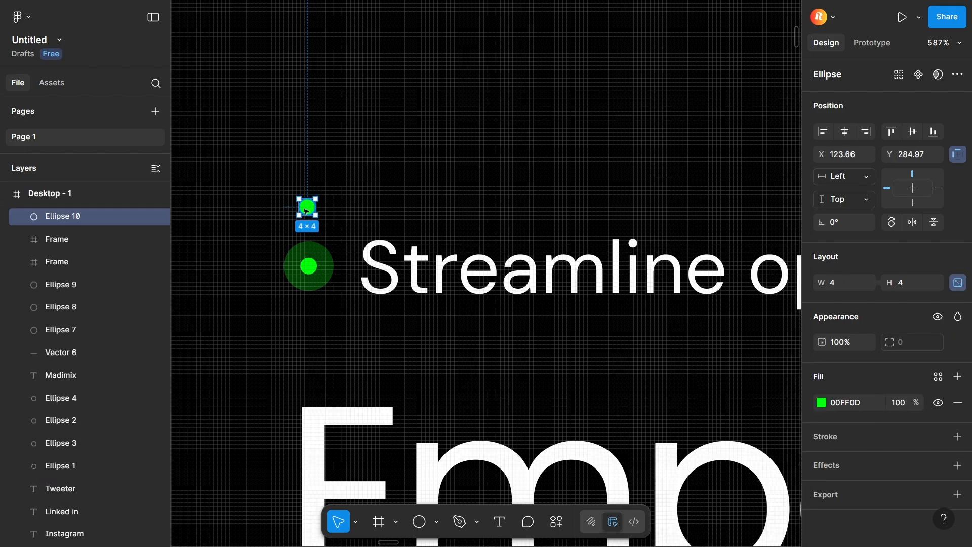
Step: Duplicate the 4 × 4 green dot, then enlarge one copy to 12 × 12 and center it on the other
key("ctrl+c")
key("ctrl+v")
left_click(327, 271)
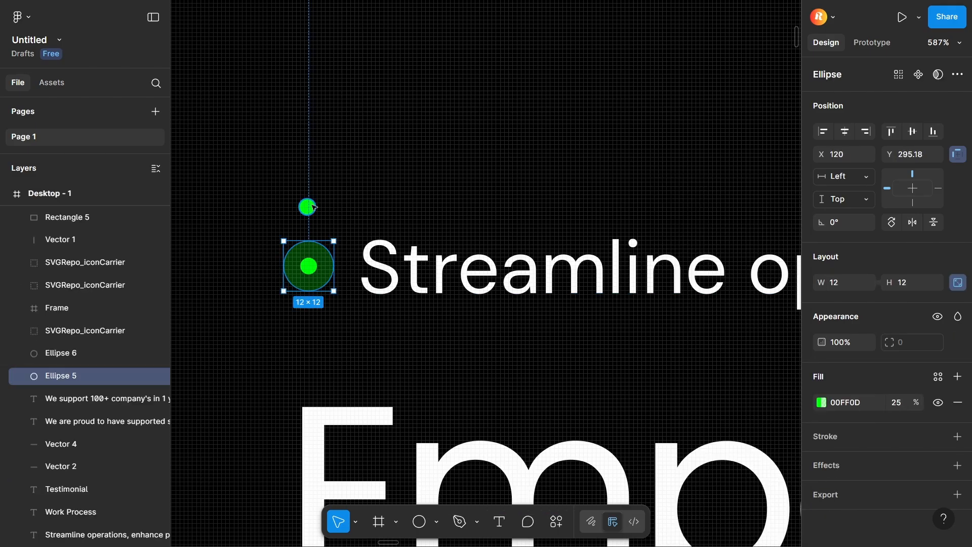
left_click(307, 207)
left_click(123, 241)
left_click(915, 287)
type("1")
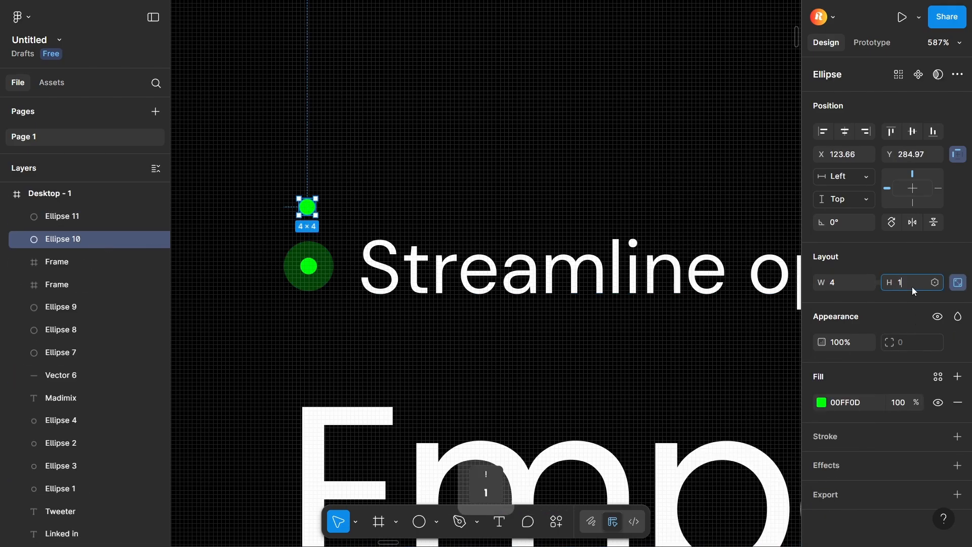
type("2")
key("Return")
left_click_drag(318, 205, 316, 209)
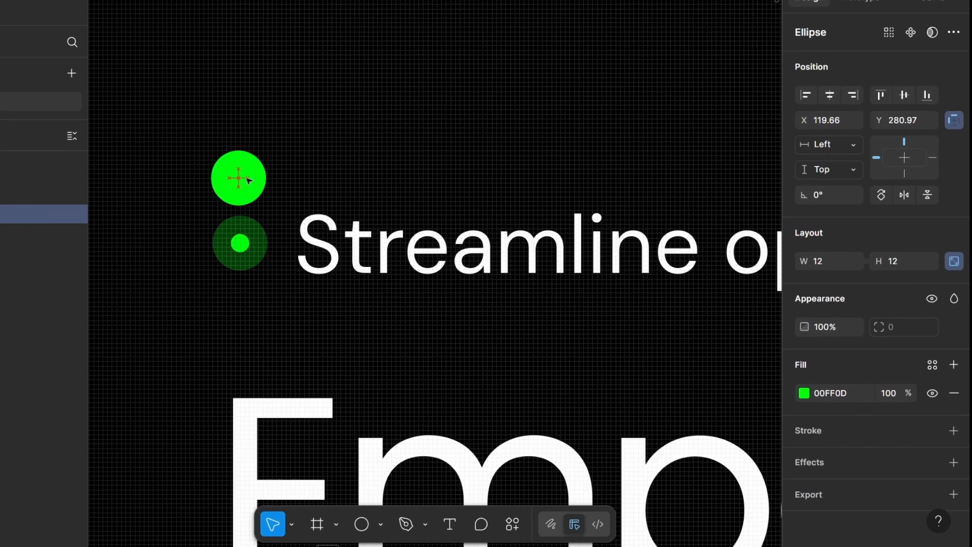
Step: Set the 12 × 12 green circle's fill opacity to 20%
left_click(885, 386)
type("20")
key("Return")
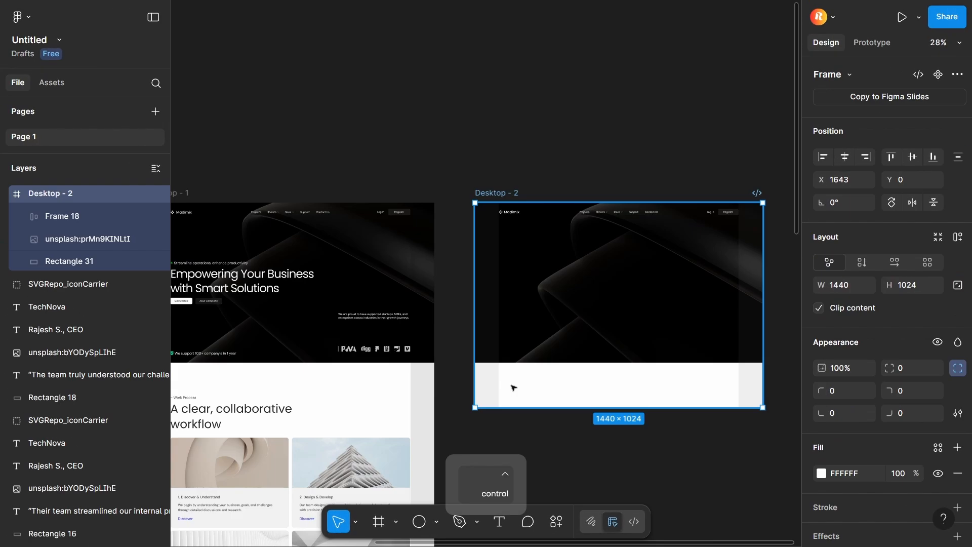
Step: Paste the tagline text, its green dot circles and the "Empowering Your Business with Smart Solutions" heading into Desktop - 2
key("ctrl+v")
key("ctrl+v")
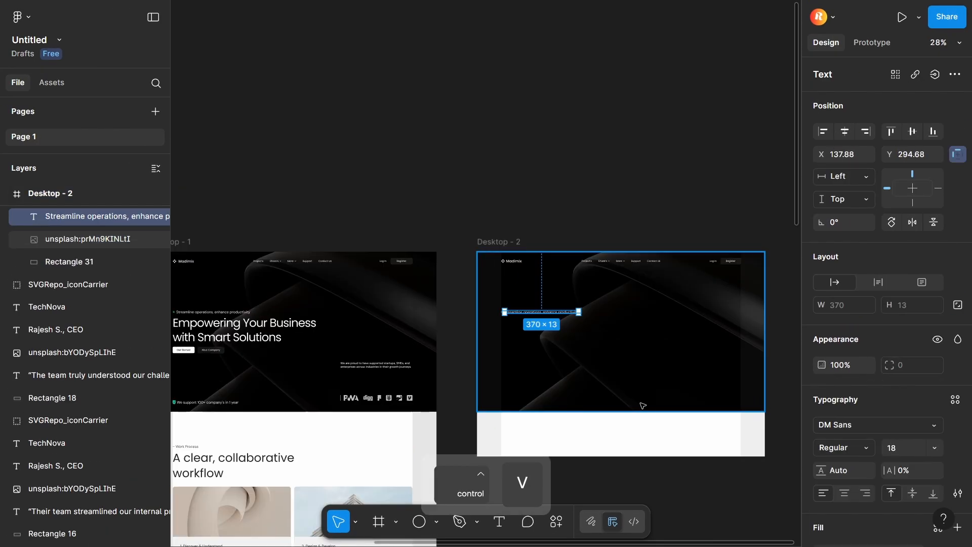
left_click(557, 445, "ctrl")
key("ctrl+v")
scroll(610, 244, "up", 3)
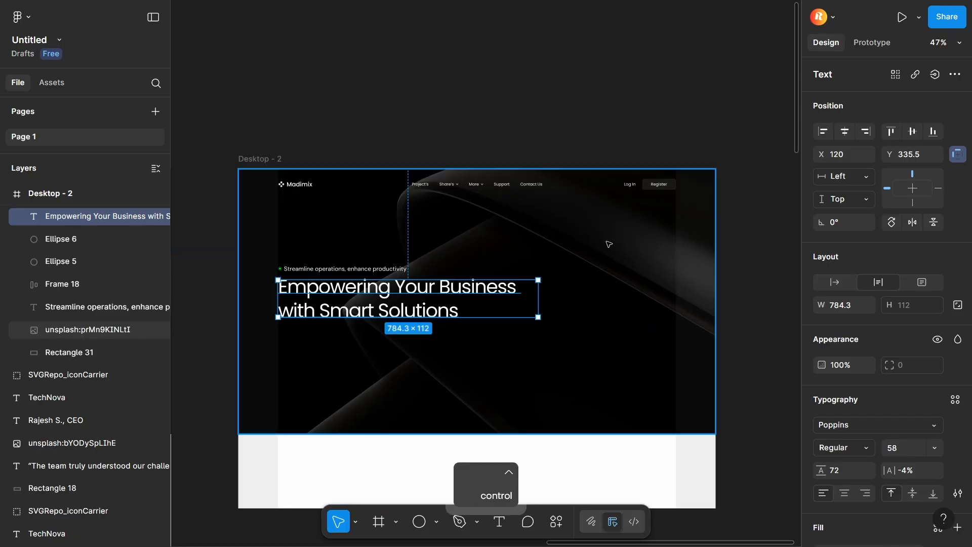
Step: Duplicate the header's Register button into the empty canvas above Desktop - 2 and turn the copy into a component
double_click(650, 187)
double_click(653, 187)
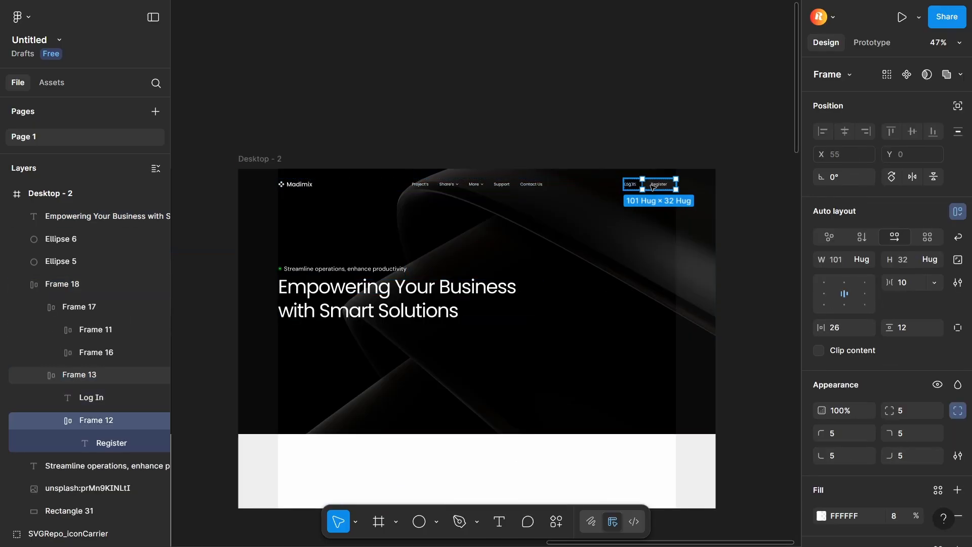
left_click_drag(657, 185, 649, 112)
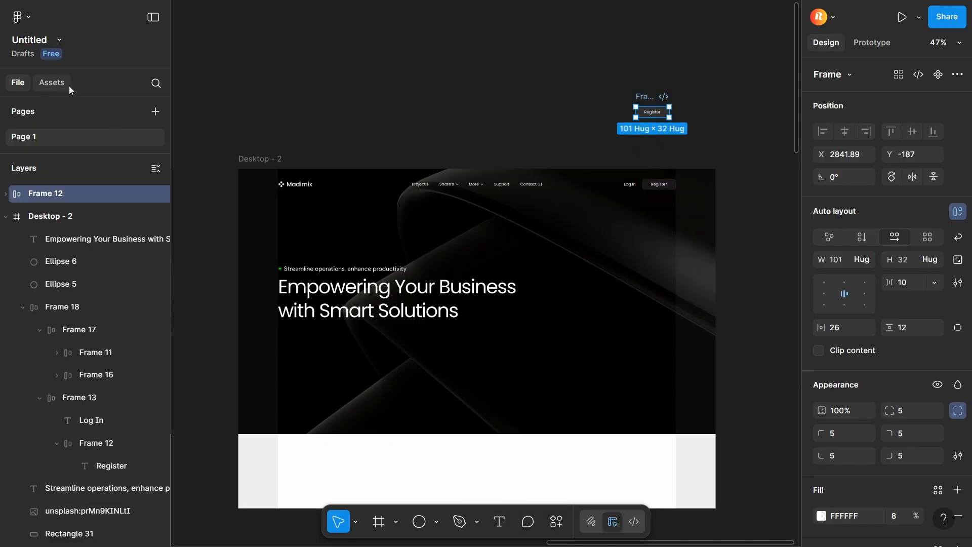
left_click(936, 74)
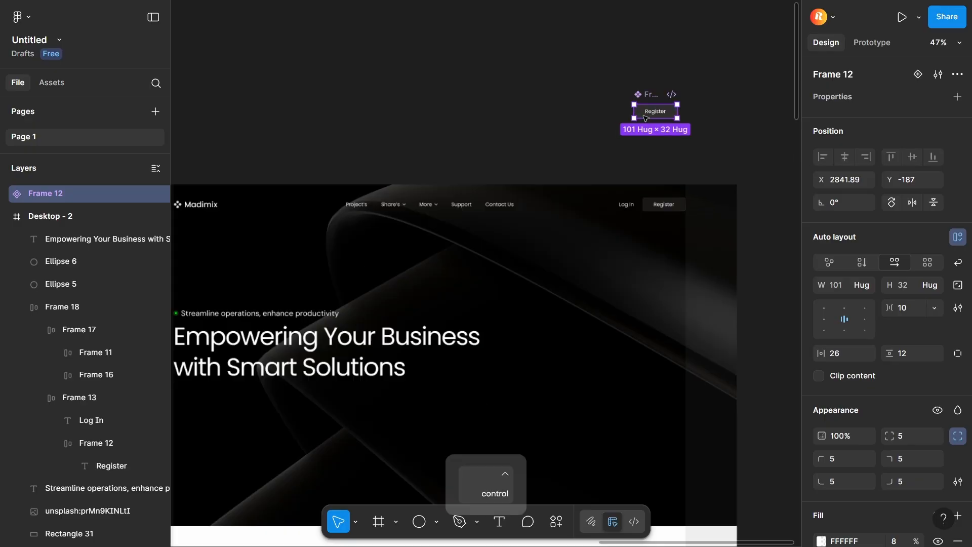
Step: Insert an instance of the Register component beside Log In in the header and delete the original Register button
scroll(646, 118, "up", 5)
left_click_drag(653, 109, 648, 307)
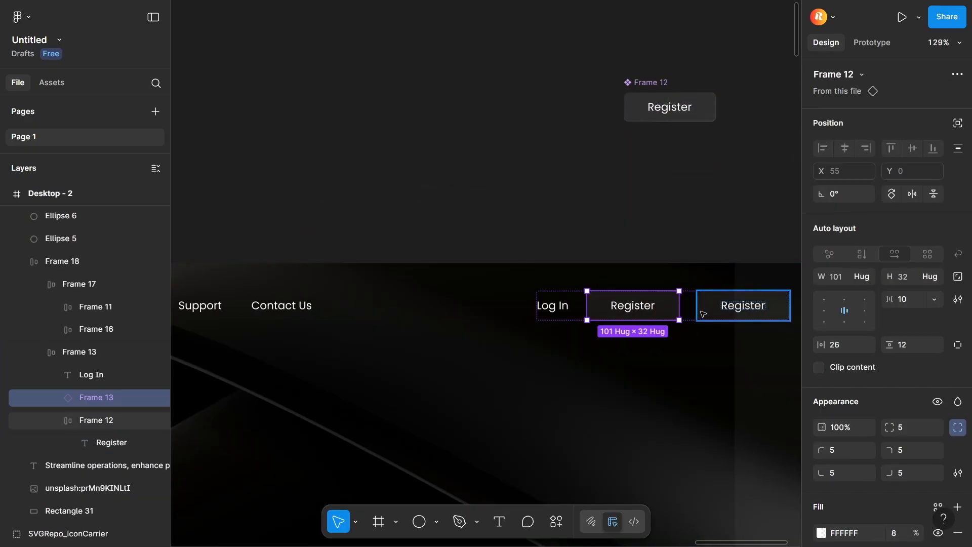
left_click(742, 309)
key("BackSpace")
Step: Place another Register instance in the Desktop - 2 hero, left-aligned directly below the "Empowering Your Business" heading
scroll(670, 182, "down", 5)
left_click_drag(670, 155, 610, 349)
left_click_drag(587, 408, 679, 301)
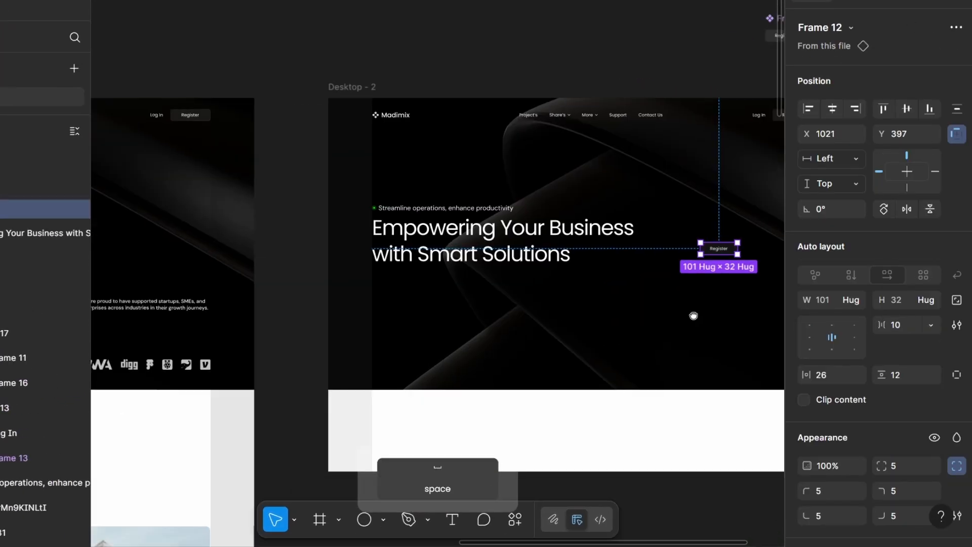
scroll(679, 301, "down", 3)
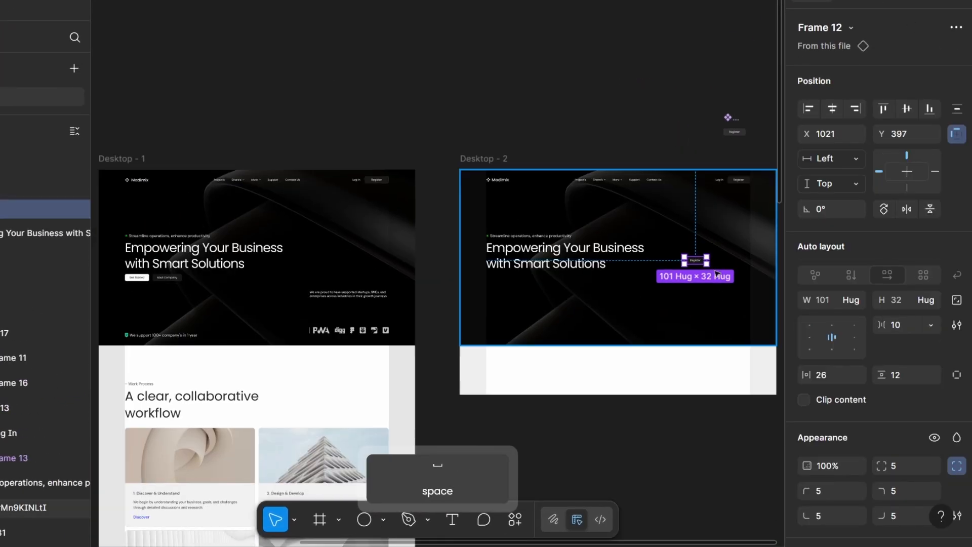
left_click_drag(696, 261, 499, 279)
Step: Remove the stroke from the button below the heading and set its FFFFFF fill to 100% opacity
scroll(500, 242, "up", 6)
scroll(420, 248, "up", 5)
scroll(846, 354, "down", 4)
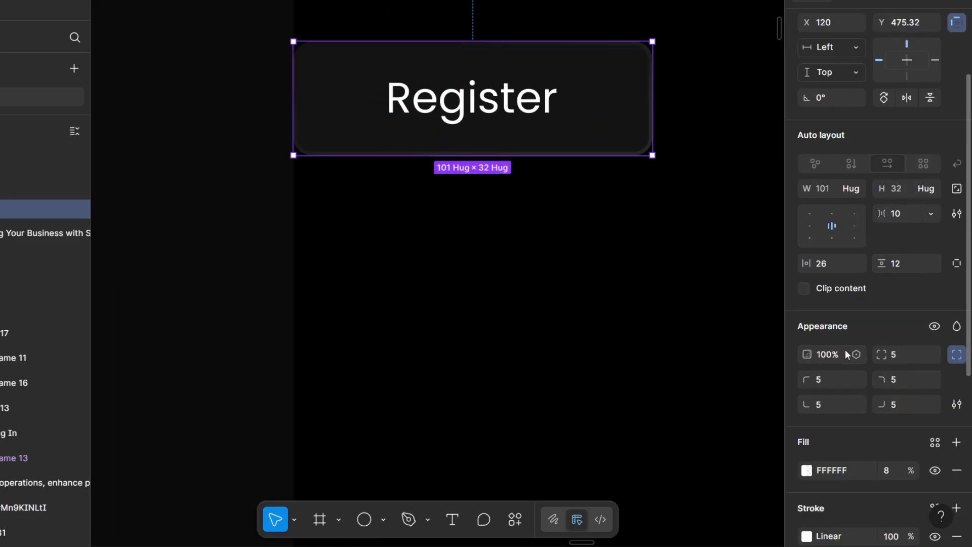
left_click(956, 424)
left_click(807, 359)
left_click_drag(694, 385, 773, 386)
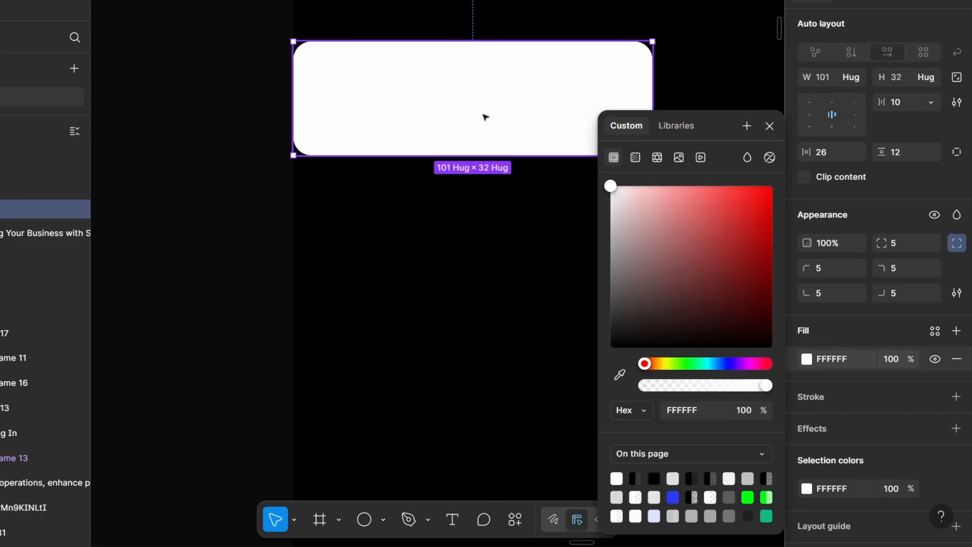
Step: Color the white button's label black 000000 and change its text to "Get Started"
double_click(486, 117)
left_click(807, 391)
left_click_drag(647, 252, 345, 228)
scroll(564, 414, "down", 6)
left_click_drag(195, 197, 674, 233)
scroll(195, 197, "up", 5)
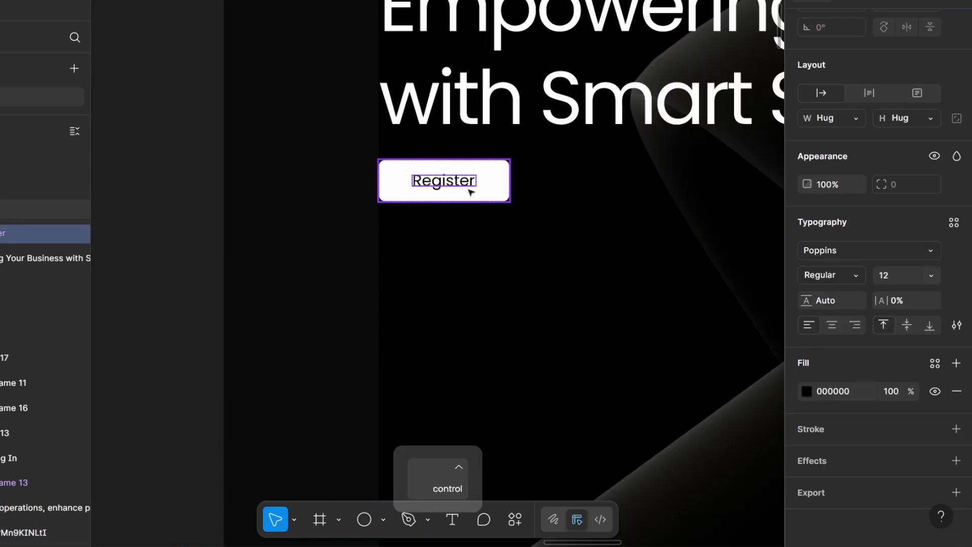
type("Get Starte")
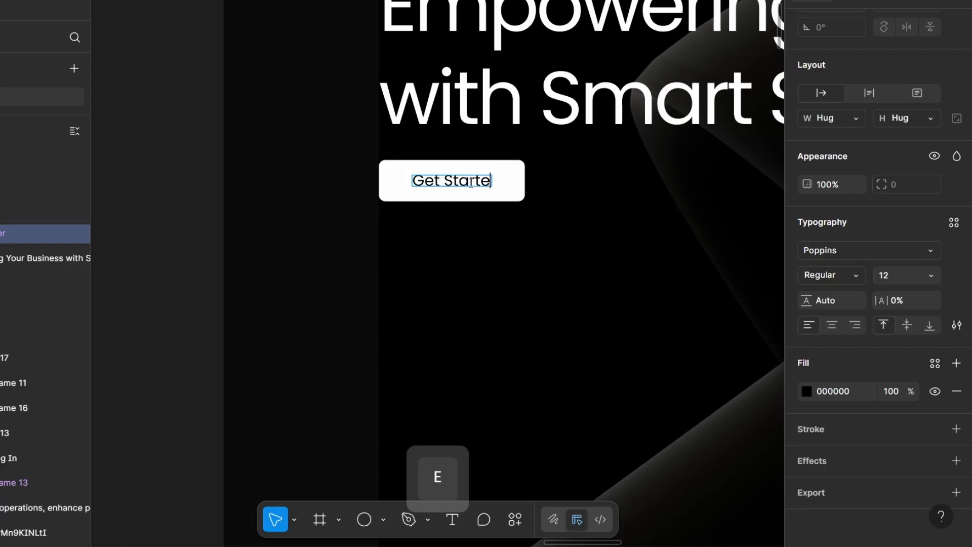
type("d")
left_click(500, 269)
Step: Place a second instance of the Register component beside the Get Started button in the hero
left_click_drag(607, 249, 431, 306)
scroll(432, 306, "down", 6)
left_click_drag(512, 131, 283, 271)
scroll(308, 279, "up", 6)
scroll(360, 273, "down", 4)
scroll(694, 147, "up", 3)
Step: Add a uniform background blur of 12 to the main Register component above Desktop - 2
left_click_drag(694, 147, 558, 474)
left_click(574, 209)
scroll(848, 422, "down", 5)
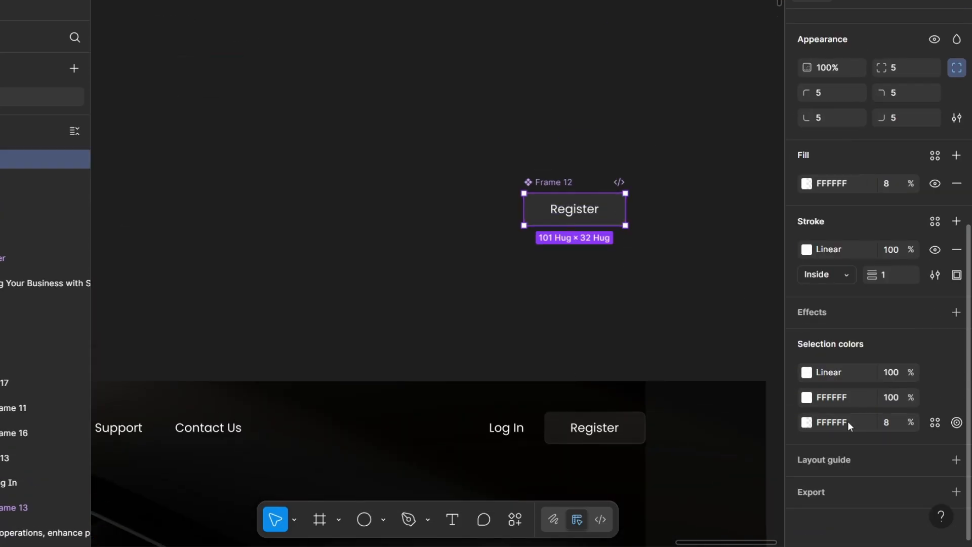
left_click(958, 312)
left_click(688, 338)
left_click(678, 374)
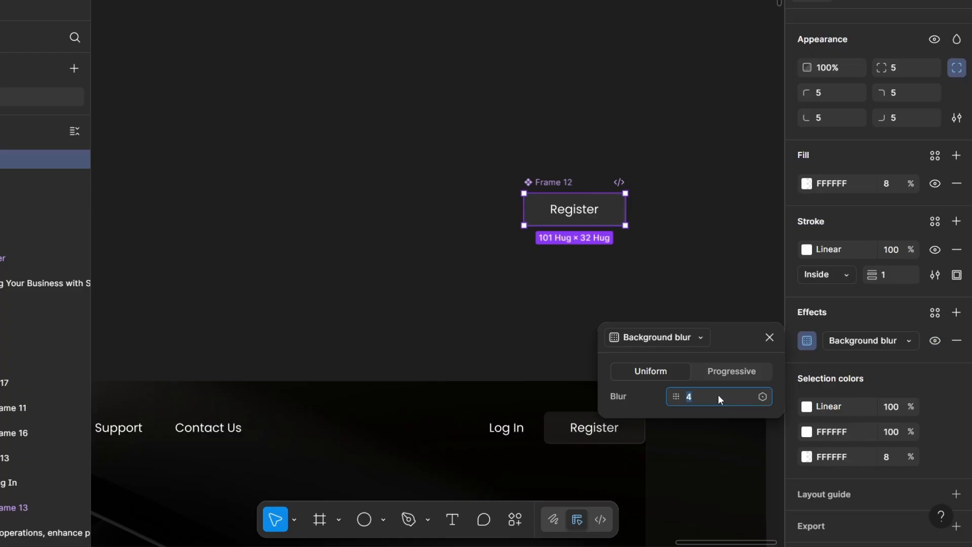
type("12")
left_click(622, 304)
Step: Change the label of the dark button beside Get Started to "About Company"
scroll(621, 304, "down", 5)
scroll(469, 221, "up", 5)
left_click(516, 244)
scroll(575, 128, "up", 4)
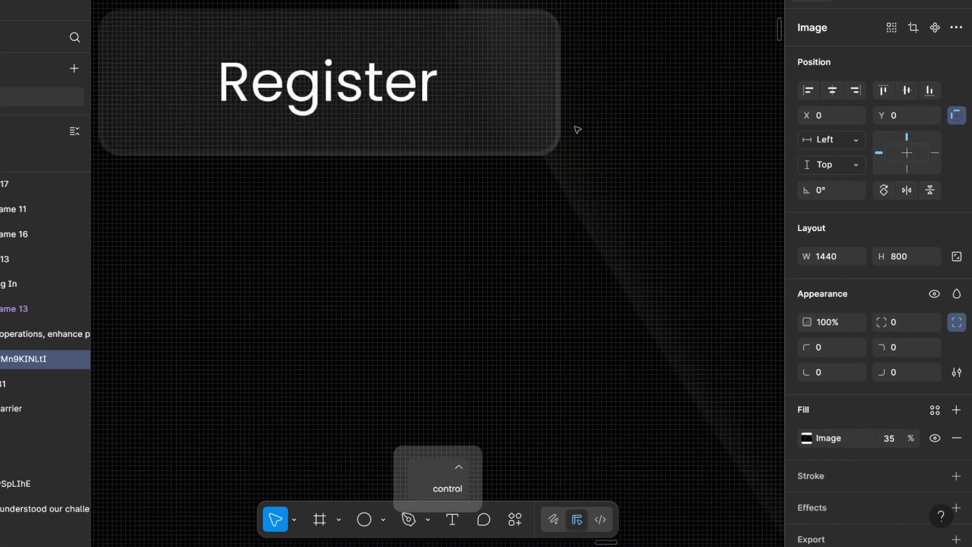
scroll(577, 129, "down", 5)
scroll(575, 128, "up", 8)
double_click(455, 191)
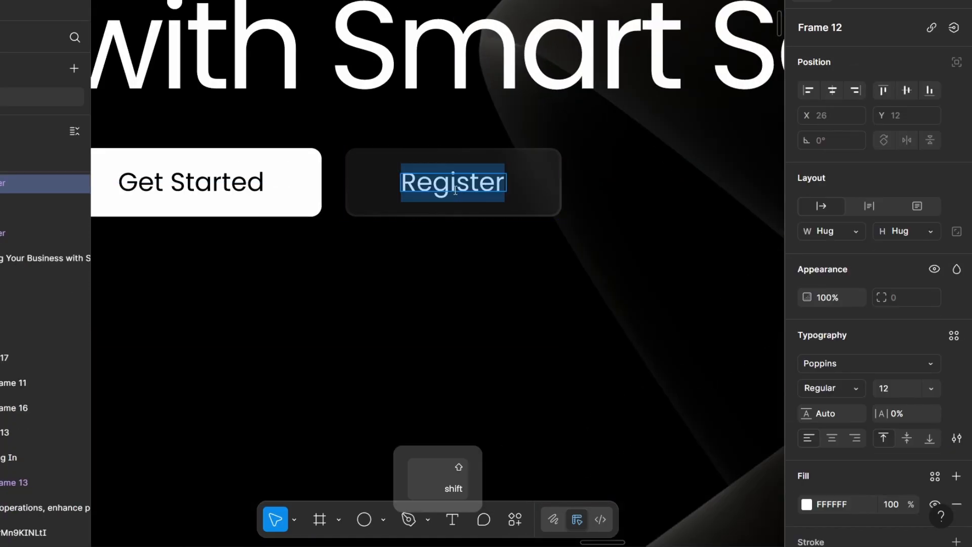
type("About Compny")
left_click(426, 272)
Step: Group the green dot's two circles in an auto layout and join it with the tagline text in an outer one
scroll(425, 272, "down", 5)
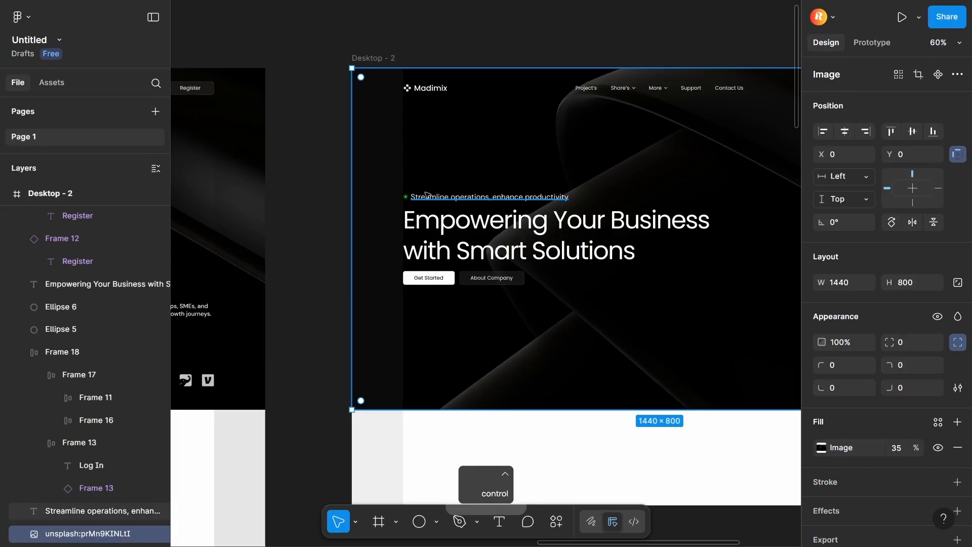
scroll(424, 195, "up", 6)
left_click(417, 196)
left_click(430, 203, "shift")
key("shift+a")
scroll(384, 262, "down", 5)
left_click(506, 242, "shift")
key("shift+a")
Step: Group the Get Started and About Company buttons in an auto layout, and join it with the tagline and heading in an outer one
left_click(445, 302)
left_click(546, 298, "shift")
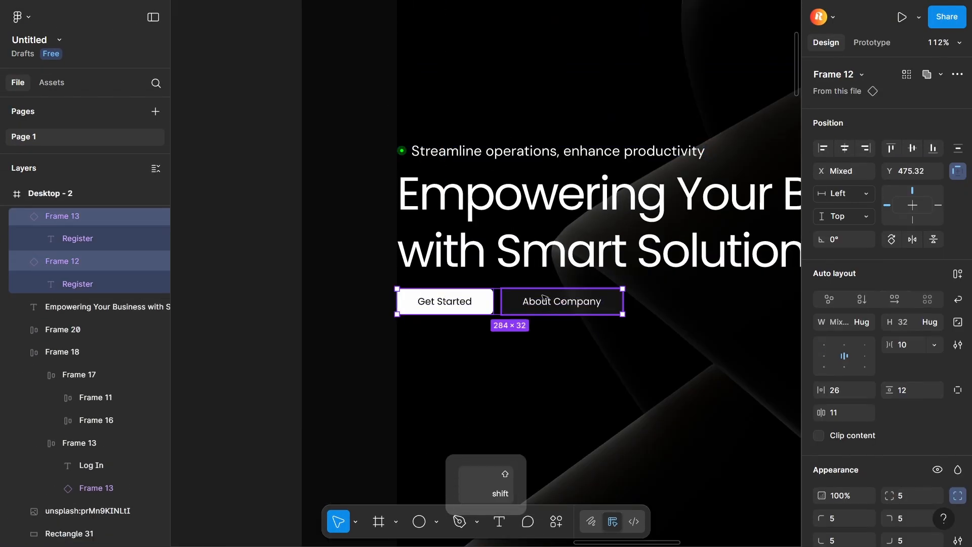
key("shift+a")
key("shift+a")
Step: Copy the green shield icon and the "We support 100+ company's in 1 year" text from Desktop - 1 into Desktop - 2
scroll(345, 204, "up", 4)
left_click(346, 205)
left_click(404, 196, "shift")
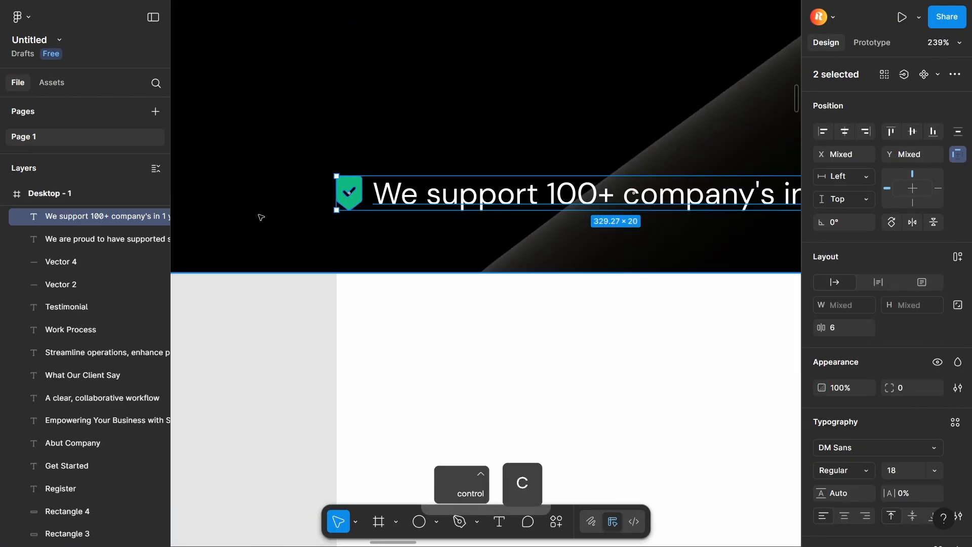
scroll(257, 215, "down", 8)
Step: Extend Desktop - 2 to a height of 5257 and paste in the Work Process label and "A clear, collaborative workflow" heading
left_click_drag(434, 272, 434, 543)
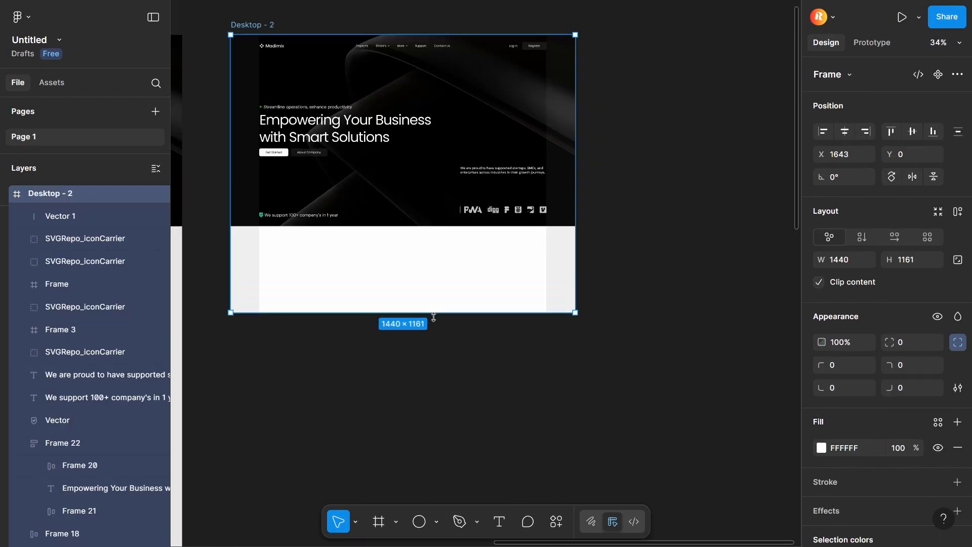
scroll(434, 321, "down", 4)
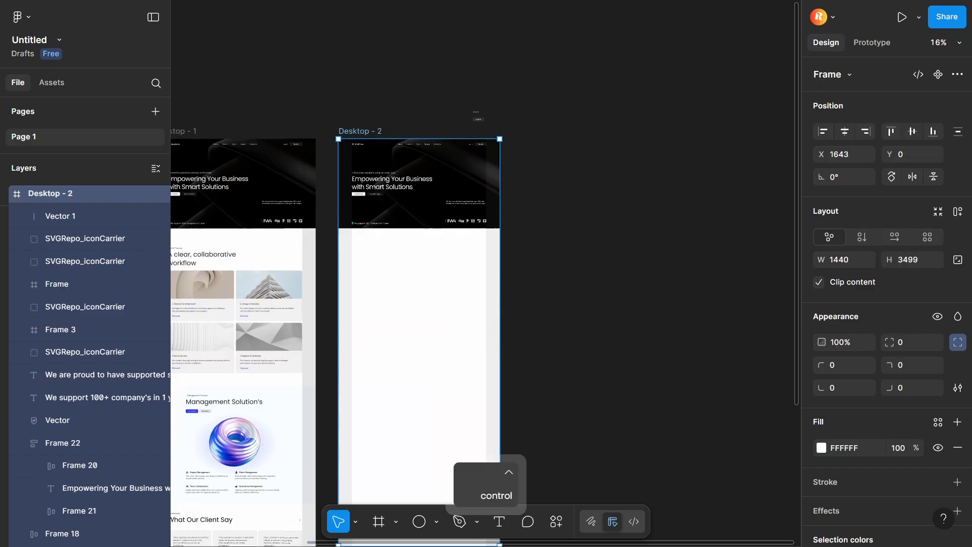
scroll(452, 417, "down", 5)
scroll(467, 283, "down", 3)
key("ctrl+v")
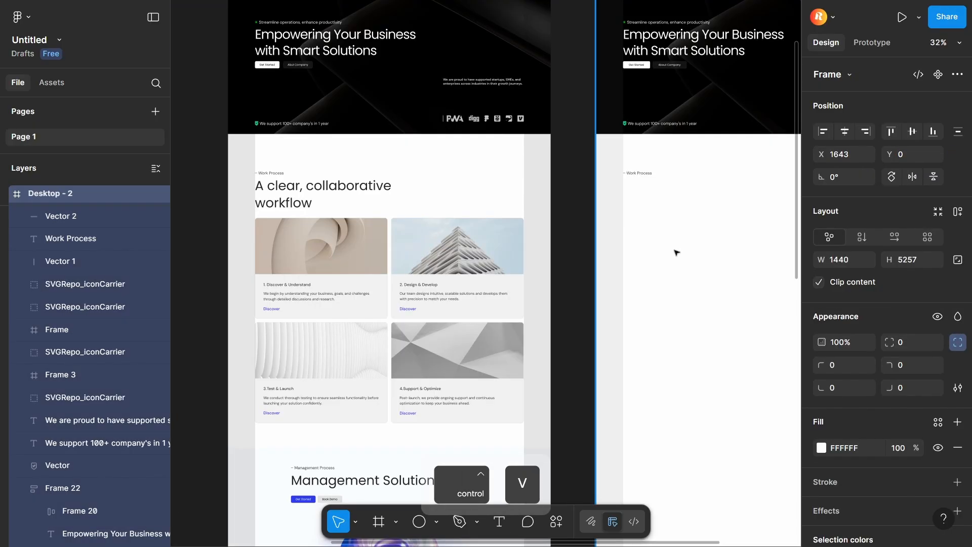
key("ctrl+v")
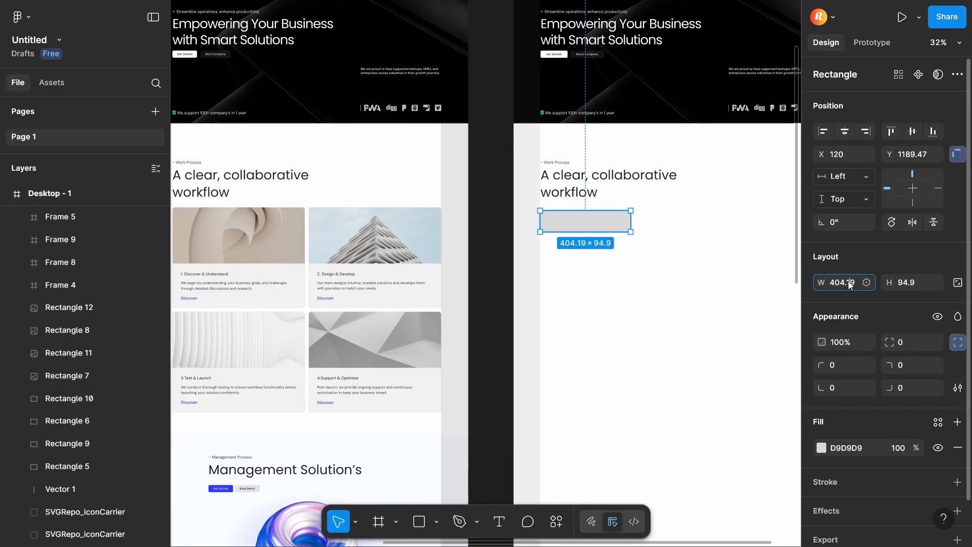
Step: Set the gray rectangle below the workflow heading to 590 wide and 250 high
type("59")
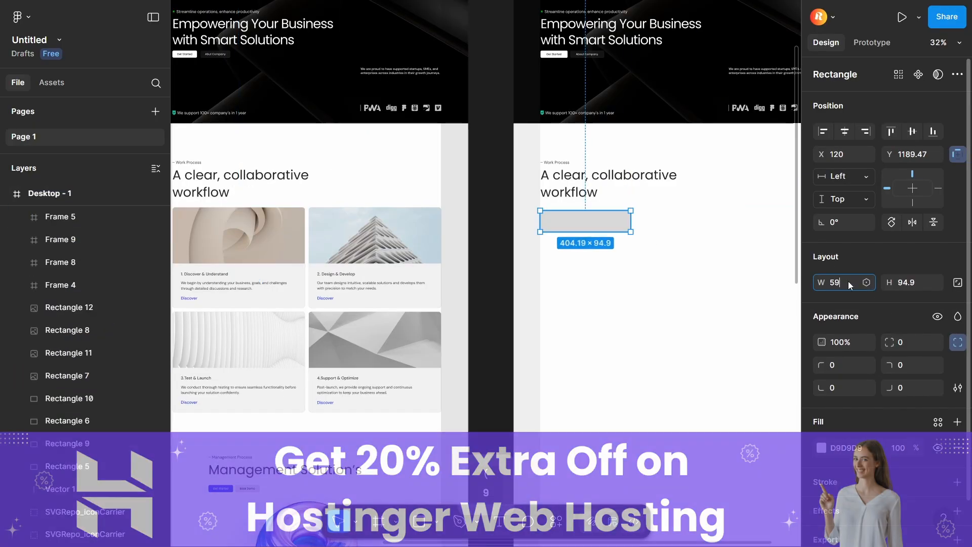
type("0")
left_click(910, 284)
type("250")
key("Return")
Step: Round the gray rectangle's two upper corners with a radius of 12
left_click(852, 365)
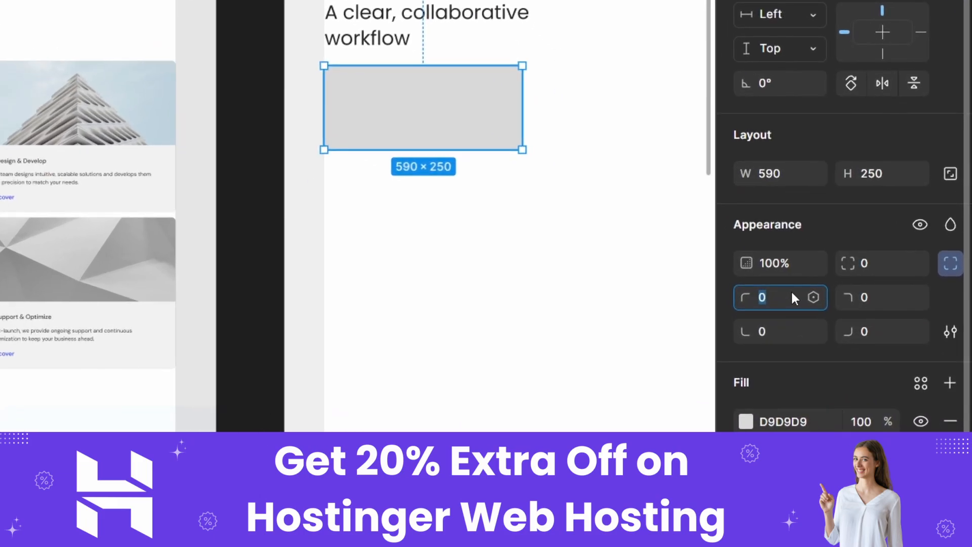
type("12")
left_click(877, 296)
type("12")
left_click(560, 270)
Step: Paste the "1. Discover & Understand" title, its description and the Discover link below the gray rectangle in Desktop - 2
scroll(559, 270, "down", 2)
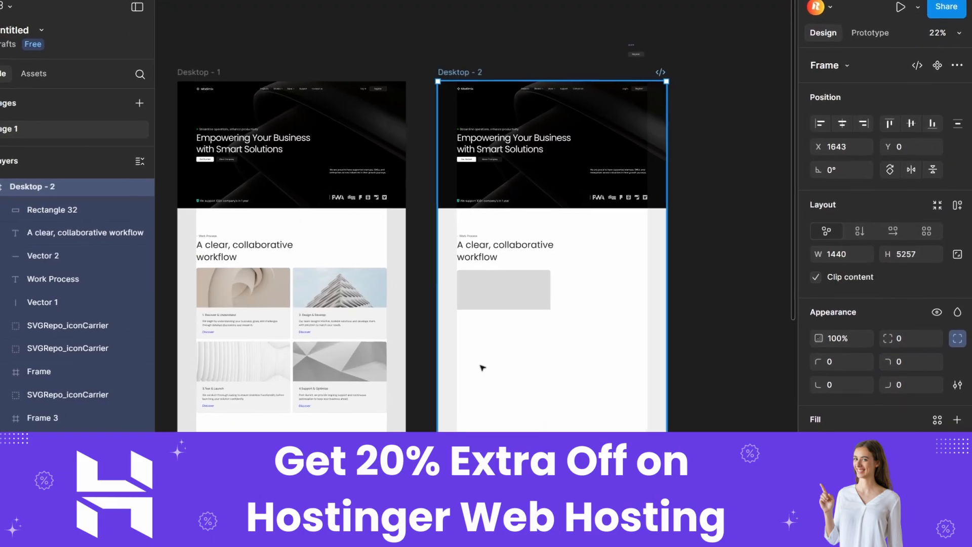
key("ctrl+v")
scroll(514, 222, "up", 5)
left_click(520, 320)
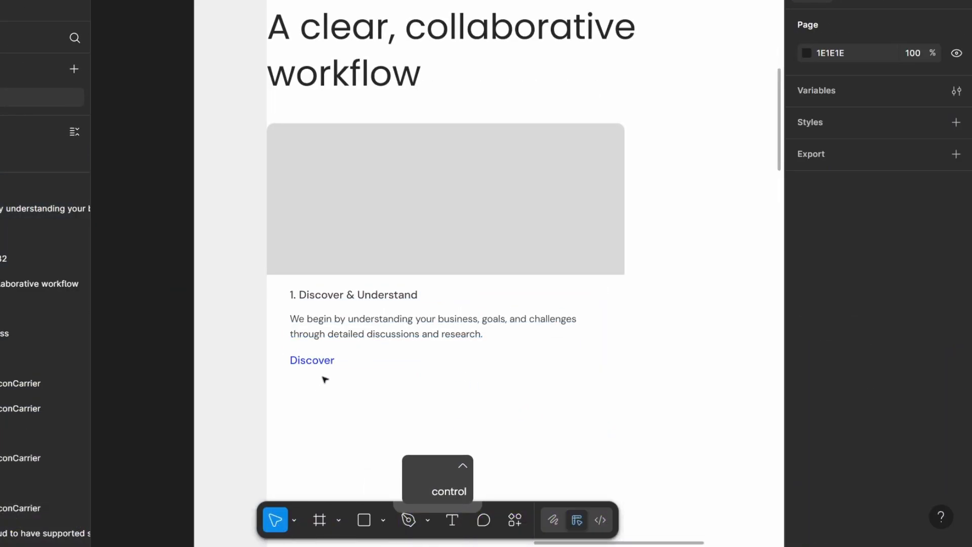
Step: Examine the typography and fill settings of the first card's Discover link, description and title
left_click(329, 362)
scroll(324, 361, "up", 5)
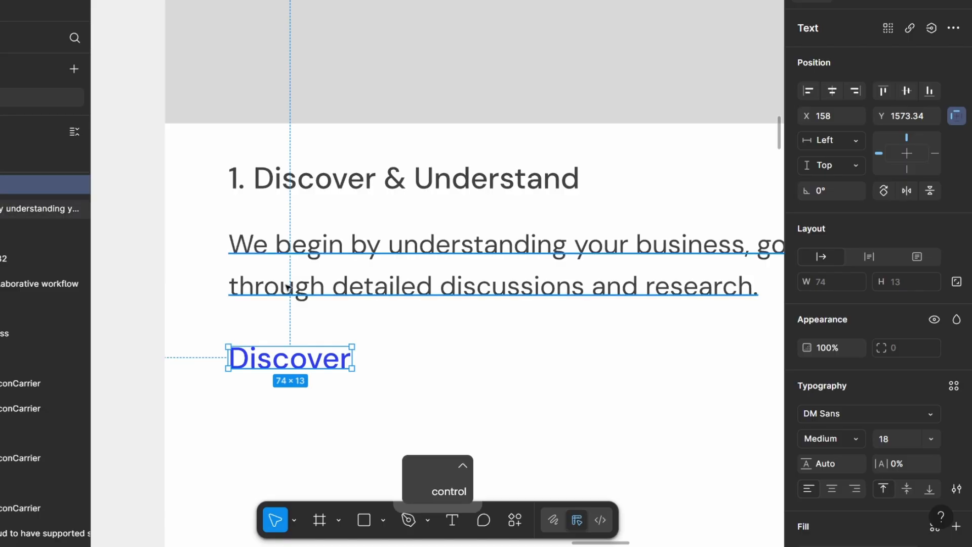
scroll(881, 368, "down", 3)
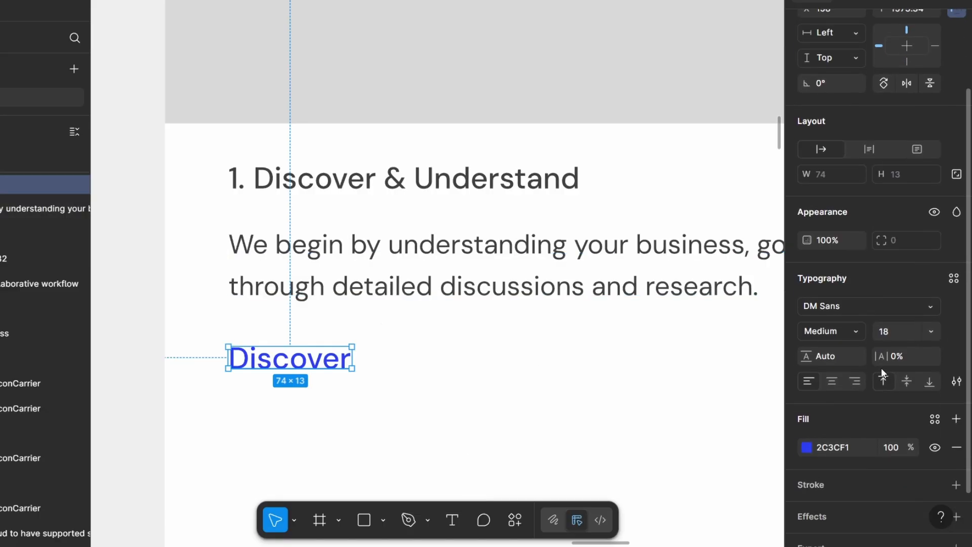
left_click(319, 287)
scroll(909, 355, "down", 2)
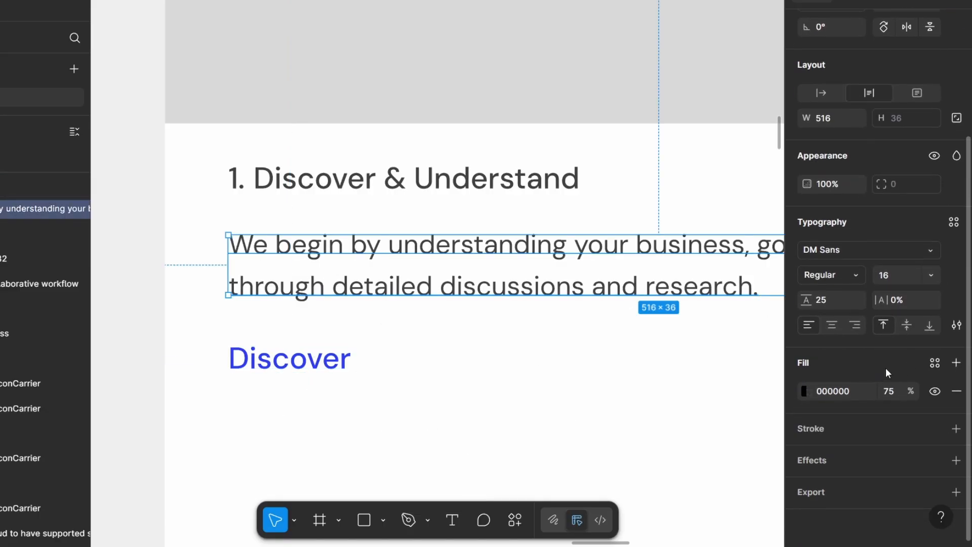
left_click(302, 163)
scroll(886, 204, "up", 3)
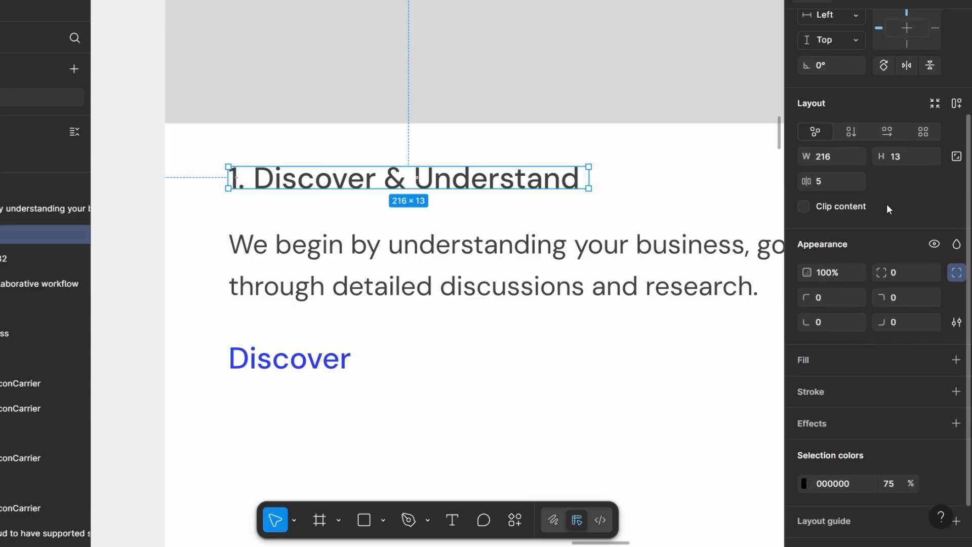
Step: Group the card's title, description and Discover link into a vertical auto layout frame with a gap of 28
scroll(886, 205, "down", 4)
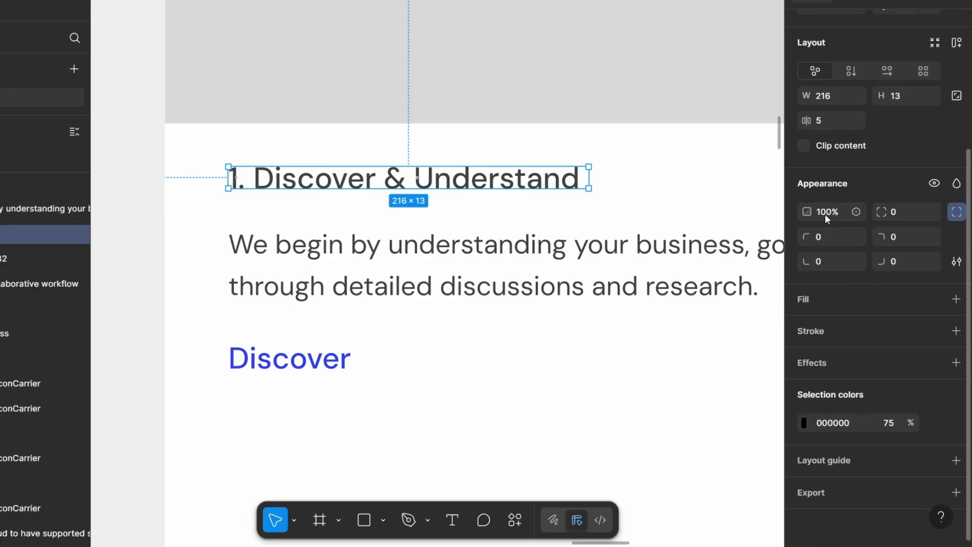
scroll(215, 158, "down", 4)
left_click(299, 243)
key("space")
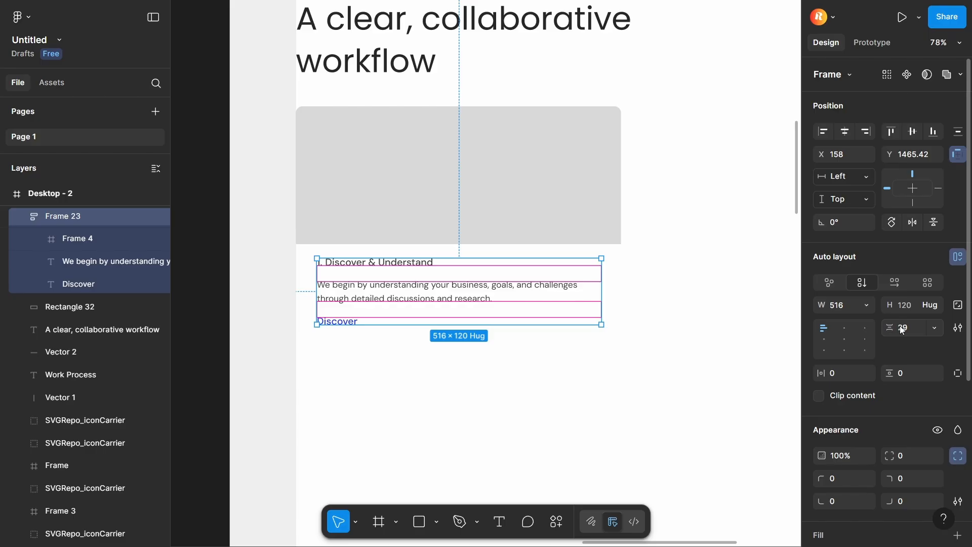
key("Down")
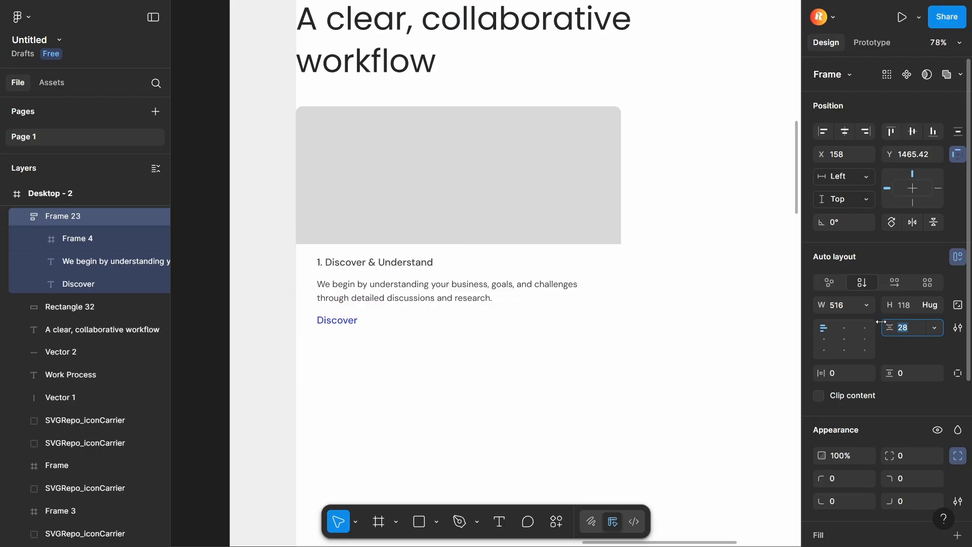
Step: Set the text frame's width to hug its contents and widen the description text to about 540
left_click(865, 308)
left_click(850, 324)
double_click(430, 296)
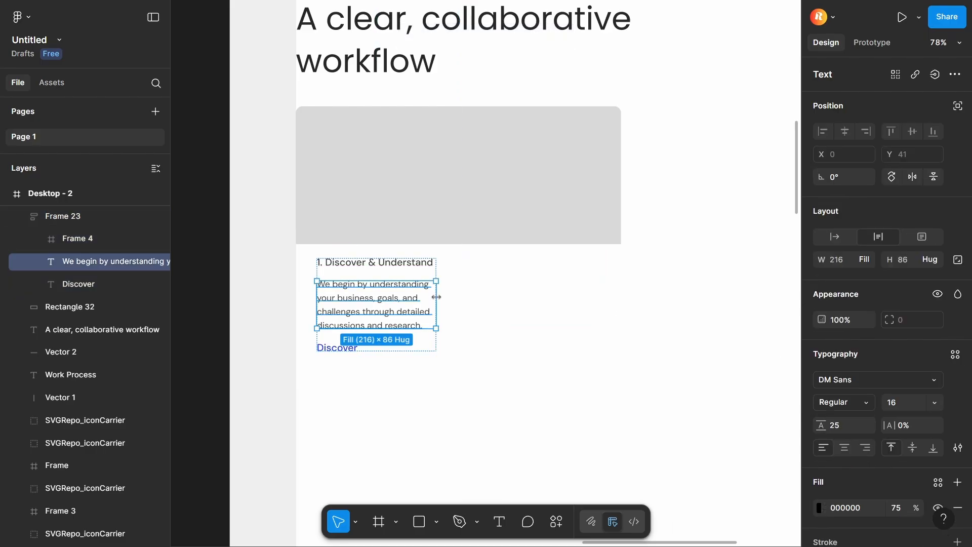
left_click_drag(437, 297, 585, 295)
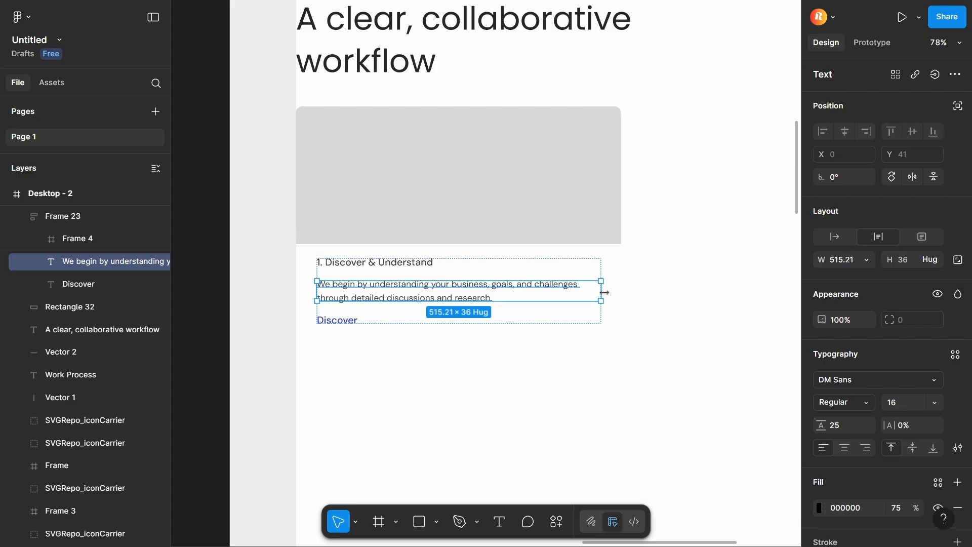
Step: Give the text frame padding of 25 horizontally and 24 vertically at a width of 590, and place it flush below the gray rectangle
left_click(542, 274)
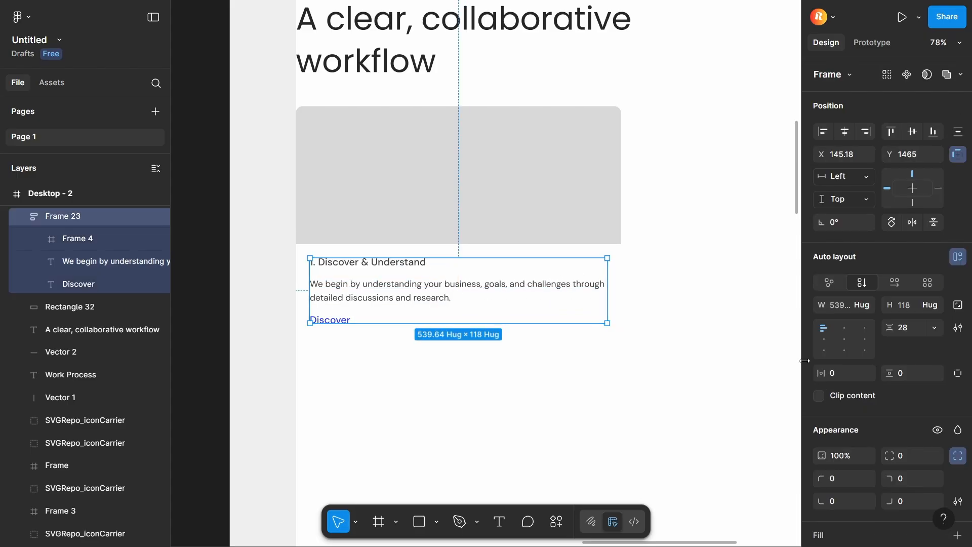
left_click_drag(820, 373, 823, 373)
left_click(506, 199)
left_click(546, 273)
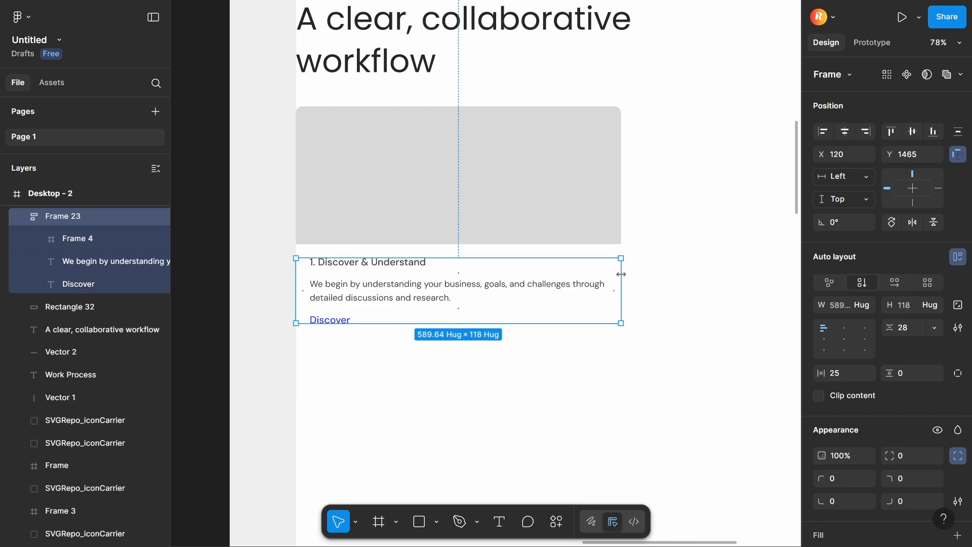
mouse_move(896, 373)
left_mouse_down()
mouse_move(924, 378)
mouse_move(901, 374)
left_mouse_up()
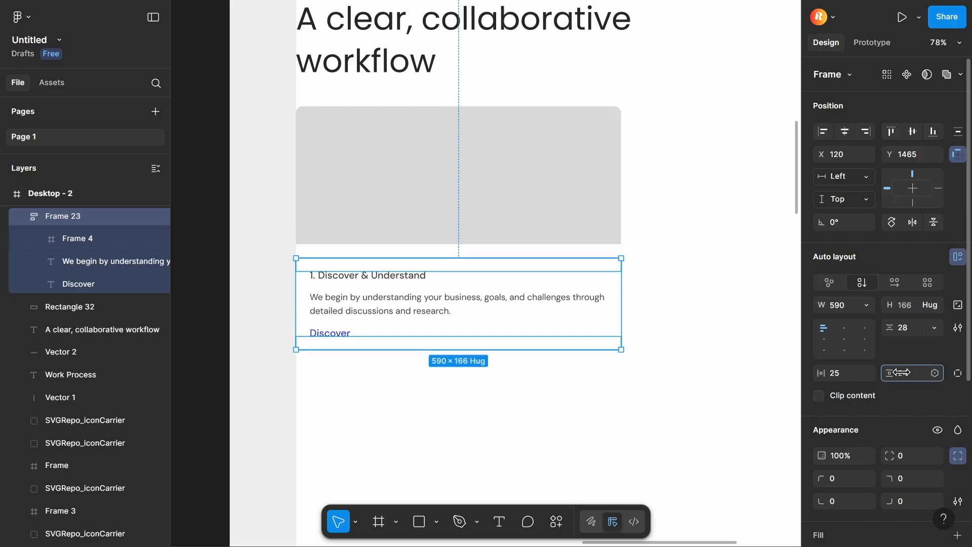
left_click_drag(512, 287, 499, 280)
left_click(545, 381)
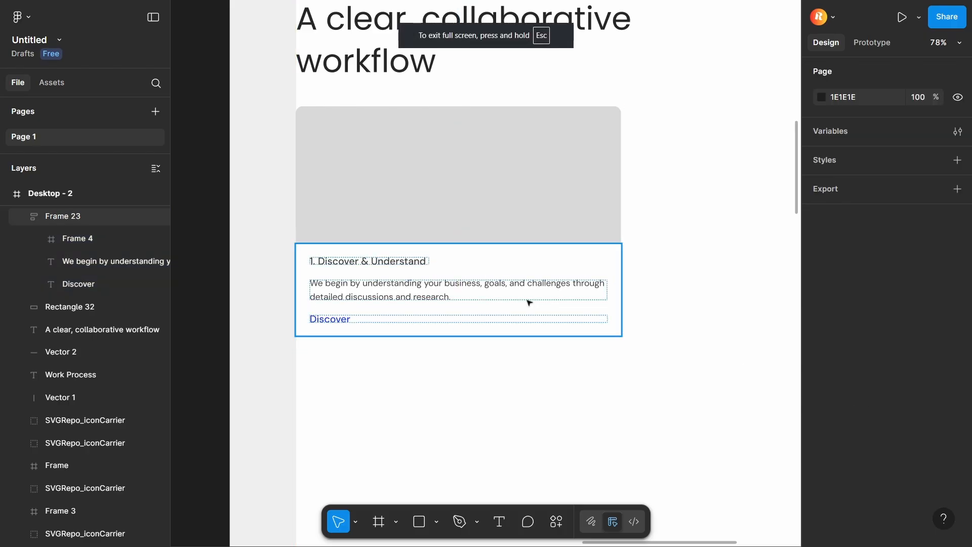
Step: Fill the text frame with the light gray sampled from the original workflow cards in Desktop - 1
left_click(527, 301)
scroll(860, 444, "down", 4)
left_click(827, 329)
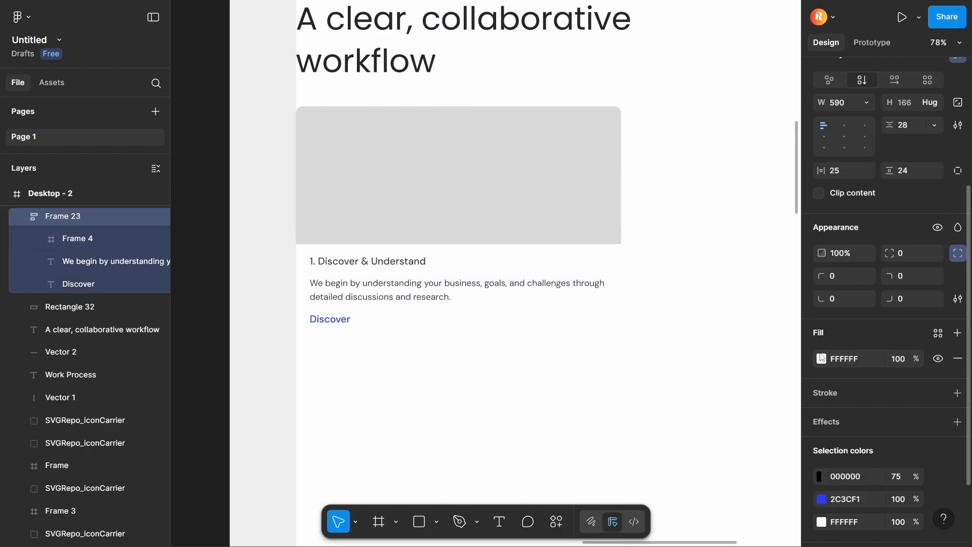
left_click(819, 362)
scroll(464, 275, "down", 5)
left_click(652, 390)
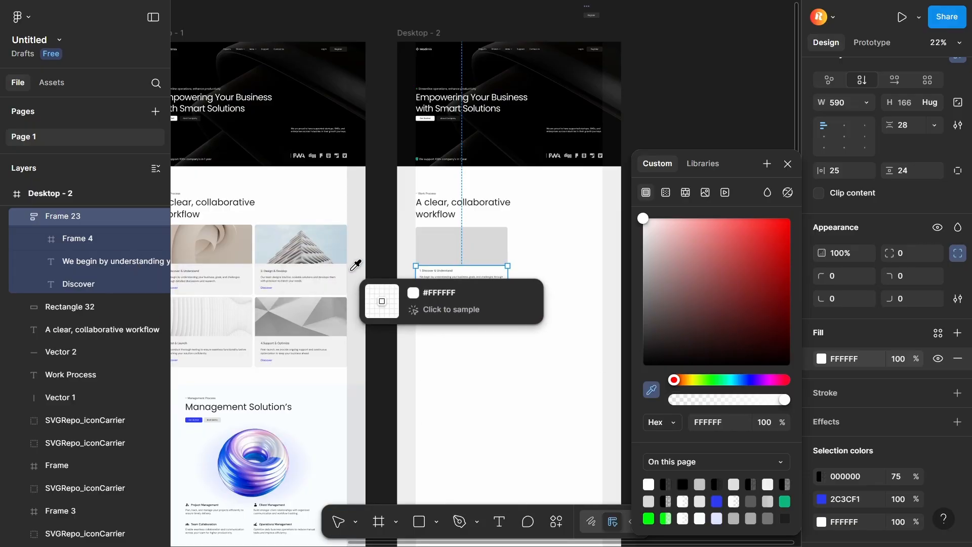
left_click(340, 271)
left_click(506, 340)
Step: Round the text frame's two lower corners with a radius of 12
scroll(491, 283, "up", 5)
left_click(531, 303)
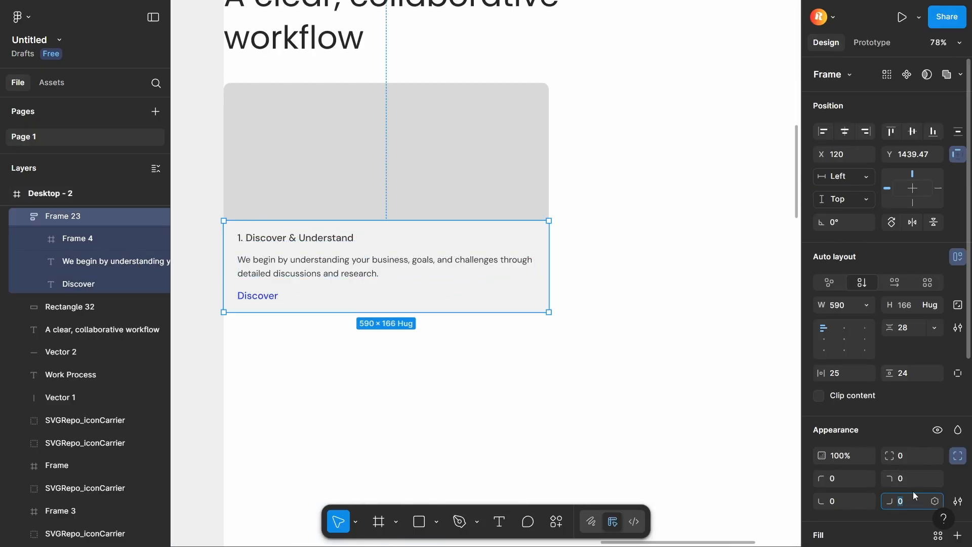
scroll(915, 495, "down", 5)
type("12")
left_click(694, 305)
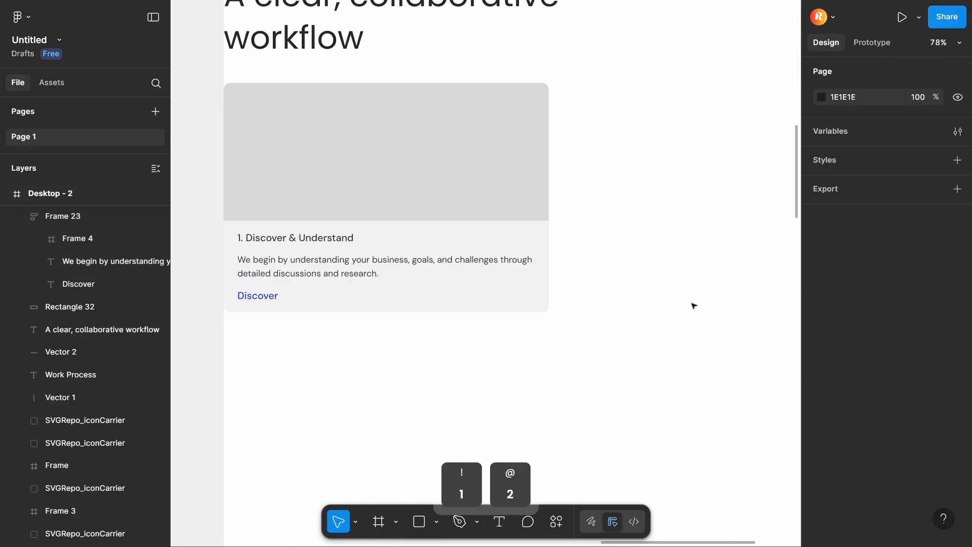
key("space")
left_click_drag(581, 377, 652, 425)
Step: Fill the gray rectangle above the card text with a pale abstract image of curved white lines from the Unsplash plugin
left_click(568, 220)
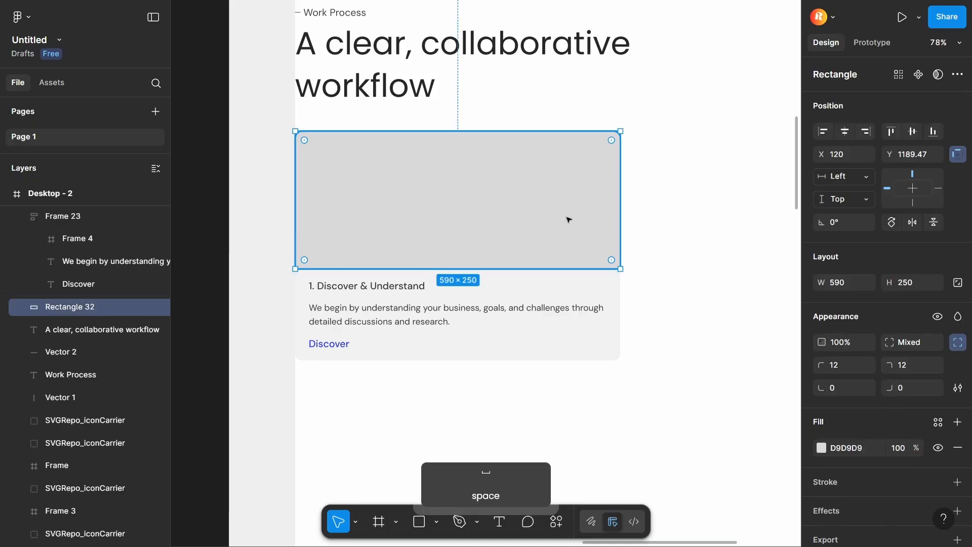
scroll(568, 220, "down", 10)
left_click(557, 521)
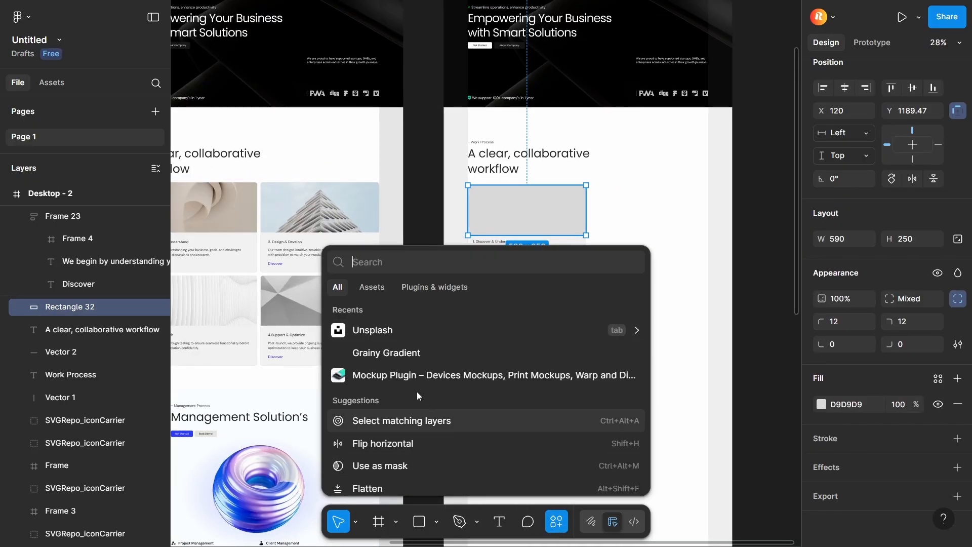
left_click(398, 335)
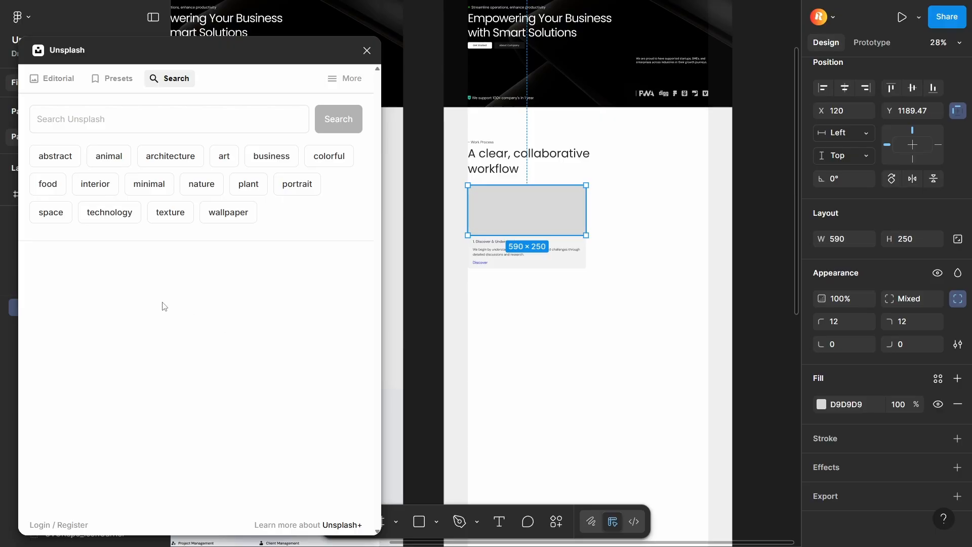
left_click(55, 156)
scroll(275, 381, "down", 5)
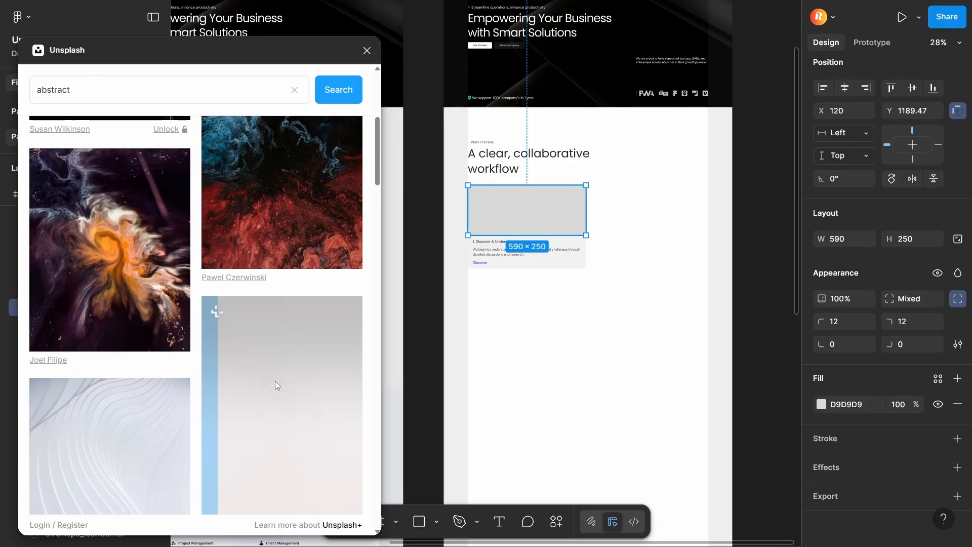
left_click(281, 360)
scroll(280, 361, "down", 6)
left_click(140, 284)
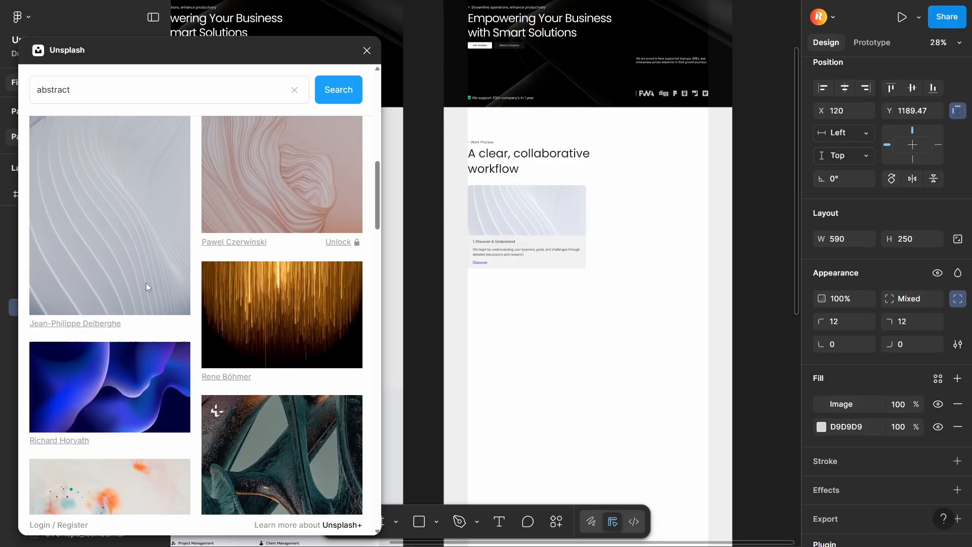
key("Escape")
left_click(512, 321)
Step: Combine the image rectangle and the text frame into one vertical auto layout card with a gap of 0
left_click(557, 263)
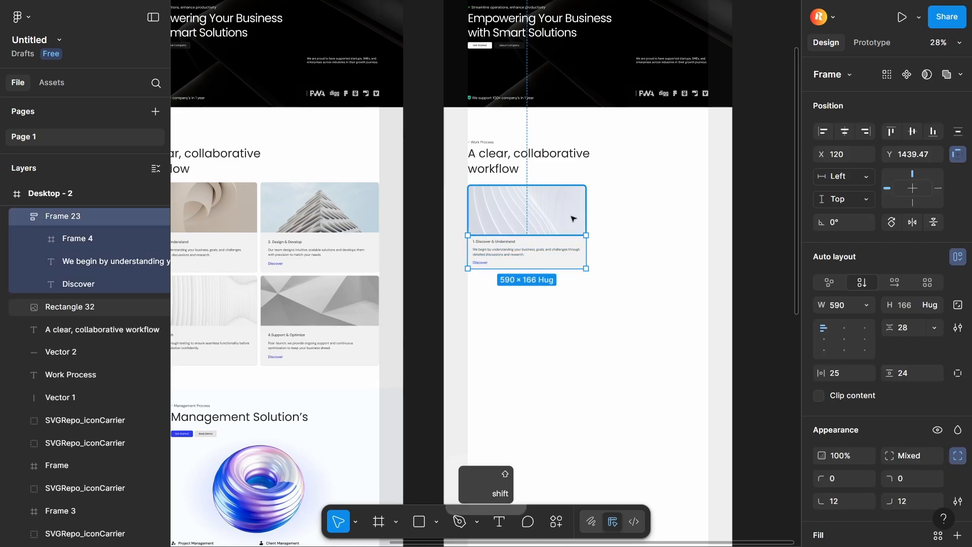
left_click(573, 219, "shift")
scroll(553, 226, "up", 2)
scroll(886, 304, "down", 2)
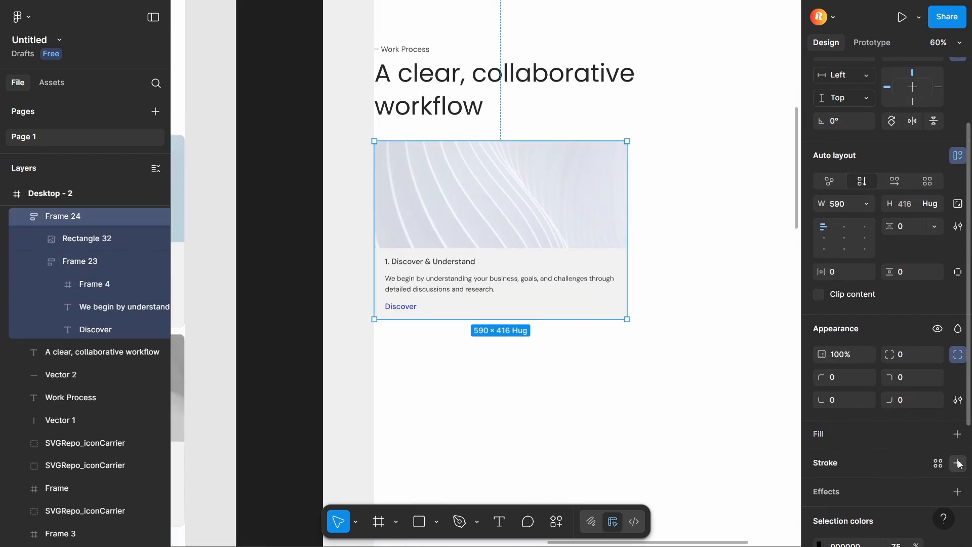
Step: Add a 1 px outside stroke in E0E0E0 to the card and round all its corners with a radius of 12
left_click(956, 463)
left_click(840, 510)
left_click(838, 531)
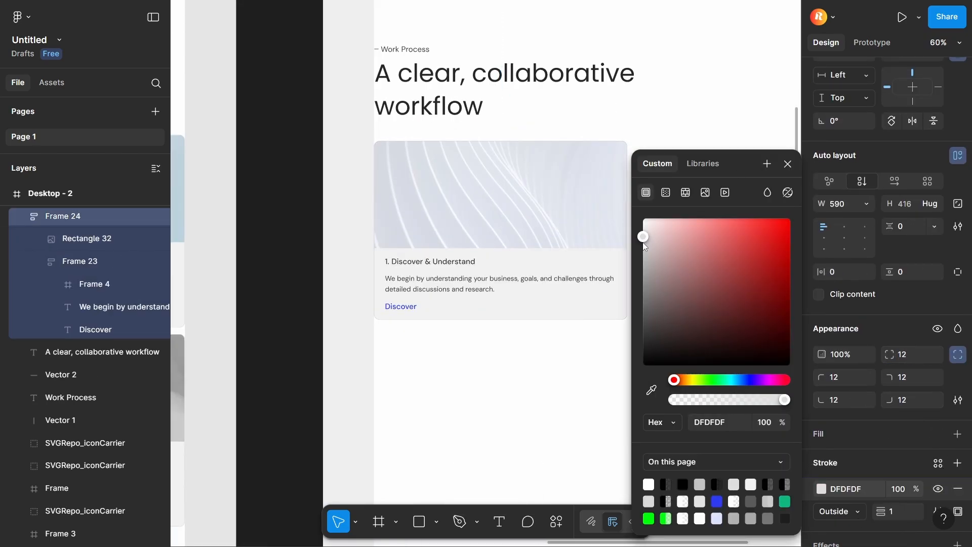
key("Escape")
Step: Duplicate the card into a two-by-two grid below the workflow heading with 20 between the cards
scroll(729, 362, "down", 3)
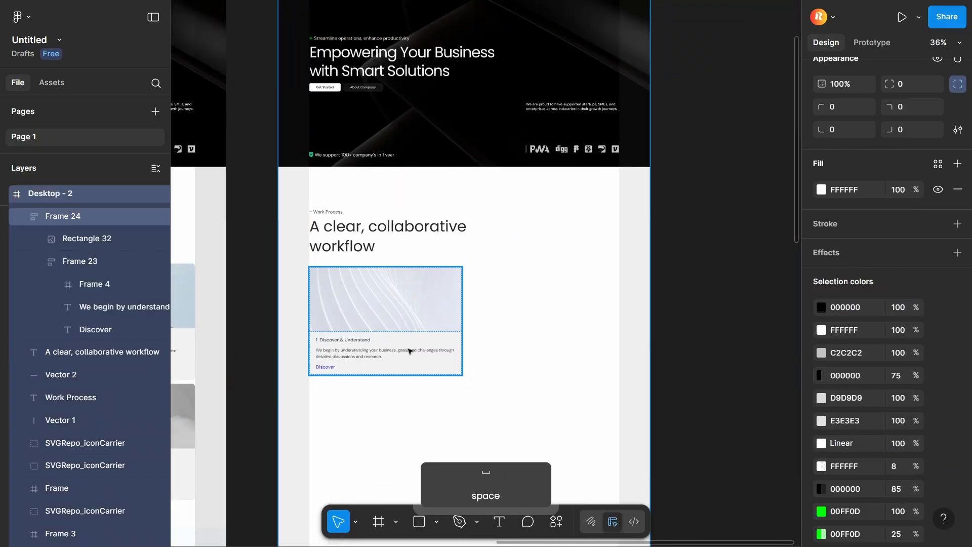
left_click_drag(525, 306, 524, 414)
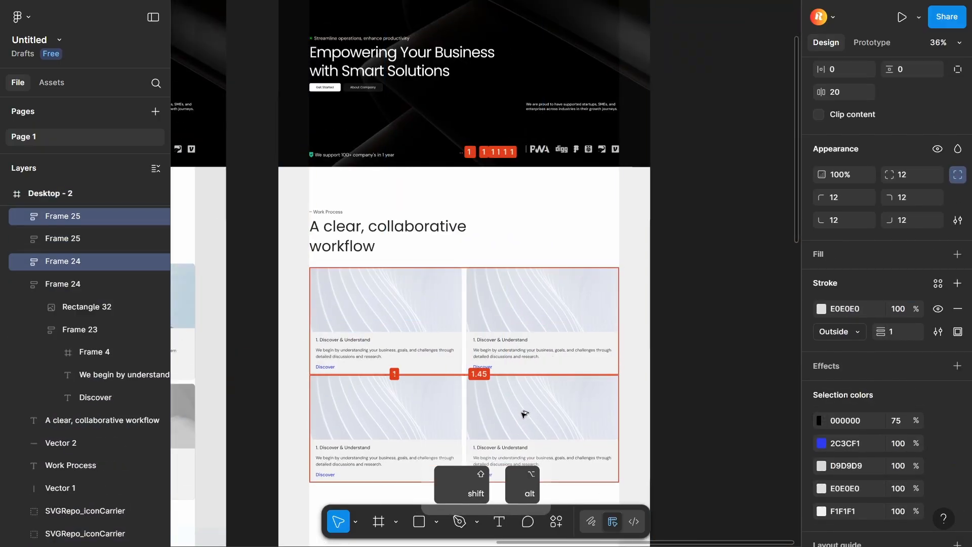
scroll(524, 415, "down", 2)
left_click(524, 223, "shift")
Step: Replace the second card's title with "2. Design & Develop" and its description with the matching text from Desktop - 1
scroll(291, 189, "left", 3)
left_click(291, 188, "ctrl")
double_click(686, 183)
type("Design & Develop")
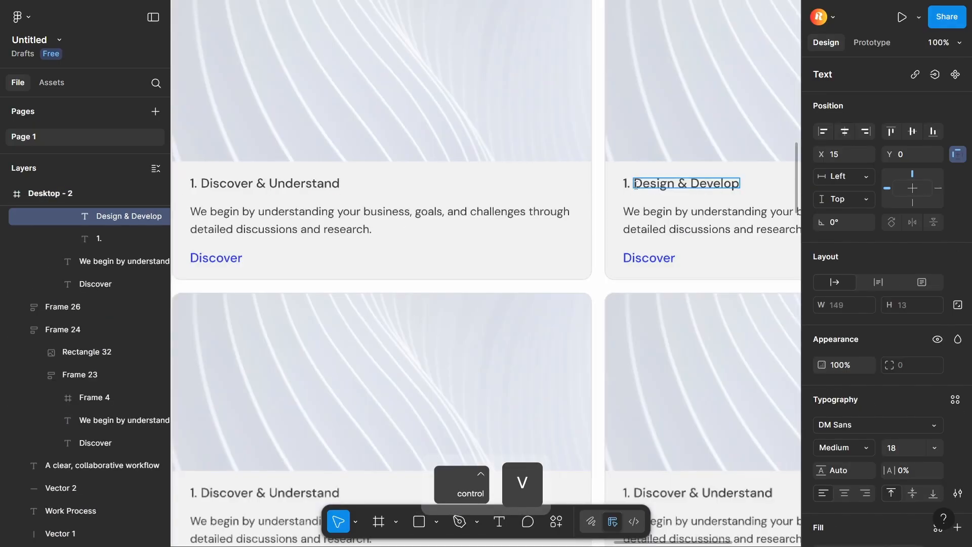
type("2.")
double_click(217, 196)
key("ctrl+c")
double_click(683, 195)
key("ctrl+v")
Step: Number the third card "3." and paste its description about conducting thorough testing from Desktop - 1
double_click(258, 298)
key("ctrl+c")
double_click(698, 289)
key("ctrl+v")
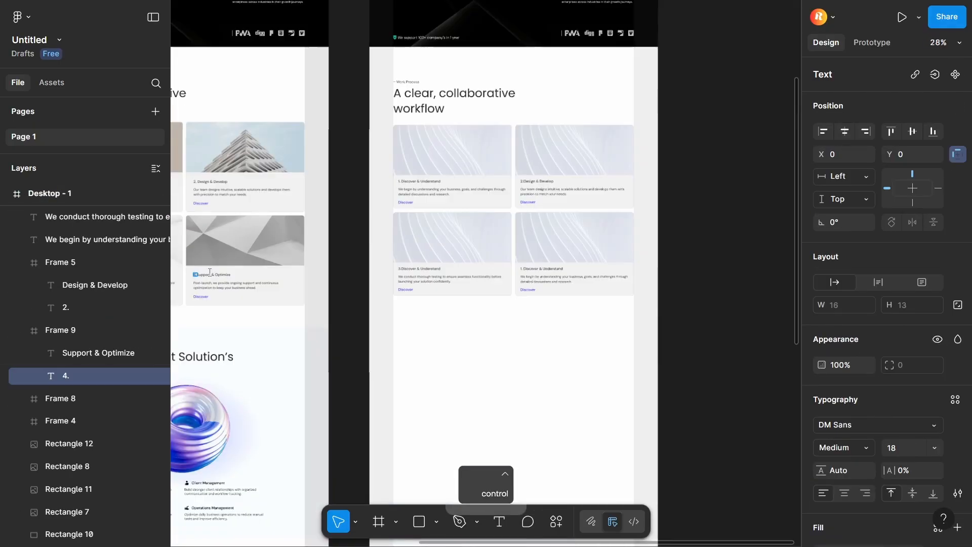
Step: Replace the fourth card's number and title with "4." and "Support & Optimize" copied from Desktop - 1
scroll(370, 301, "down", 3)
scroll(338, 271, "up", 8)
scroll(414, 241, "down", 3)
double_click(489, 185)
scroll(419, 191, "up", 2)
double_click(568, 232)
key("ctrl+v")
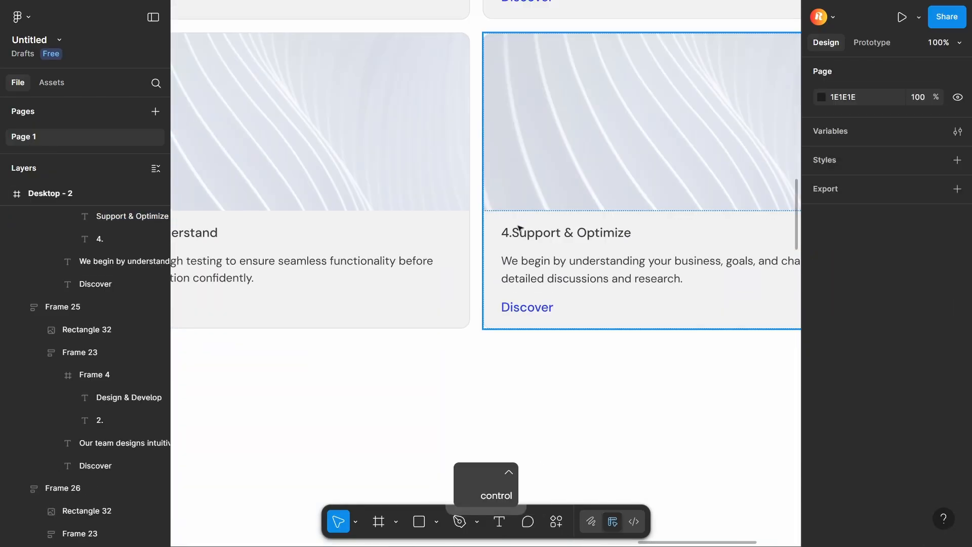
Step: Regroup the fourth card's number and "Support & Optimize" title into a horizontal auto layout frame and tighten the gap between them
left_click(518, 231, "ctrl")
right_click(520, 231)
left_click(566, 241)
key("shift+a")
left_click_drag(881, 284, 850, 284)
scroll(612, 367, "down", 8)
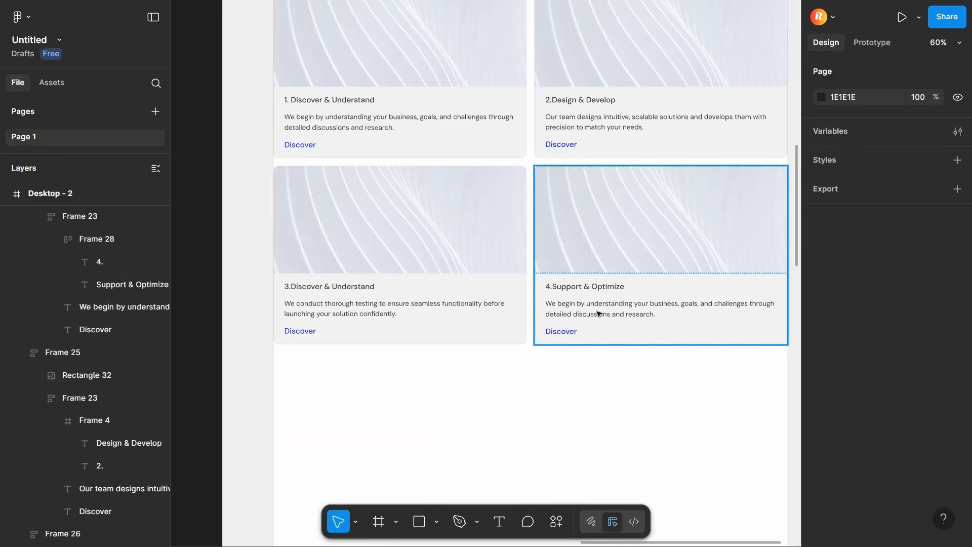
Step: Replace the fourth card's description with the "Post-launch, we provide ongoing support" text from Desktop - 1
double_click(357, 314)
key("ctrl+c")
double_click(617, 310)
key("ctrl+v")
scroll(590, 239, "up", 4)
Step: Replace the second card's image with a blue abstract picture from the Unsplash plugin
double_click(619, 185)
key("shift+\\")
left_click(556, 521)
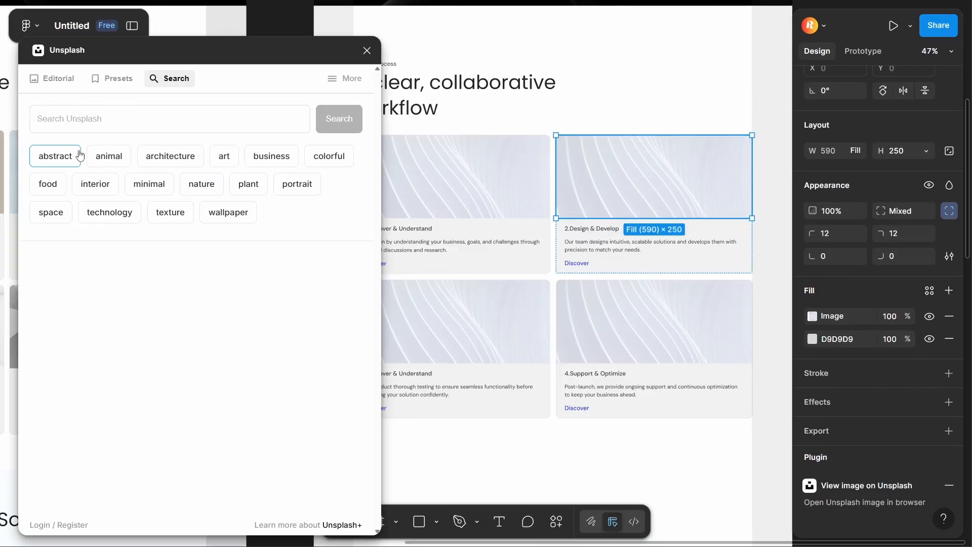
key("alt+Tab")
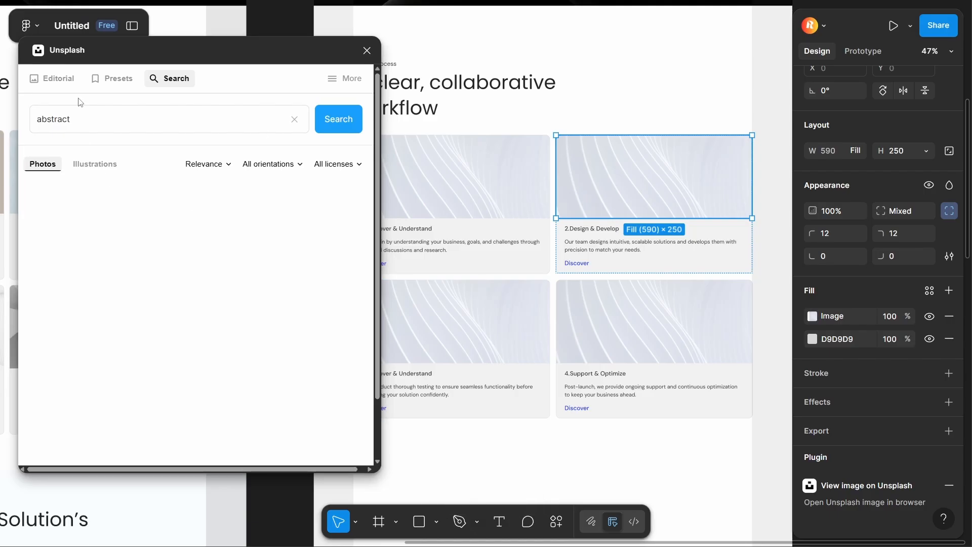
left_click_drag(326, 37, 310, 5)
key("ctrl+a")
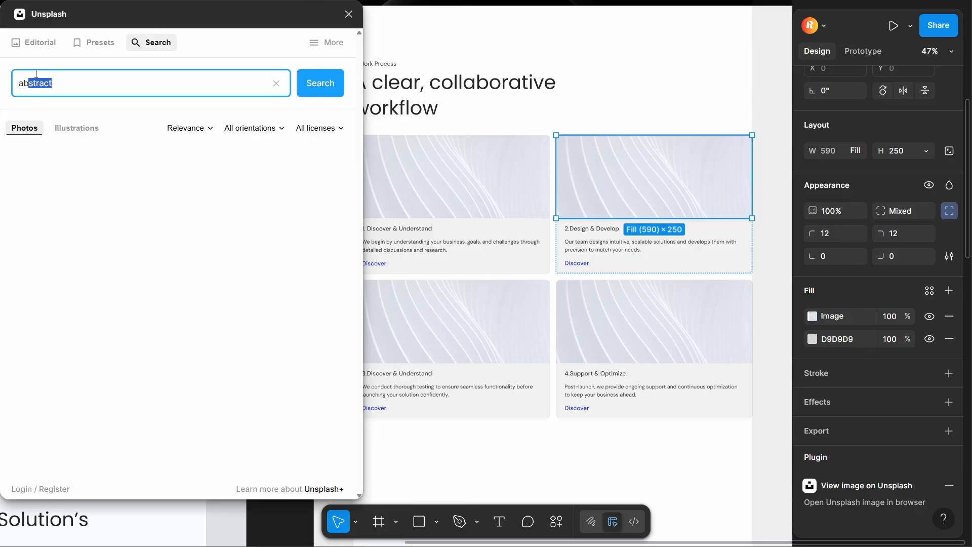
scroll(160, 305, "down", 20)
left_click(263, 196)
Step: Replace the third card's image with a beige draped abstract and the fourth card's with a dark teal abstract from Unsplash
scroll(138, 340, "down", 7)
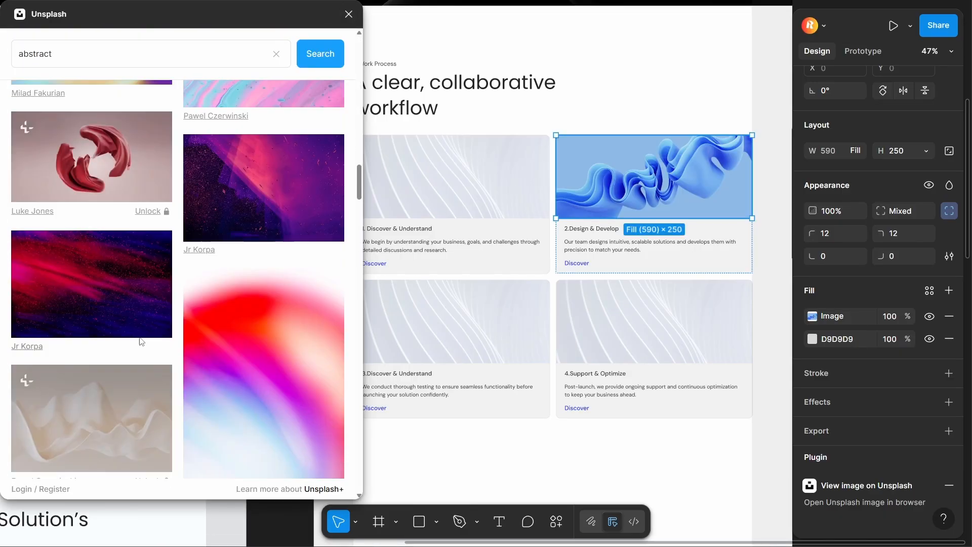
scroll(139, 341, "down", 2)
left_click_drag(92, 316, 455, 324)
scroll(304, 314, "down", 6)
left_click(263, 269)
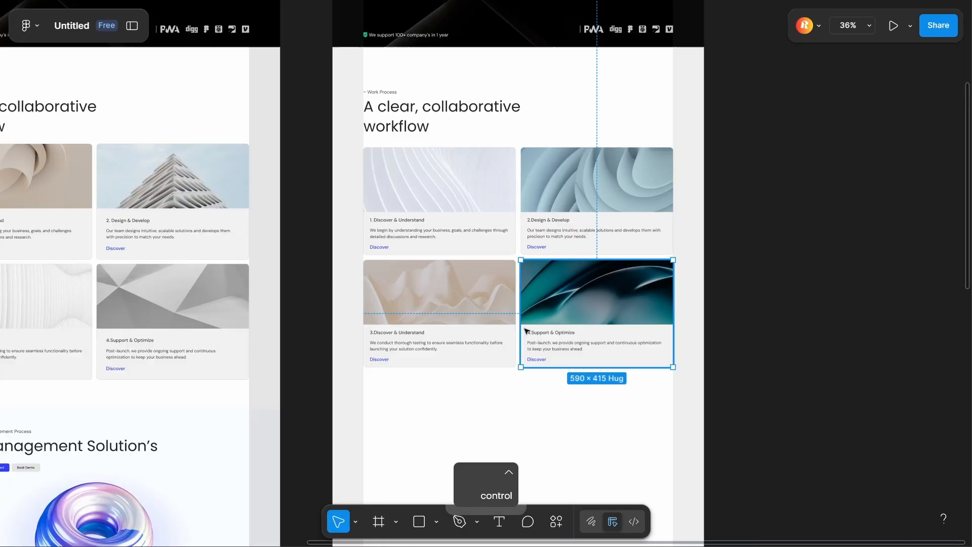
Step: Combine the four cards into one wrapping auto layout frame 1200 wide with a gap of 20, and select the workflow heading above
left_click(451, 304, "shift")
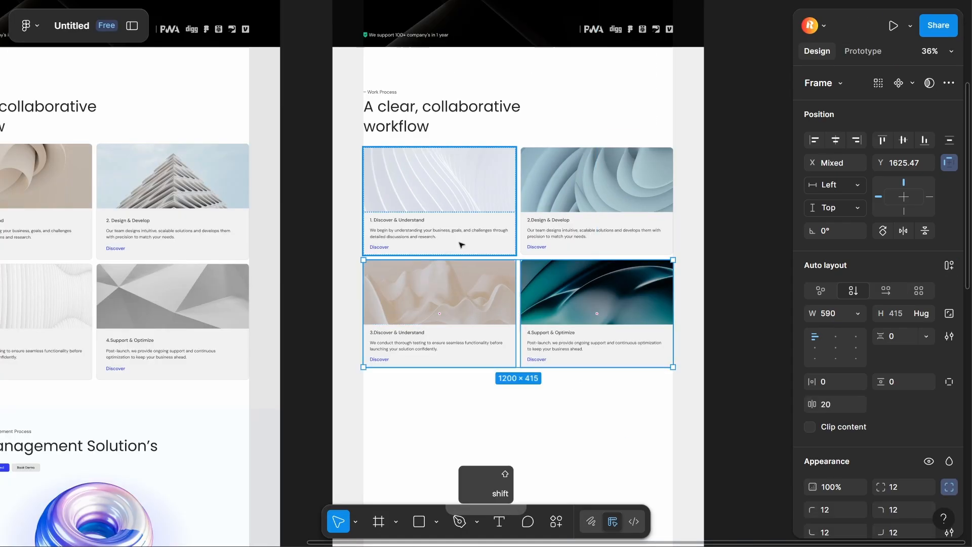
key("shift+a")
scroll(410, 119, "left", 5)
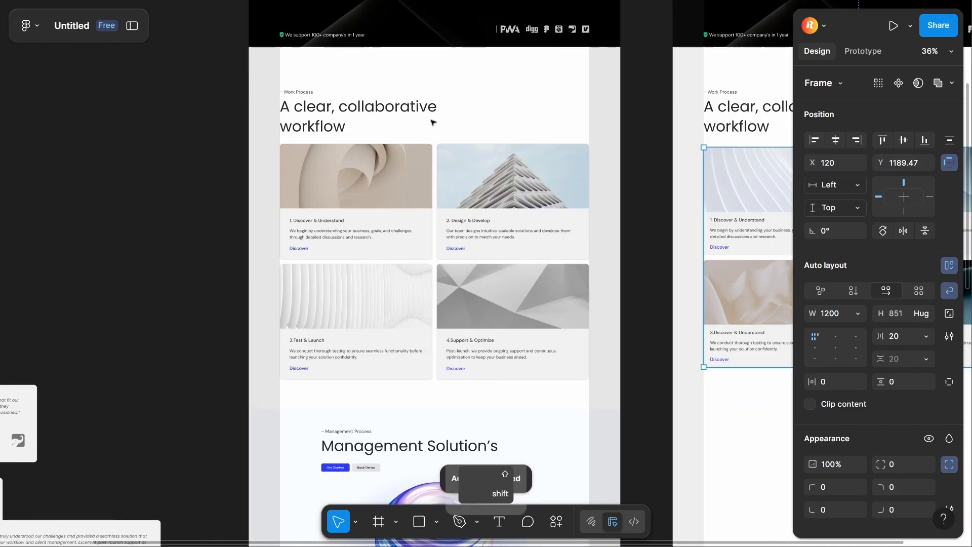
scroll(432, 124, "right", 3)
left_click(476, 104)
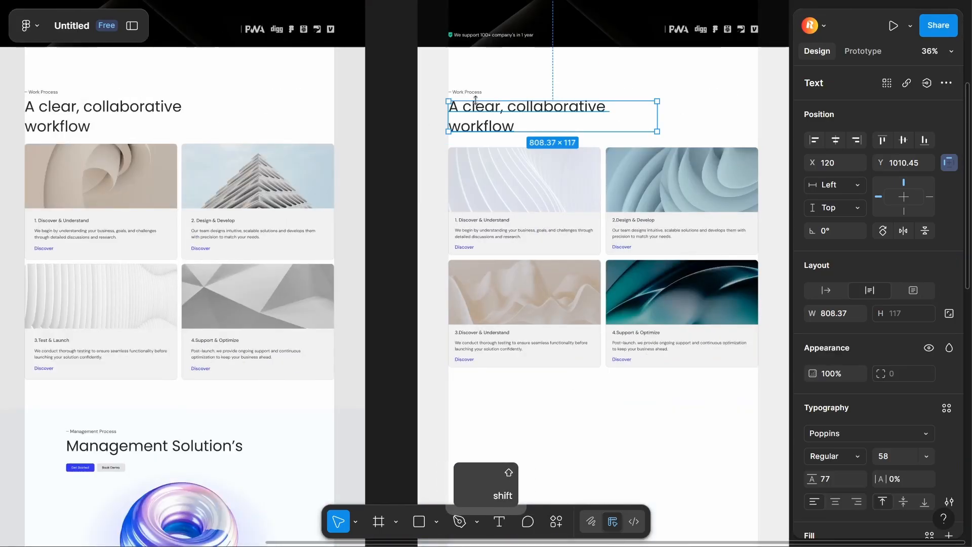
Step: Combine the Work Process label and workflow heading with a gap of 30, and stack them with the card grid in one auto layout frame
left_click(478, 92, "shift")
key("shift+a")
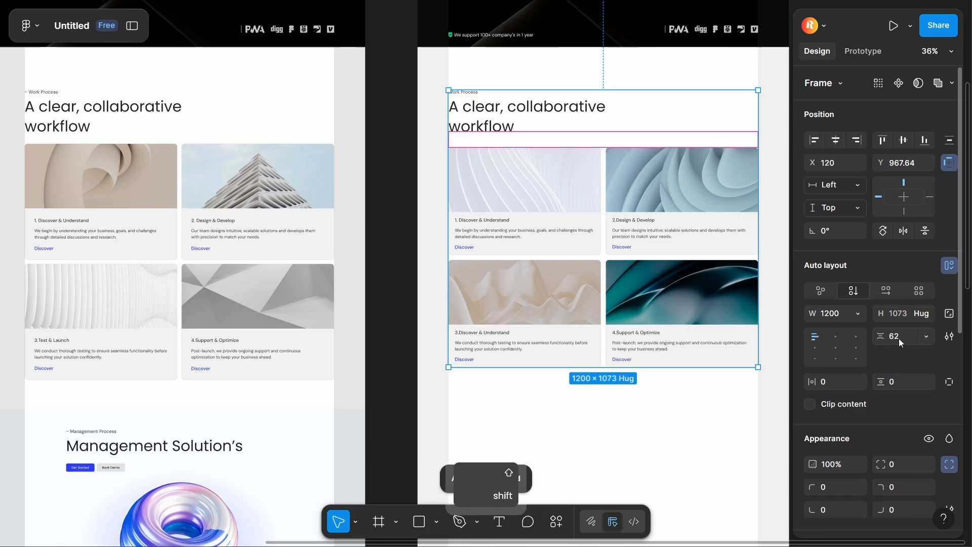
left_click(548, 120)
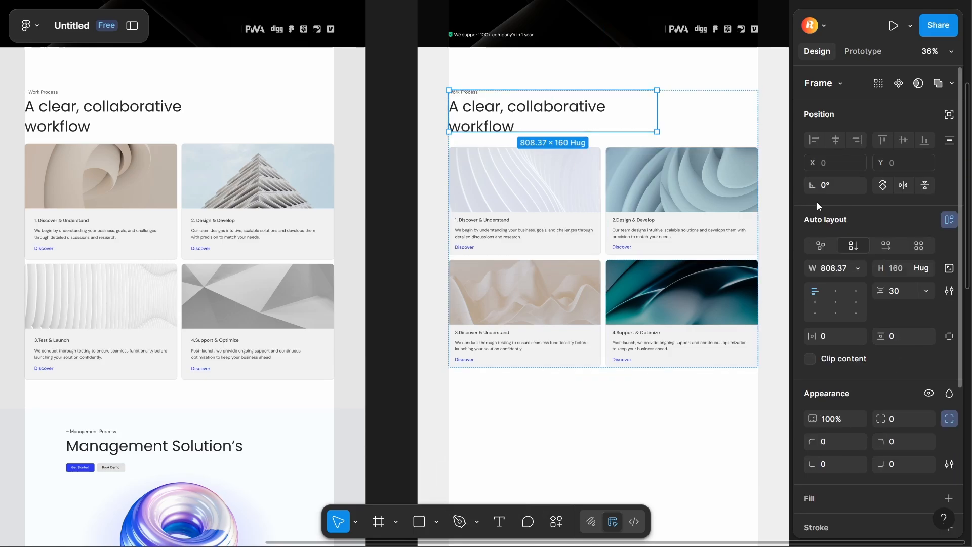
left_click(601, 147)
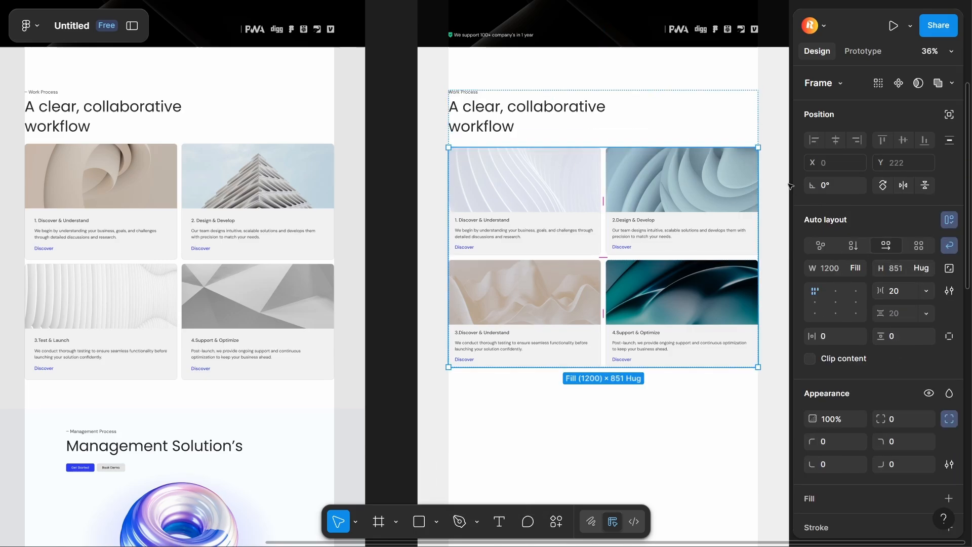
left_click(723, 144)
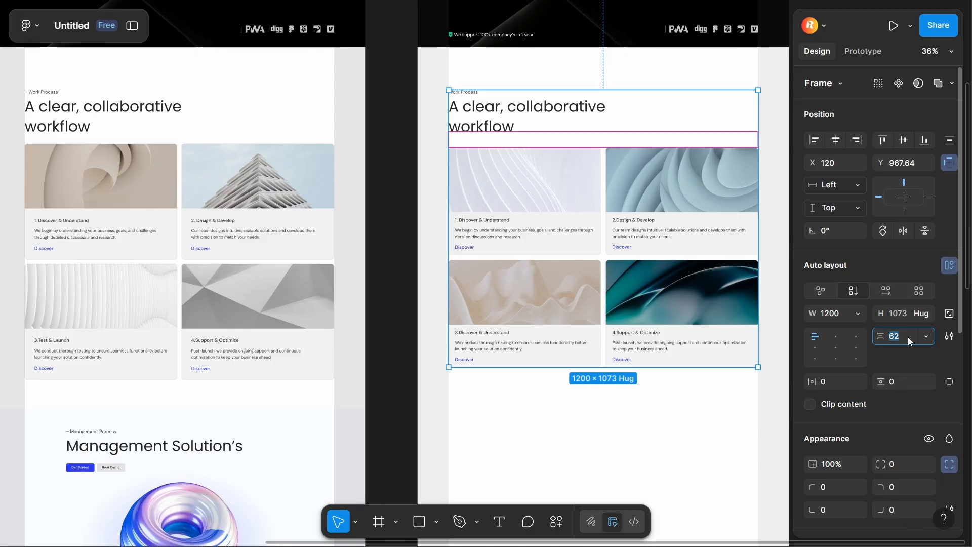
key("Return")
Step: Draw a 1440 × 1050 rectangle below the Work Process cards in Desktop - 2 and centre it horizontally
key("r")
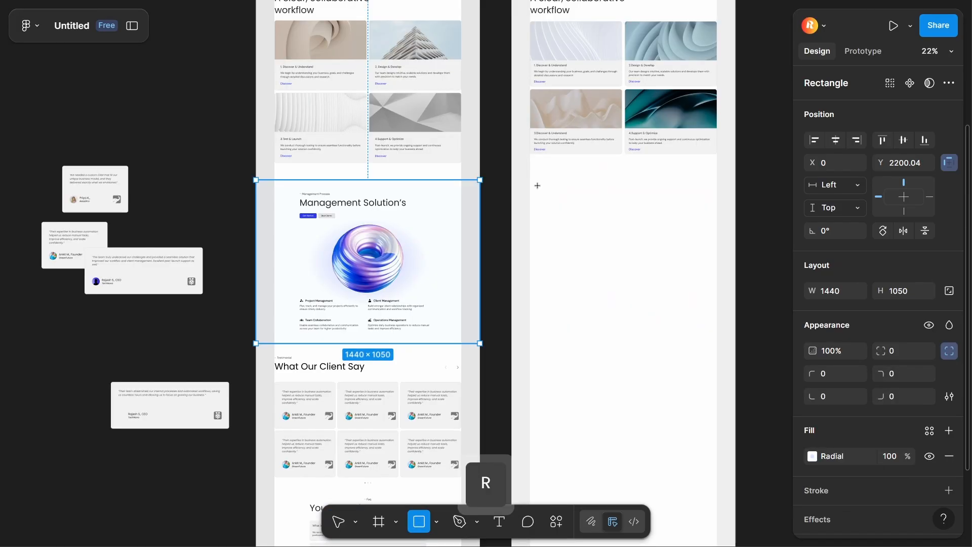
left_click_drag(526, 178, 741, 306)
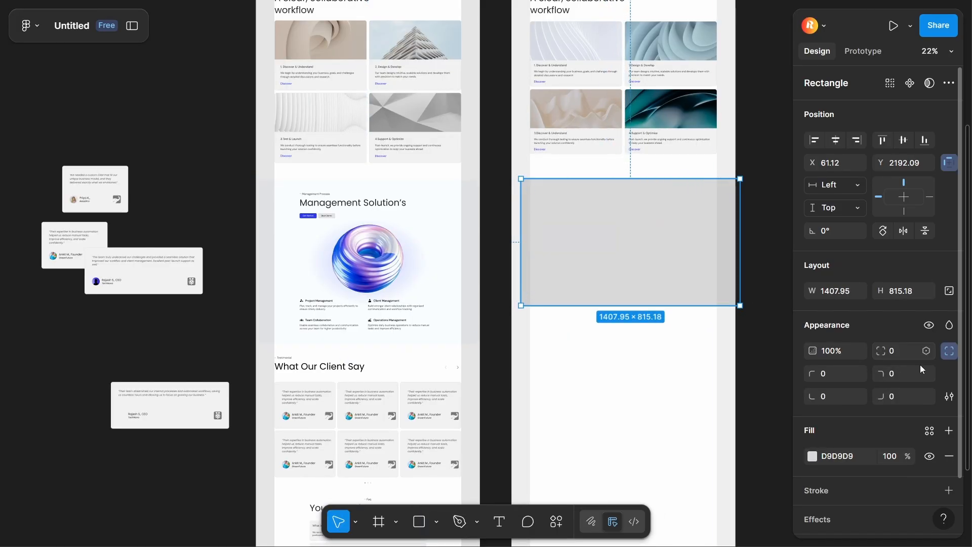
type("14")
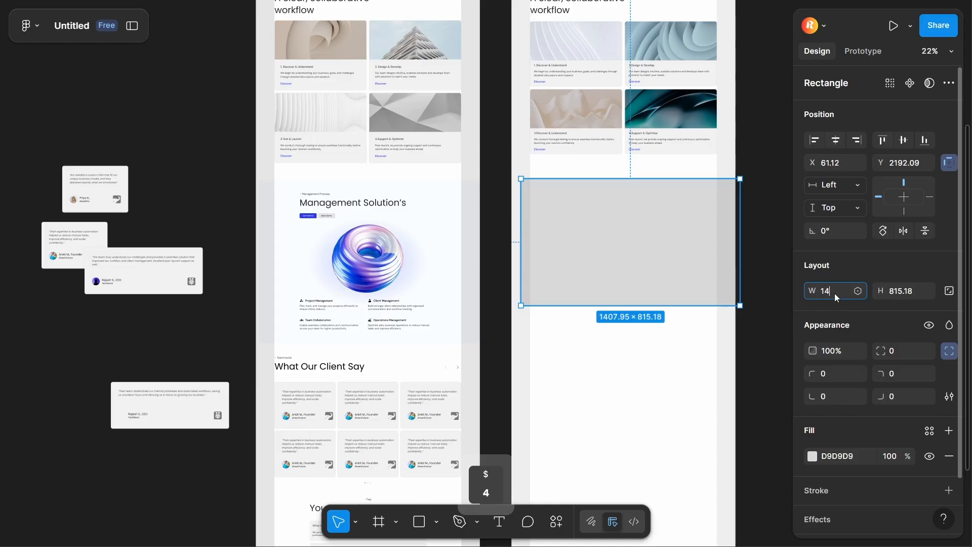
type("140")
left_click(904, 294)
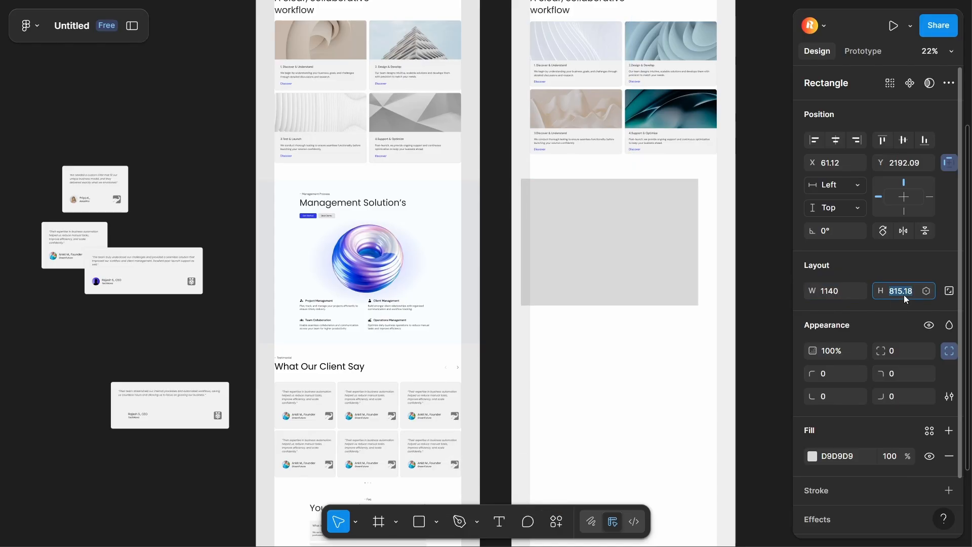
left_click(274, 210)
left_click(591, 219)
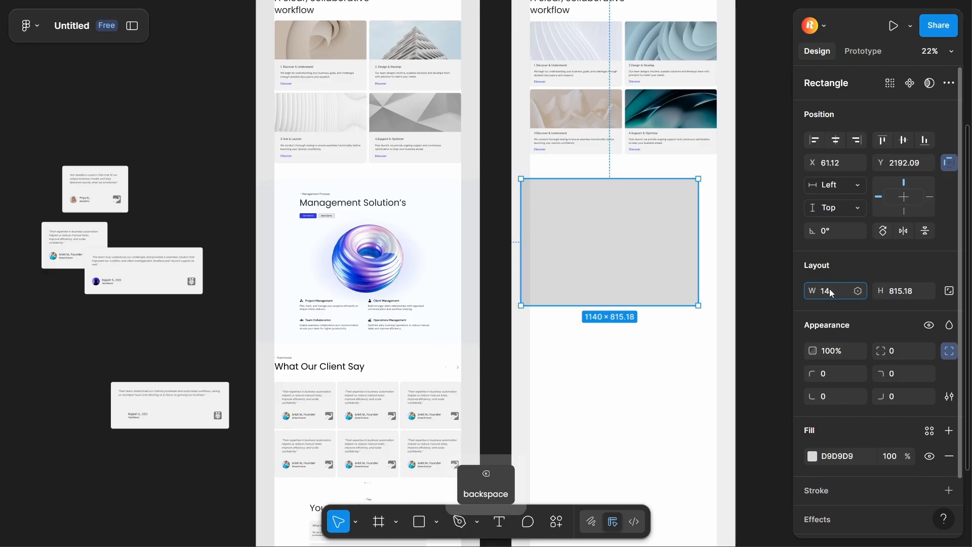
left_click(830, 293)
type("1440")
left_click(908, 294)
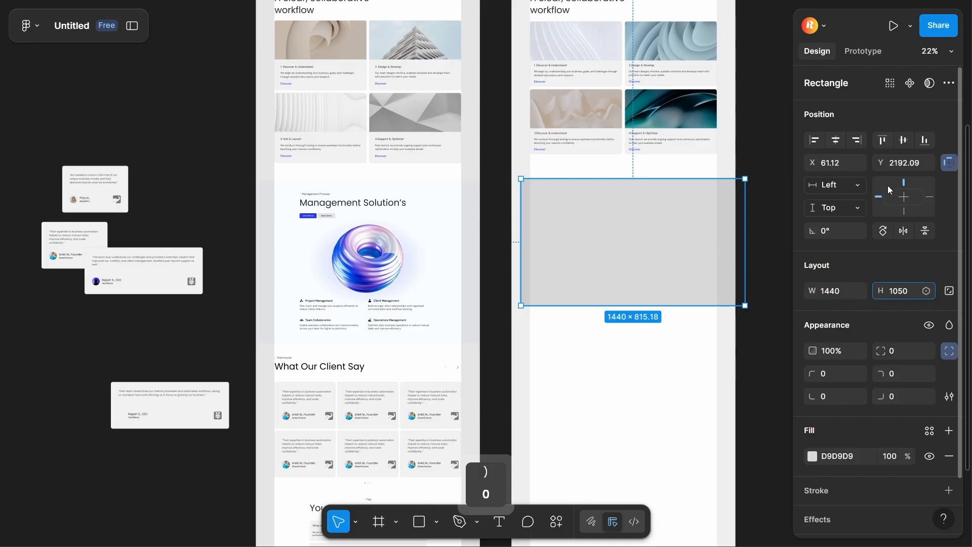
left_click(838, 144)
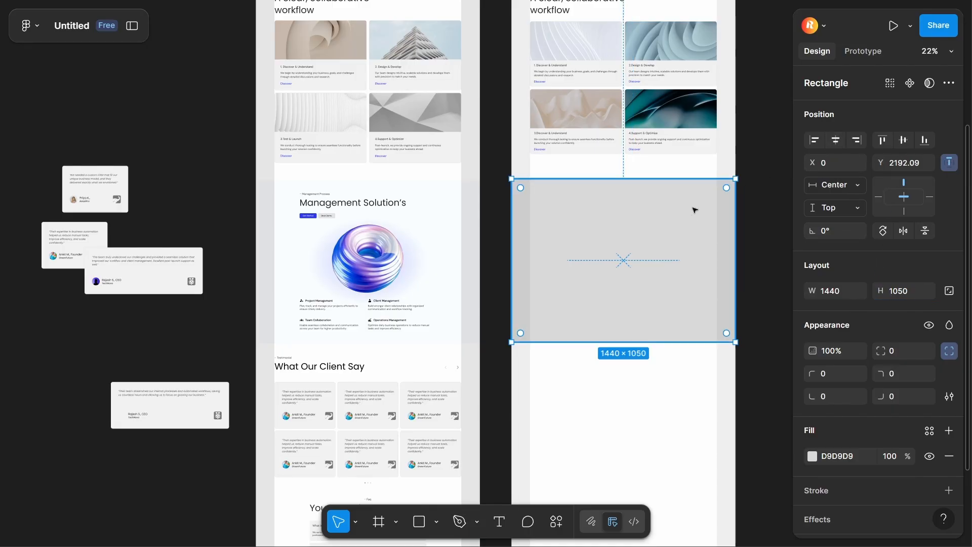
Step: Give the rectangle a radial gradient from DCE2FF to the pale edge colour of Desktop - 1's Management Solution's background
left_click(813, 455)
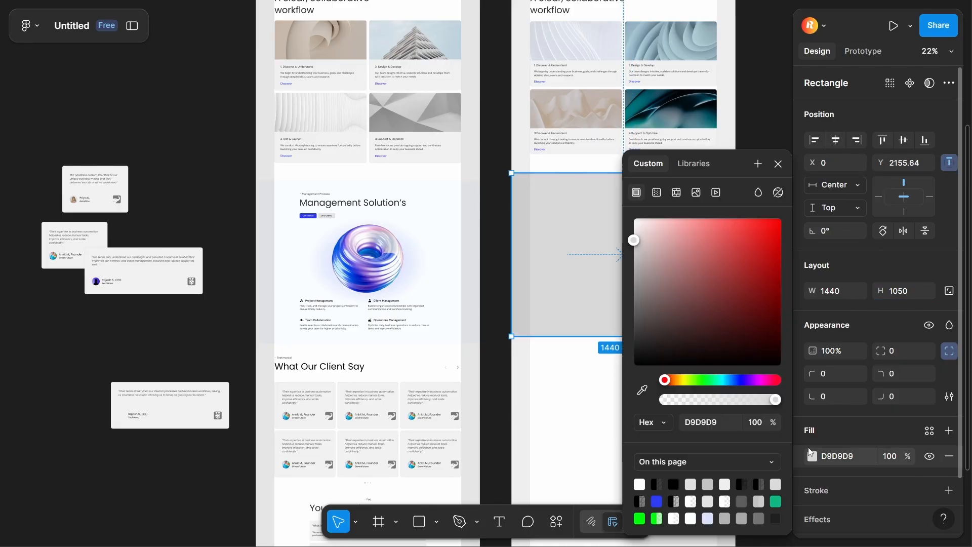
left_click(657, 192)
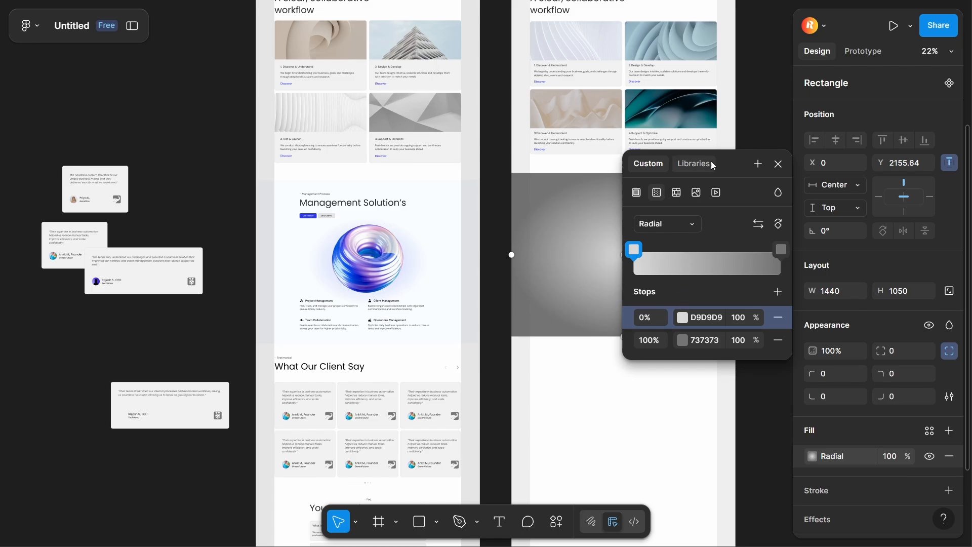
left_click_drag(713, 166, 838, 167)
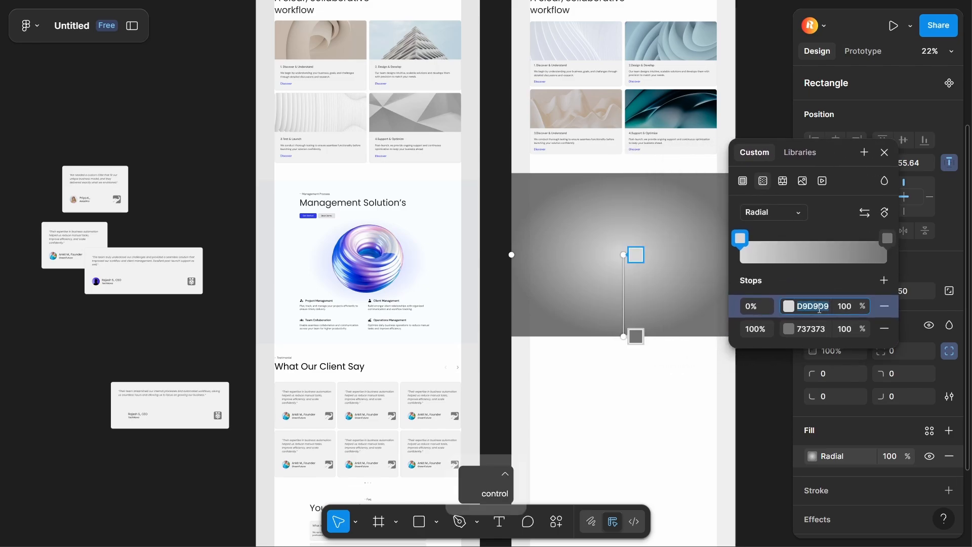
left_click(432, 273)
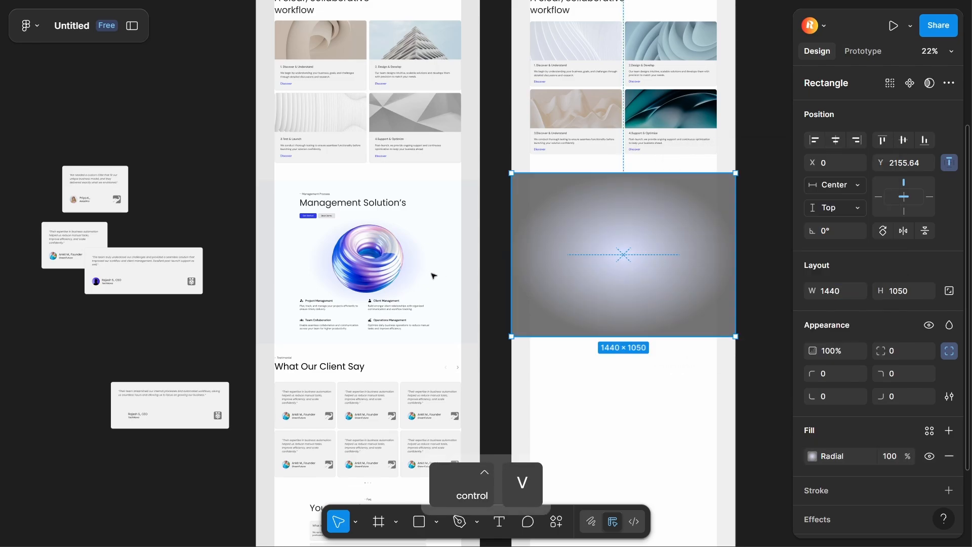
left_click(813, 457)
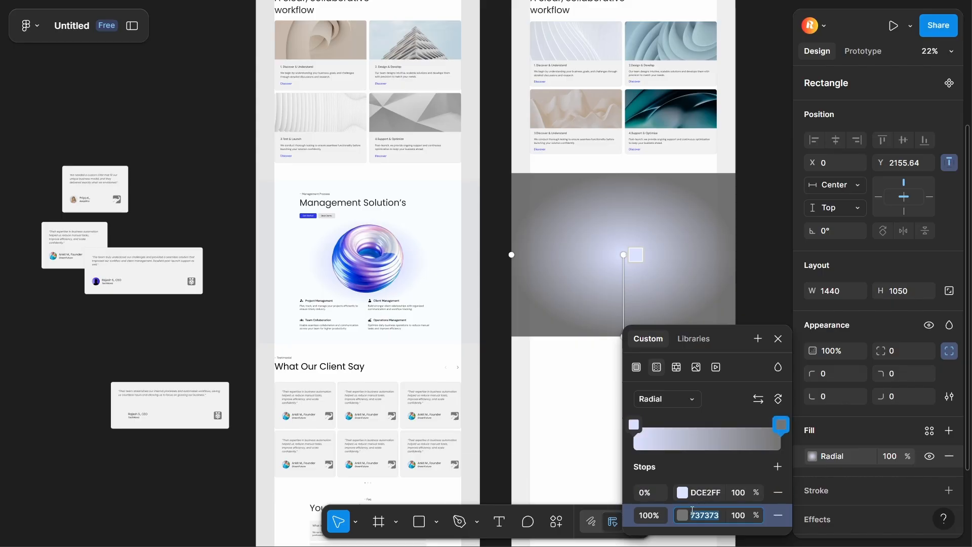
left_click(560, 426)
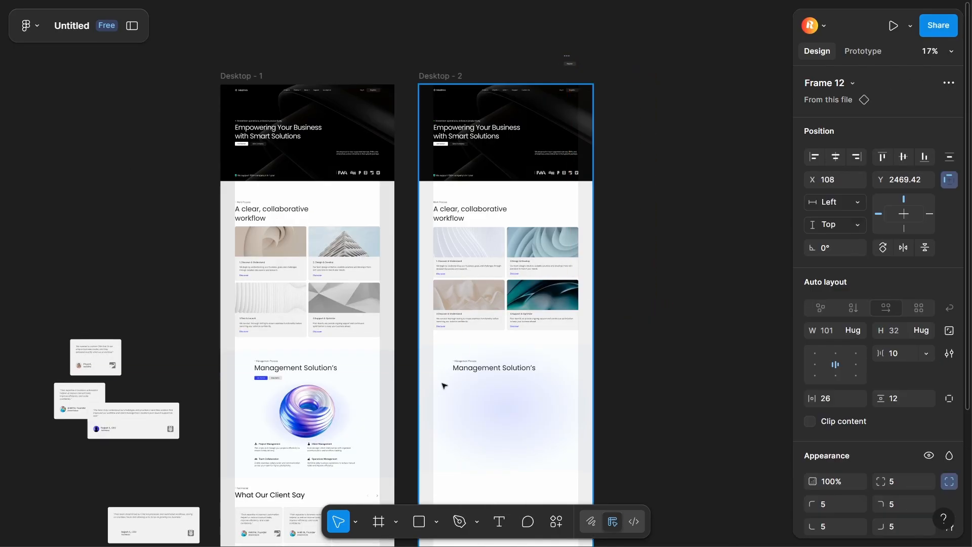
Step: Position the copied Register button under the Management Solution's heading and fill it with the page's solid blue
left_click_drag(445, 386, 453, 379)
scroll(456, 379, "up", 8)
scroll(861, 405, "down", 6)
left_click(812, 283)
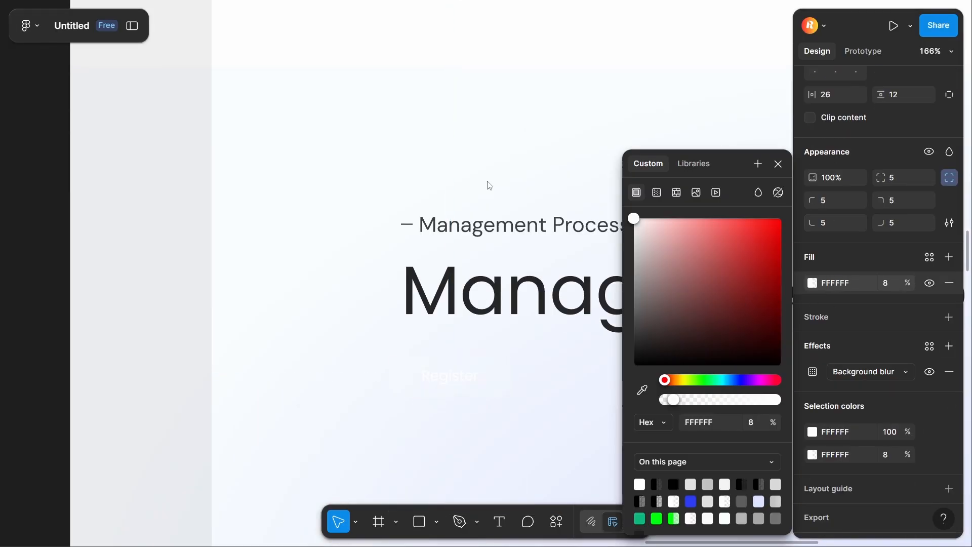
left_click_drag(674, 399, 777, 403)
left_click(691, 501)
Step: Change the label of the blue button under the Management Solution's heading to "Get Started"
double_click(458, 375)
scroll(463, 375, "down", 10)
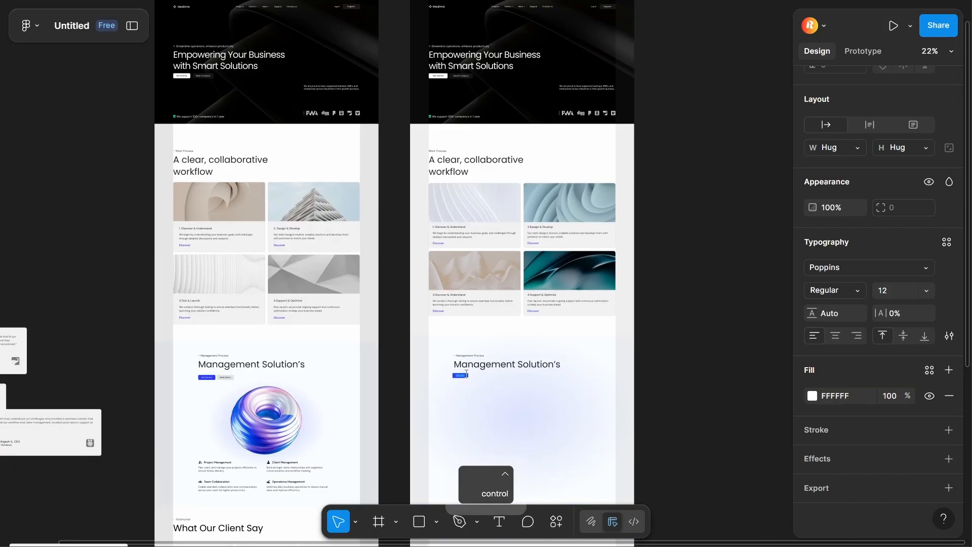
scroll(468, 374, "up", 12)
type("Get Started")
Step: Place the copied About Company button beside the Get Started button and relabel it "Book Demo"
left_click_drag(464, 397, 477, 398)
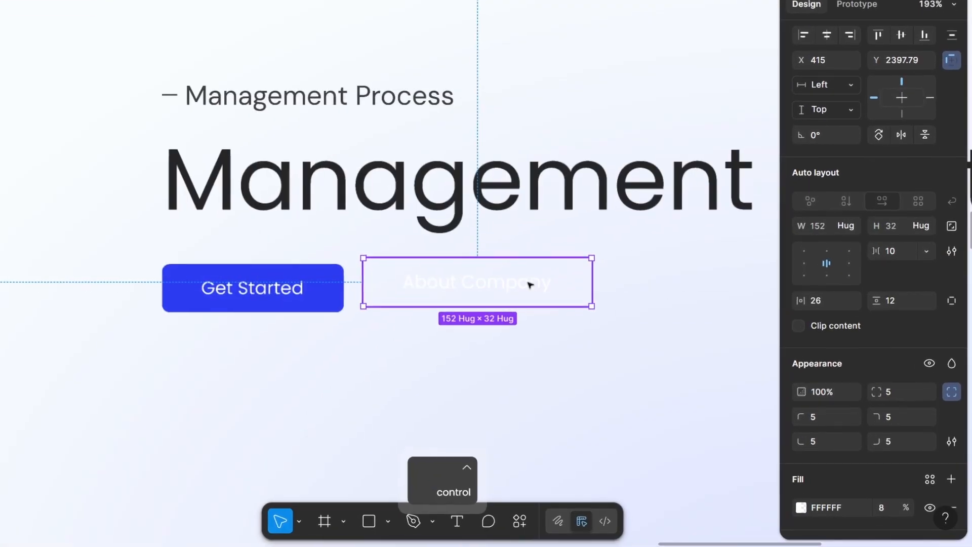
double_click(528, 283)
type("Book ")
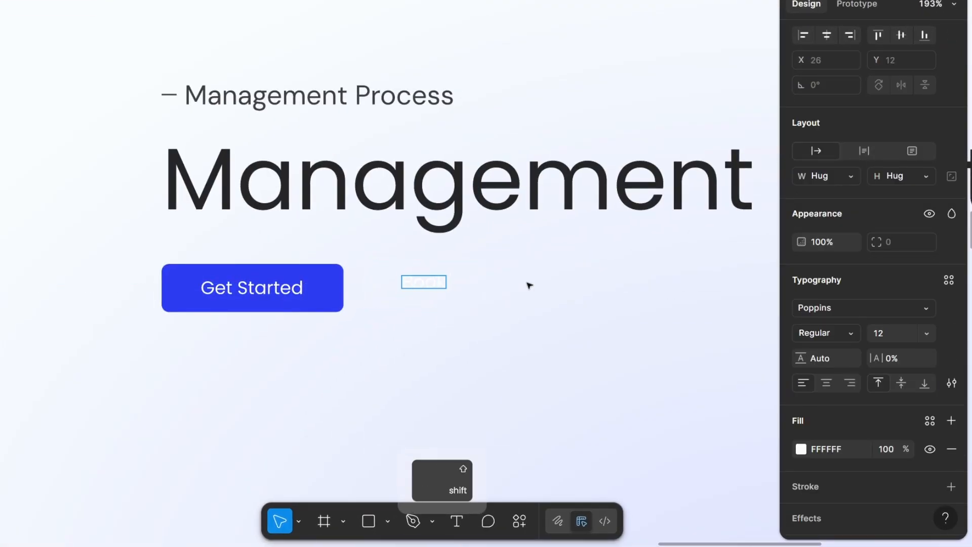
type("Demo")
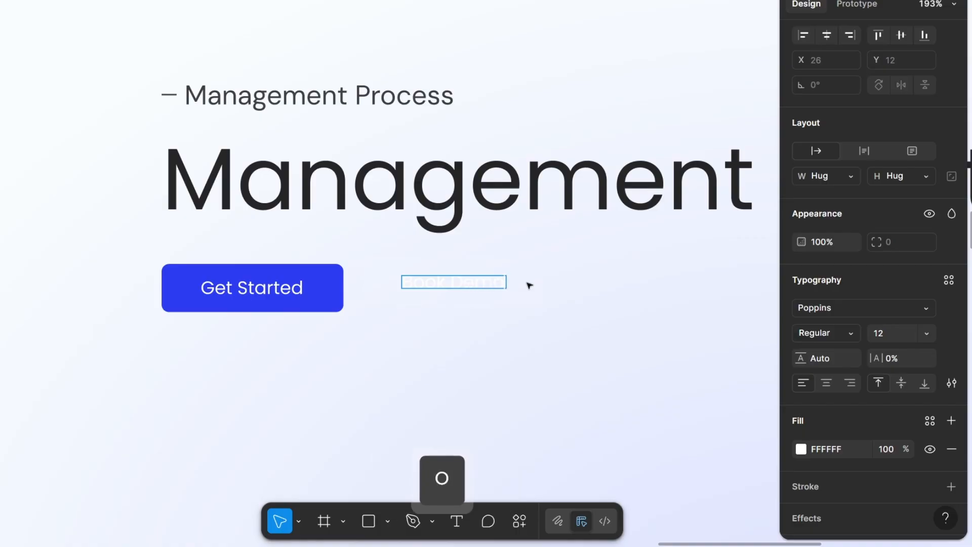
Step: Set the Book Demo button's fill opacity to 100% and its text colour to black 000000
left_click(536, 300)
scroll(823, 426, "down", 3)
left_click(890, 396)
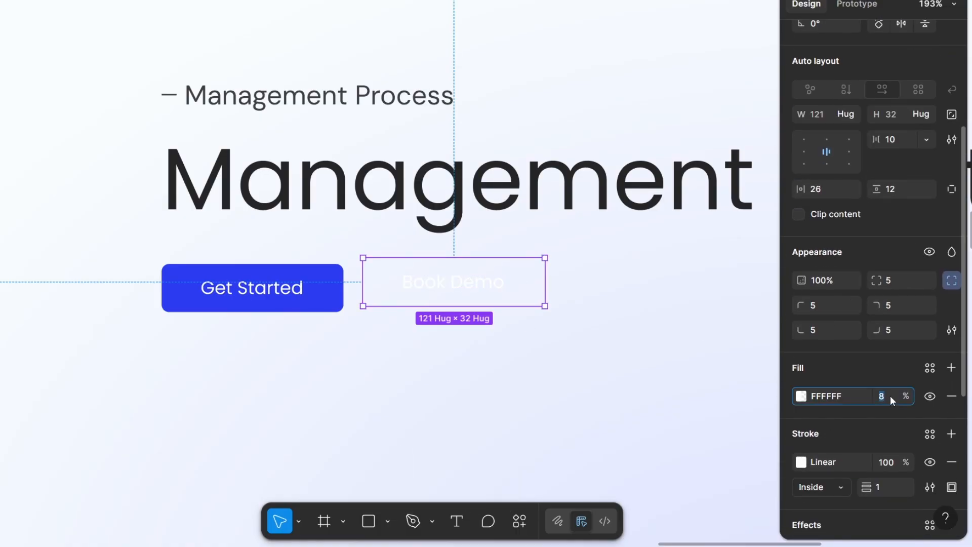
type("100")
key("Return")
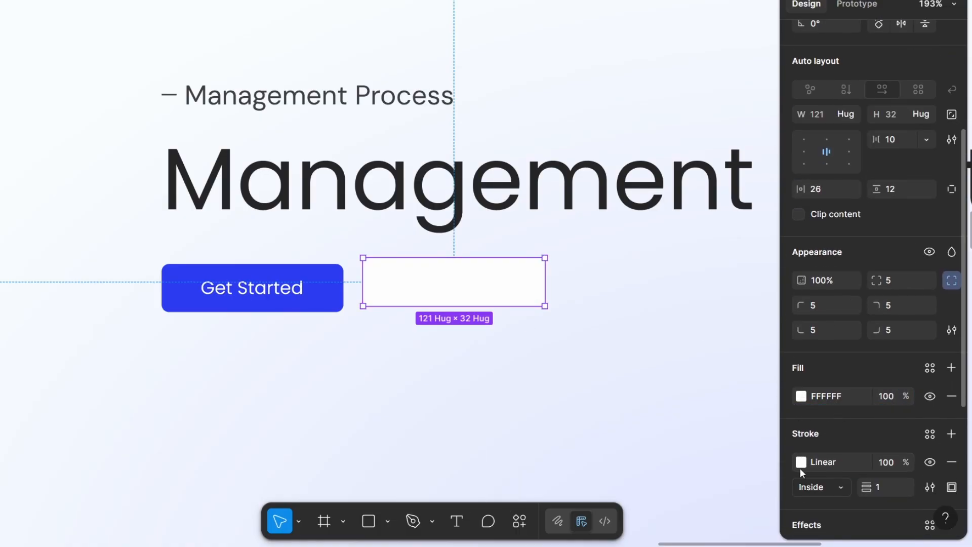
double_click(448, 287)
left_click(801, 384)
left_click_drag(628, 304, 520, 469)
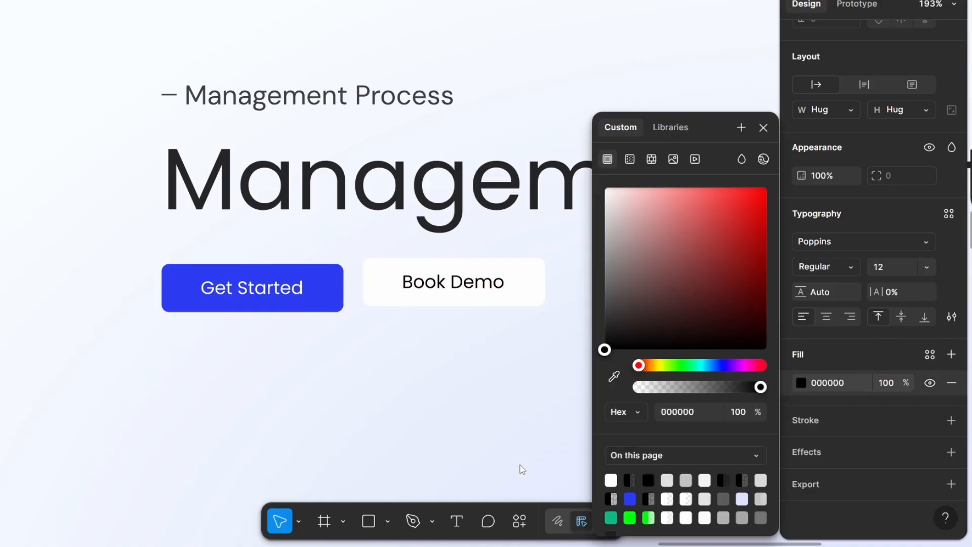
left_click(520, 405)
Step: Align the Book Demo button with the Get Started button and fill it with a light grey from the page colours
left_click_drag(525, 276, 524, 280)
scroll(563, 336, "down", 3)
scroll(796, 367, "down", 5)
left_click(801, 225)
left_click(687, 478)
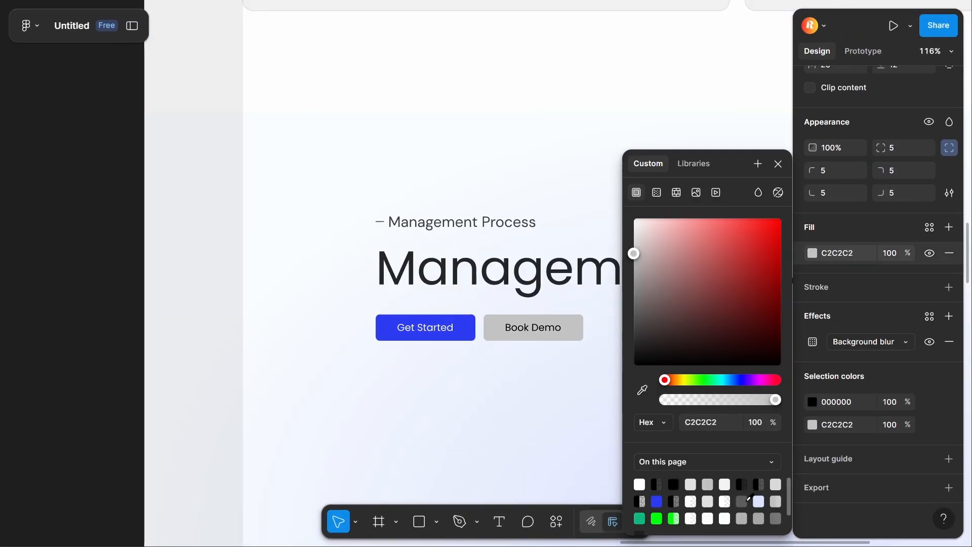
scroll(330, 317, "up", 3)
Step: Combine the Get Started and Book Demo buttons into one horizontal auto layout frame
left_click(330, 317)
scroll(330, 317, "down", 4)
double_click(471, 330)
scroll(471, 330, "up", 3)
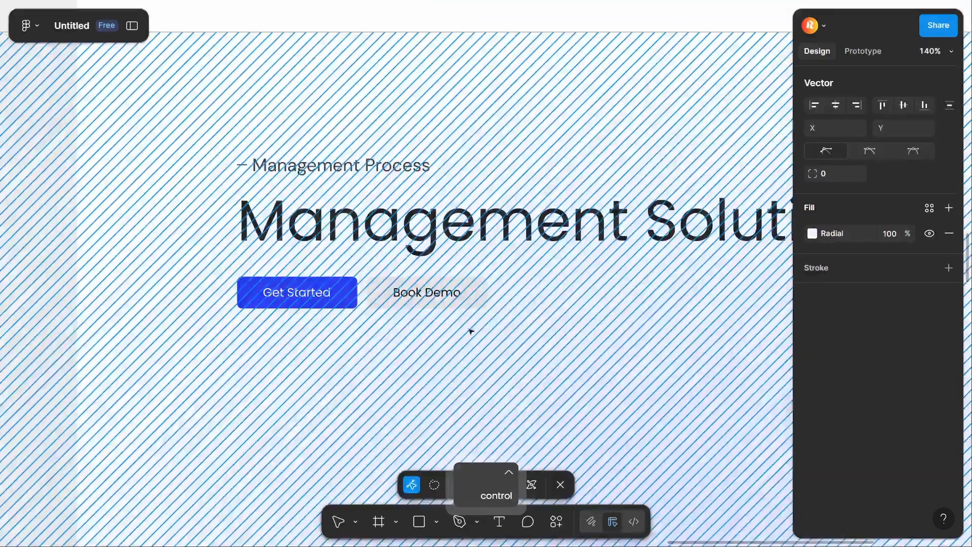
left_click(396, 307)
left_click(329, 294, "shift")
key("shift+a")
Step: Group the Management Process label with its dash, and stack it with the heading and the button row in one auto layout frame
left_click(277, 167)
left_click(242, 164, "shift")
key("shift+a")
left_click(284, 228, "shift")
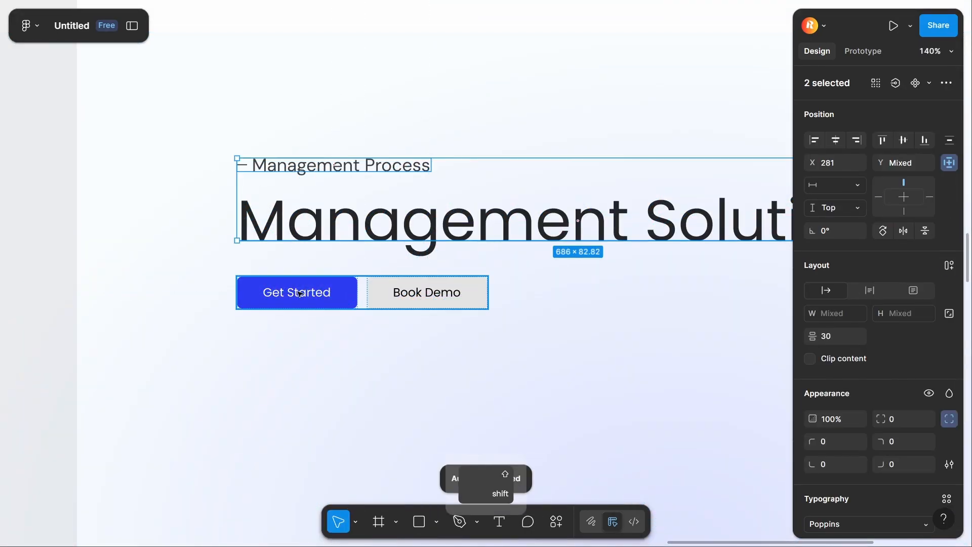
left_click(303, 291, "shift")
key("shift+a")
left_click_drag(881, 336, 877, 337)
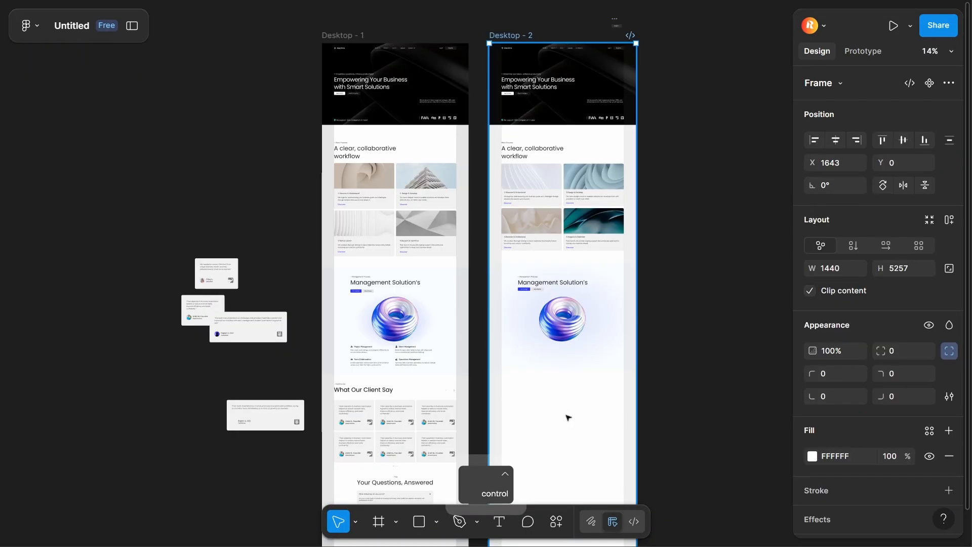
Step: Paste Desktop - 1's ring graphic and four management feature items into the Management Solution's section of Desktop - 2
key("ctrl+v")
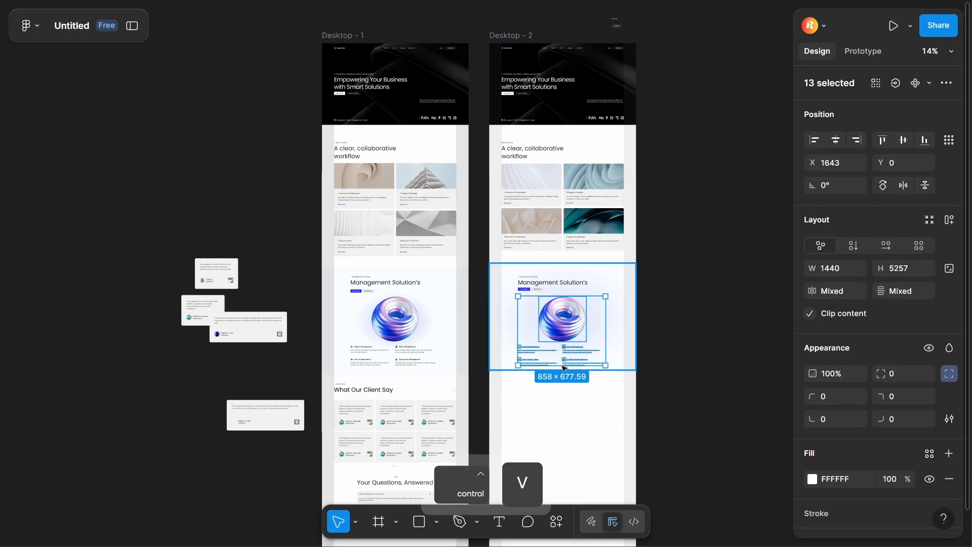
scroll(555, 384, "up", 3)
left_click(498, 379)
scroll(462, 349, "up", 5)
Step: Examine the size, font and fill settings of the Project Management feature's icon, title and description
left_click(442, 280)
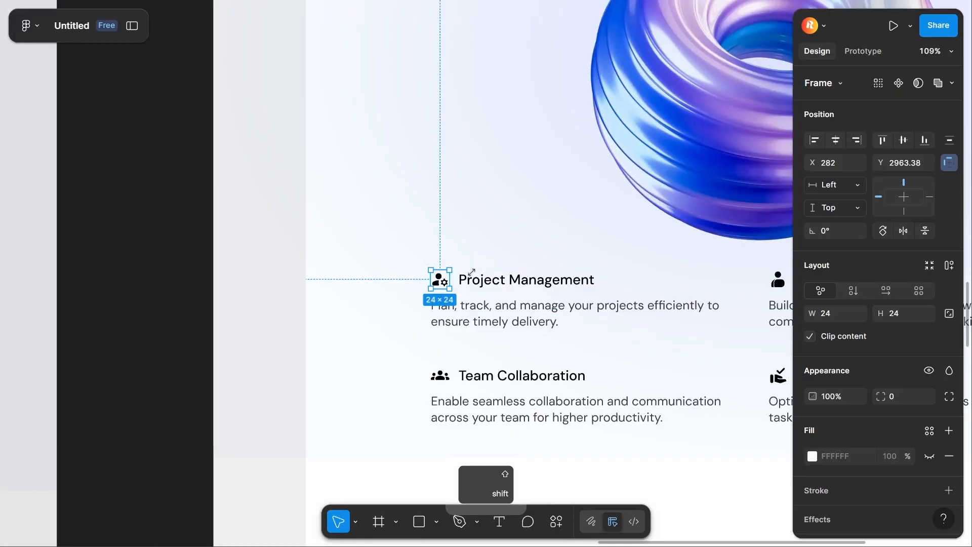
left_click(473, 279, "shift")
left_click(446, 284, "shift")
left_click(451, 283, "shift")
left_click(548, 282)
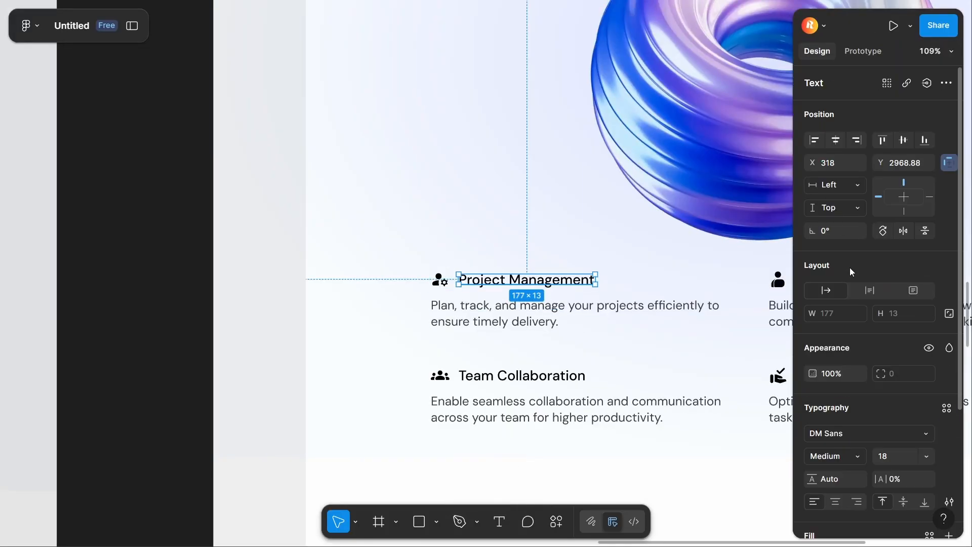
scroll(952, 351, "down", 5)
scroll(952, 255, "up", 4)
scroll(953, 255, "up", 1)
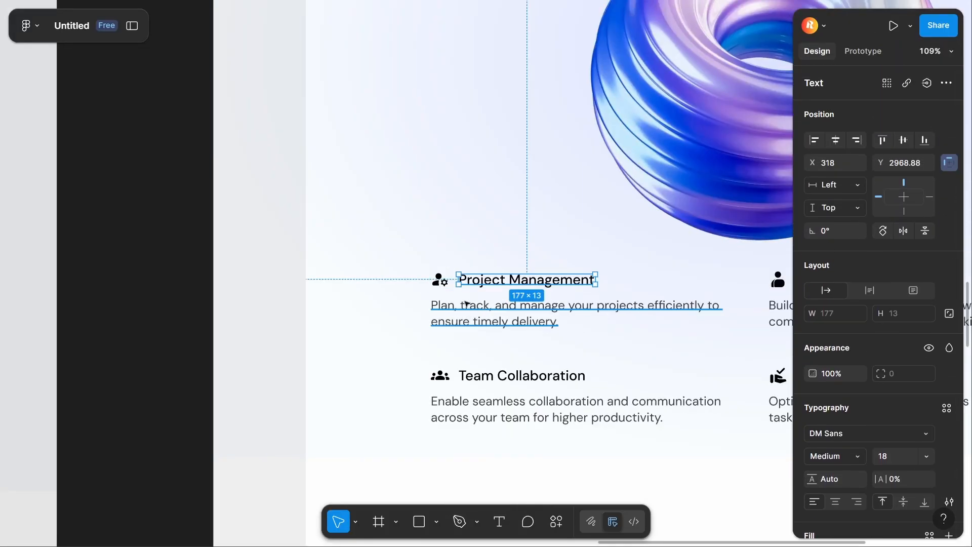
left_click(440, 280)
left_click(489, 325)
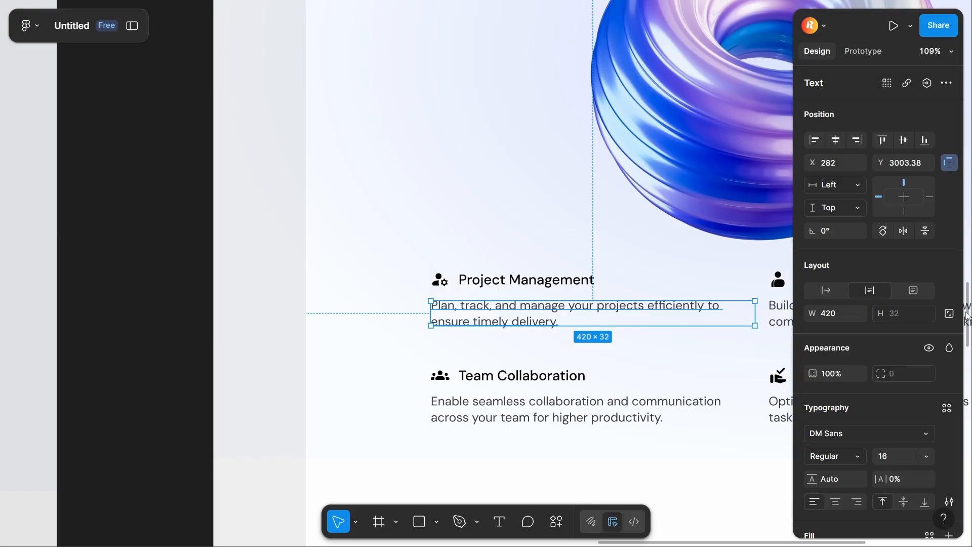
left_click_drag(959, 305, 958, 424)
left_click(494, 281)
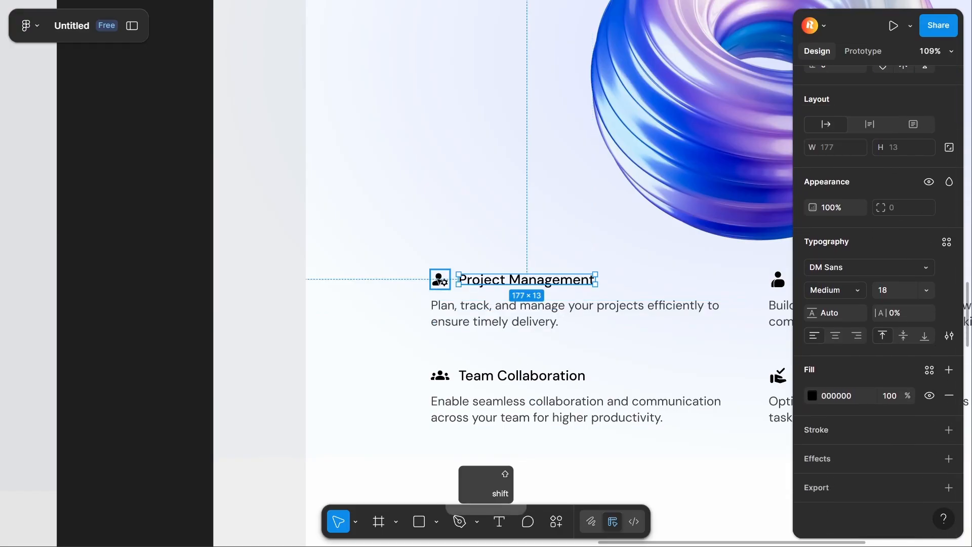
Step: Put the Project Management and Team Collaboration icons and titles in auto layout rows, and stack each row with its description
left_click(439, 279, "shift")
key("shift+a")
left_click(489, 319, "shift")
key("shift+a")
left_click(441, 376)
left_click(475, 377, "shift")
key("shift+a")
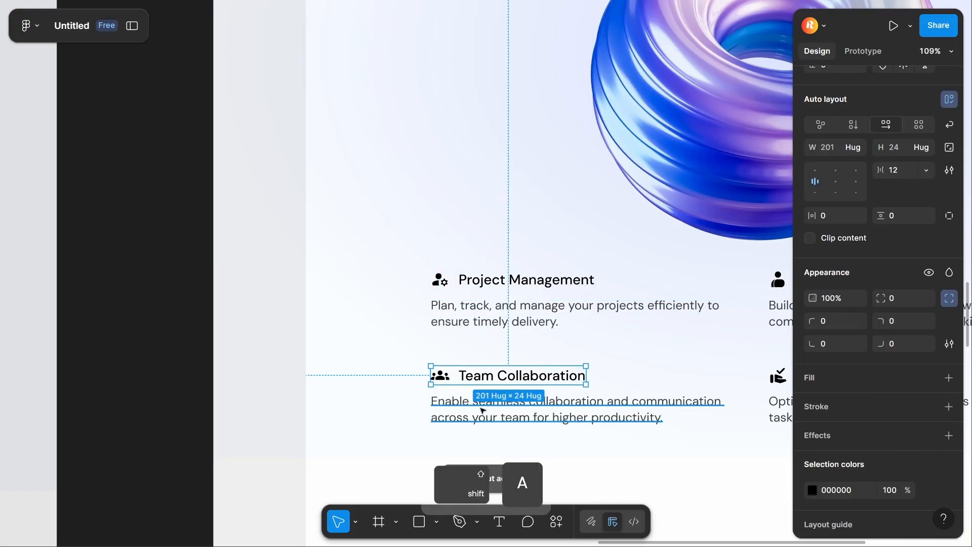
left_click(482, 408, "shift")
key("shift+a")
Step: Put the Client Management and Operations Management icons and titles in auto layout rows, and stack each row with its description
scroll(403, 378, "down", 3)
left_click_drag(404, 377, 252, 390)
left_click(616, 312)
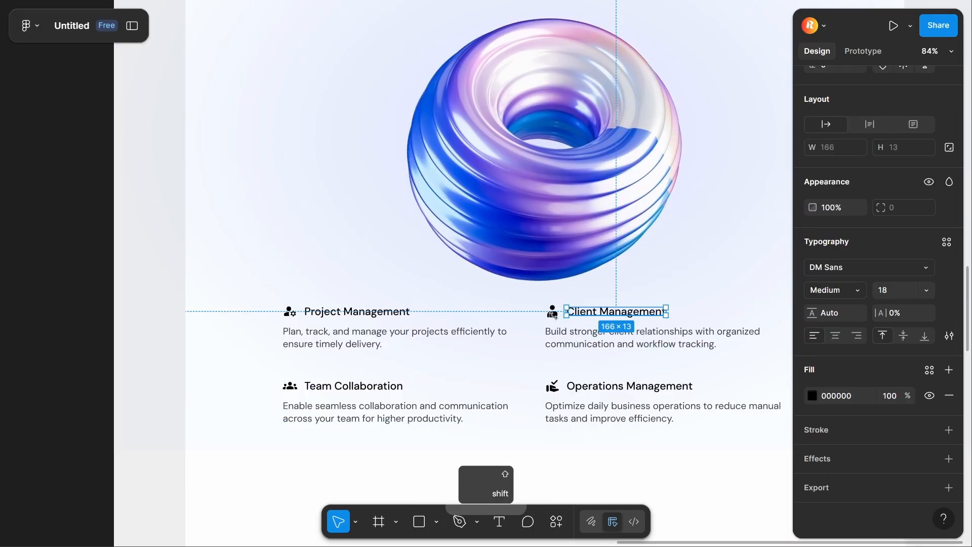
left_click(552, 311, "shift")
key("shift+a")
left_click(608, 386)
left_click(553, 386, "shift")
key("shift+a")
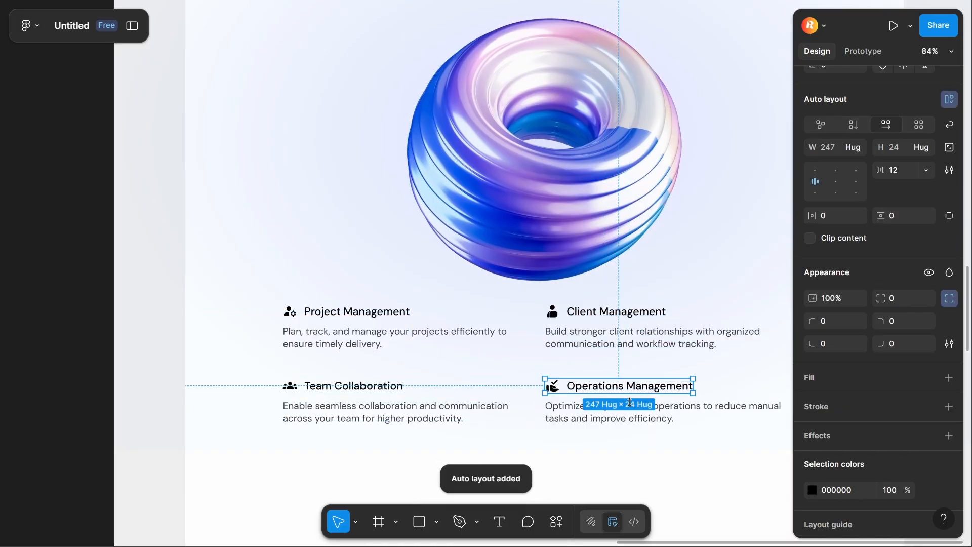
left_click(608, 411, "shift")
key("shift+a")
left_click(616, 311)
left_click(607, 337, "shift")
key("shift+a")
Step: Combine the four management feature items into one auto layout frame
left_click(395, 332, "shift")
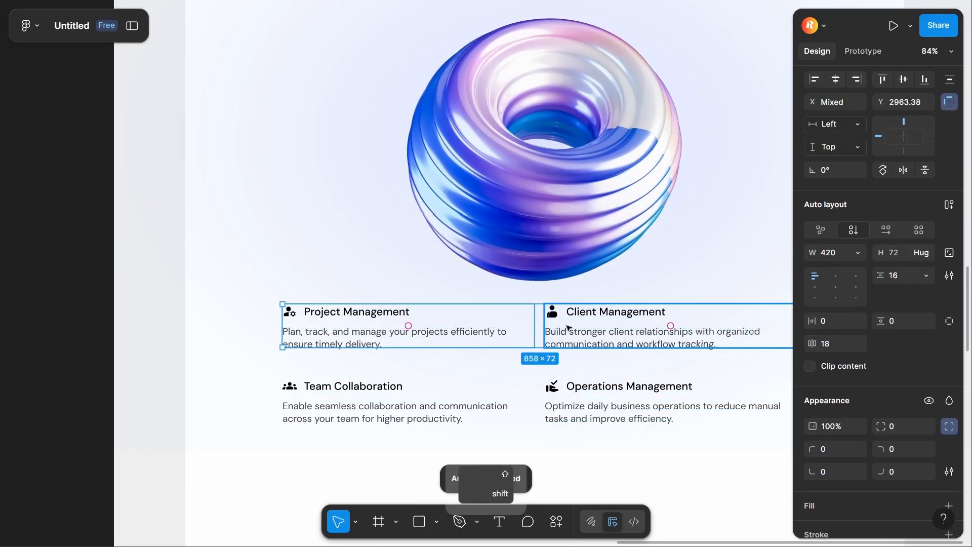
key("shift+a")
left_click(557, 384)
left_click(501, 334, "shift")
left_click(503, 401, "shift")
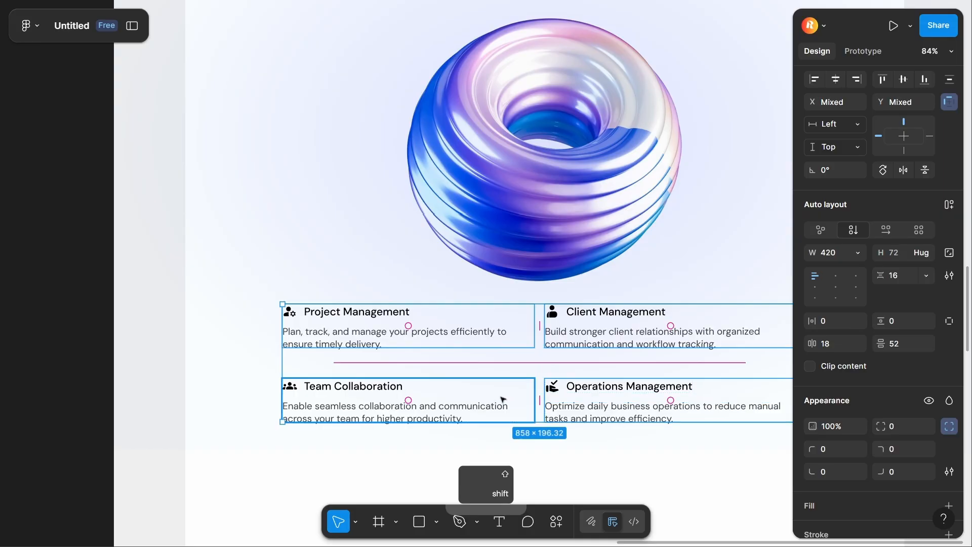
key("shift+a")
Step: Stack the heading block, ring graphic and feature grid in one vertical auto layout frame with centered alignment
scroll(499, 189, "down", 5)
left_click(478, 168)
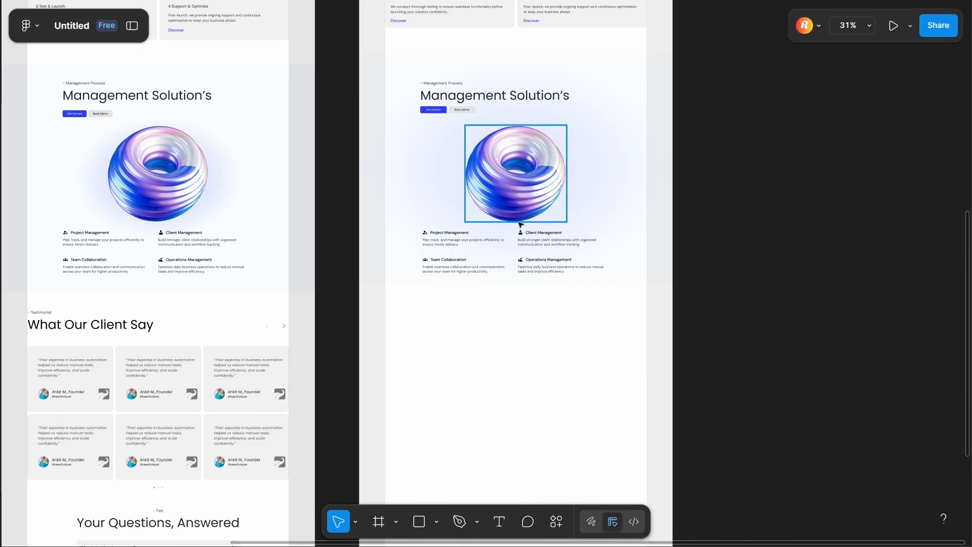
left_click(477, 169, "shift")
left_click(508, 232, "shift")
left_click(495, 96, "shift")
left_click(492, 154, "shift")
key("shift+a")
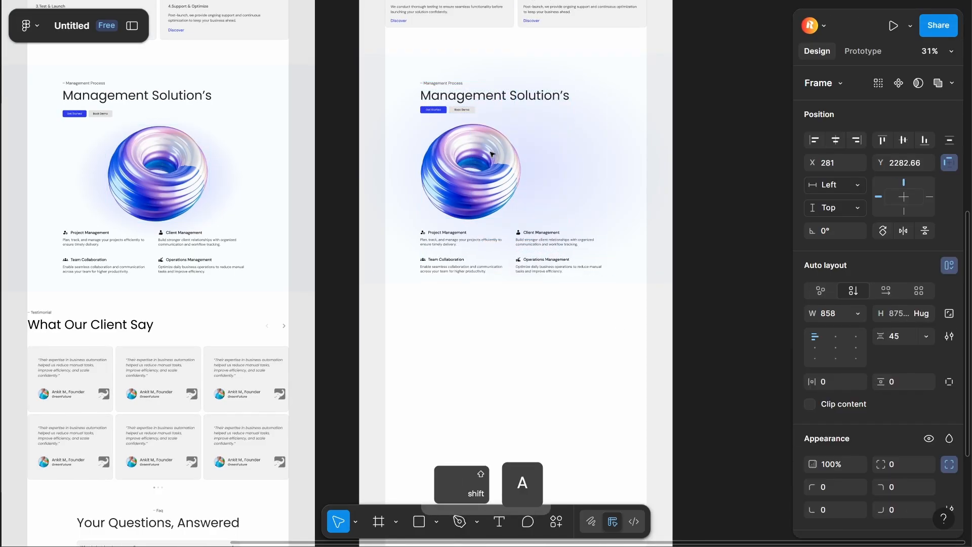
left_click(832, 338)
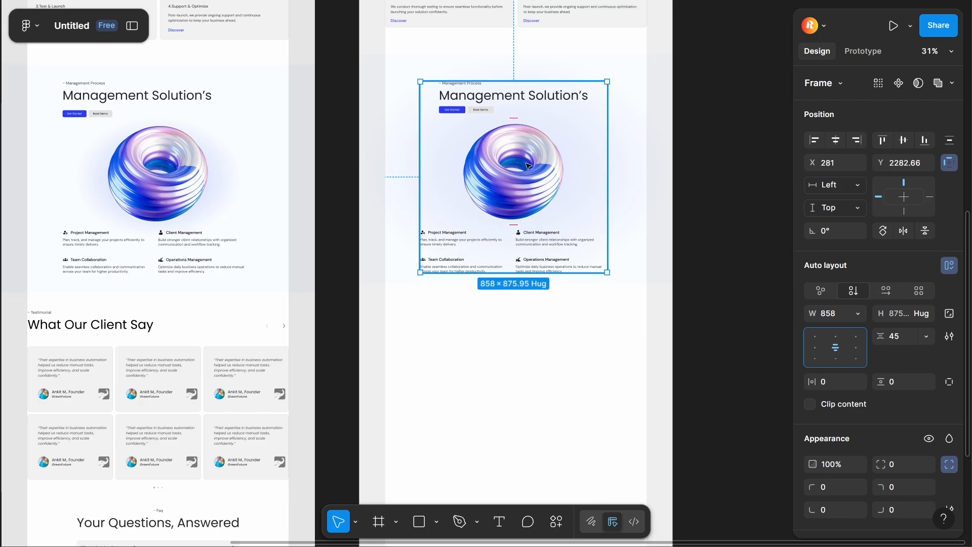
Step: Align the Management Solution's heading block with the left edge of the feature grid
left_click(494, 163)
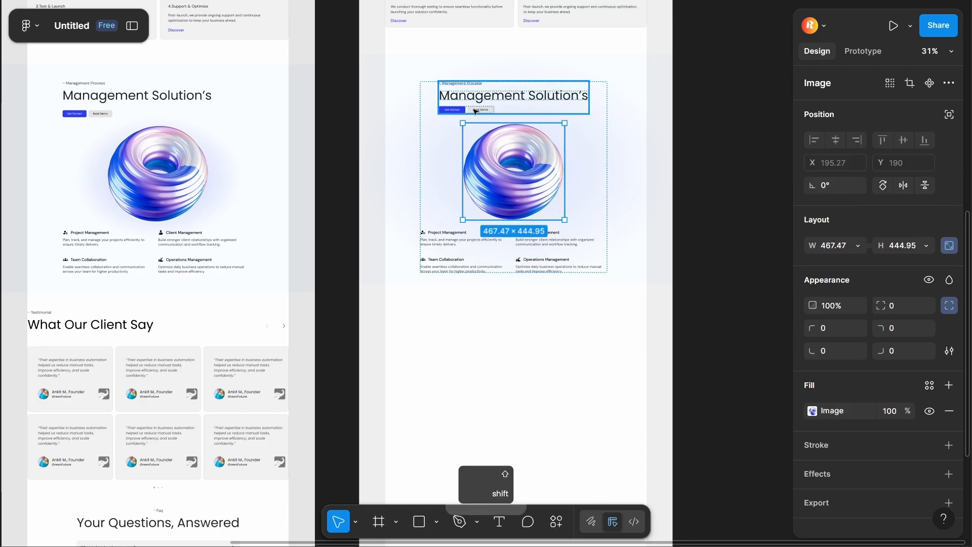
left_click(559, 103)
scroll(588, 82, "up", 3)
left_click_drag(590, 101, 632, 105)
left_click(699, 135)
Step: Wrap the Management Solution's content and its radial gradient background rectangle in one auto layout frame
scroll(699, 136, "down", 5)
left_click(731, 203)
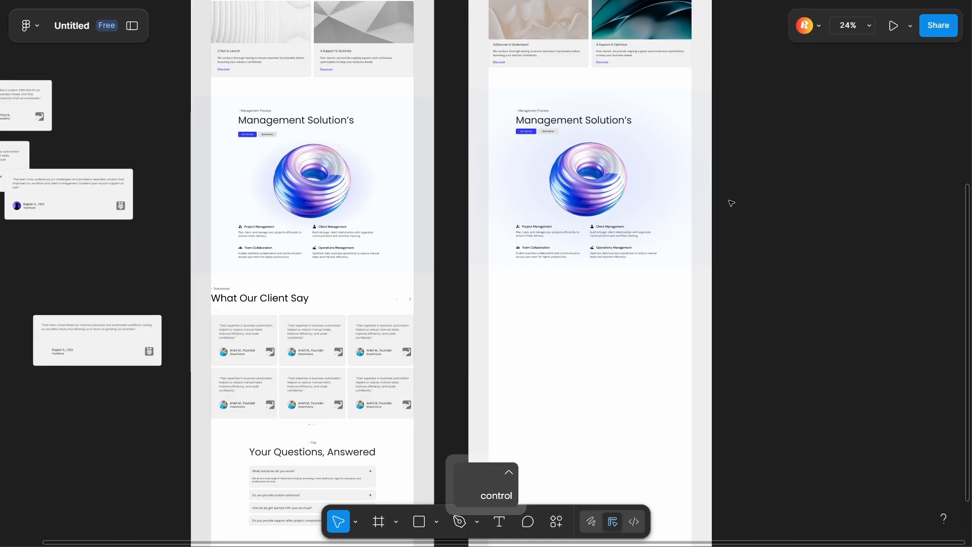
left_click(686, 212)
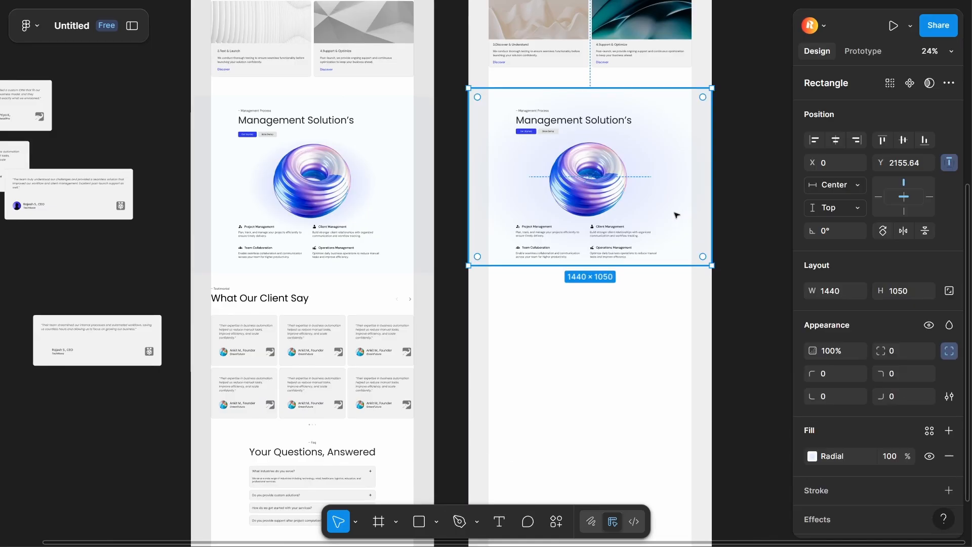
left_click(603, 189, "shift")
key("shift+a")
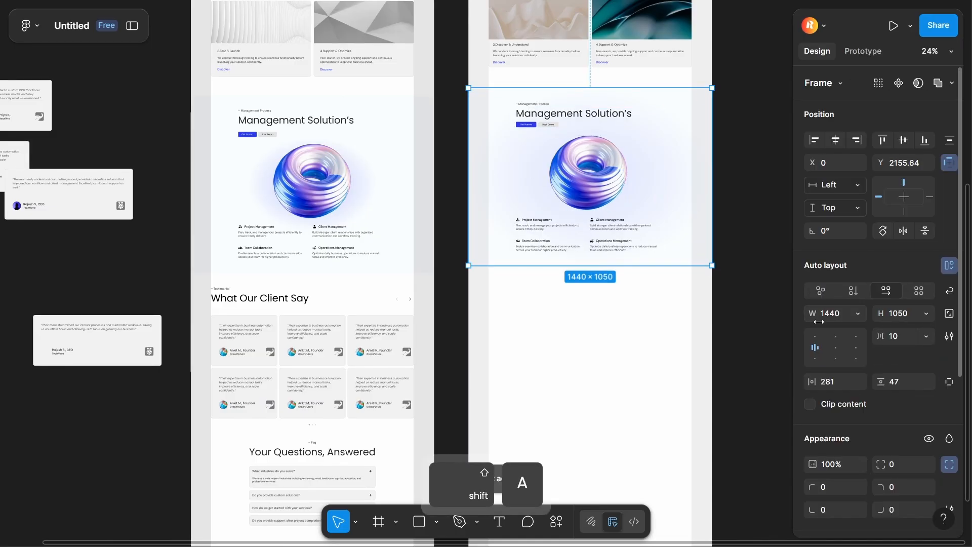
Step: Paste the Testimonial label and What Our Client Say heading into Desktop - 2, and draw a 392 × 300 rectangle beneath them
key("ctrl+v")
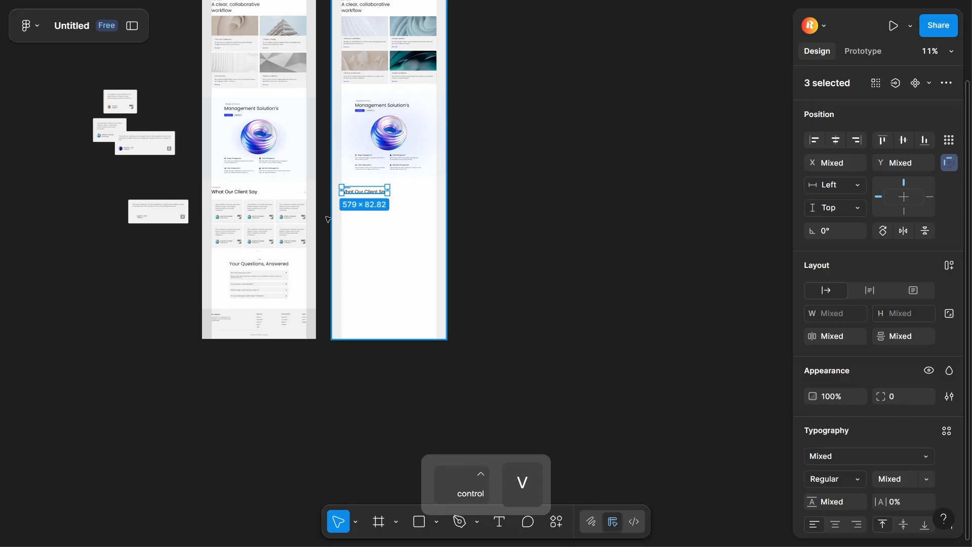
scroll(213, 217, "up", 5)
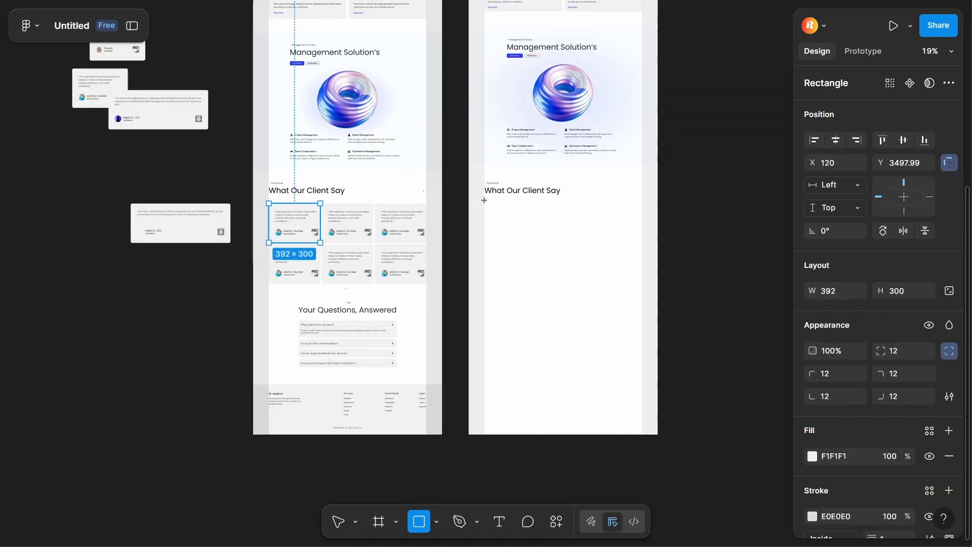
left_click_drag(484, 201, 599, 235)
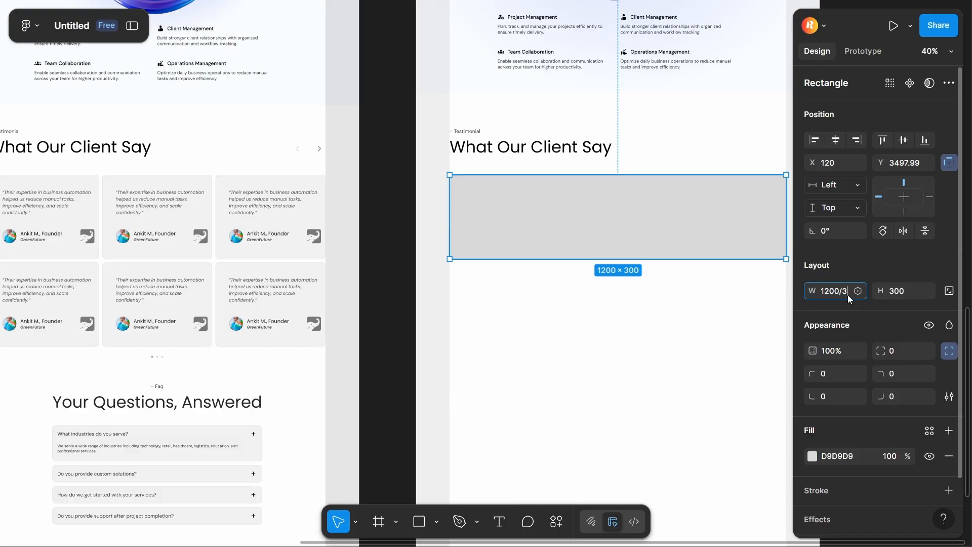
key("Return")
scroll(837, 289, "right", 3)
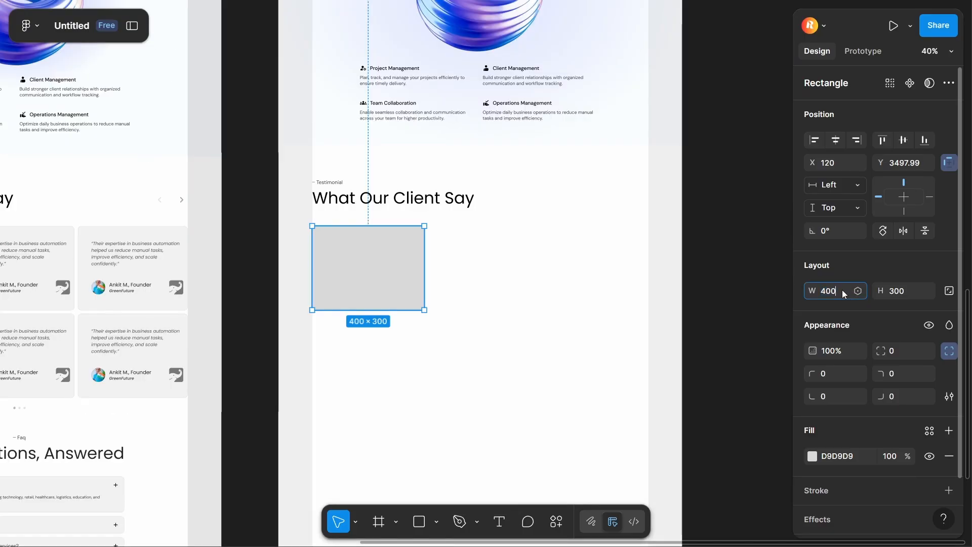
type("-8")
key("Return")
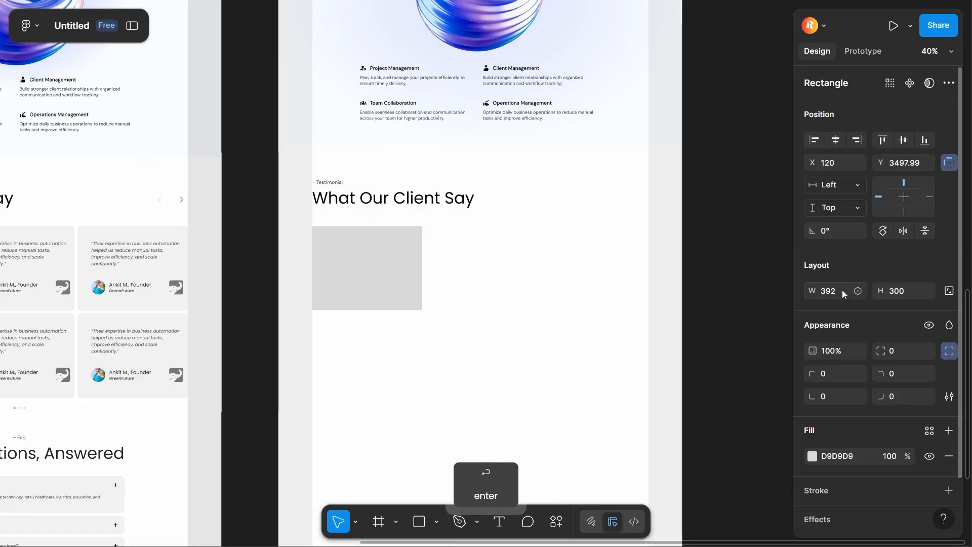
Step: Duplicate the rectangle into a grid of three columns and two rows with 12 spacing both ways
left_click_drag(403, 282, 520, 283)
left_click(842, 139)
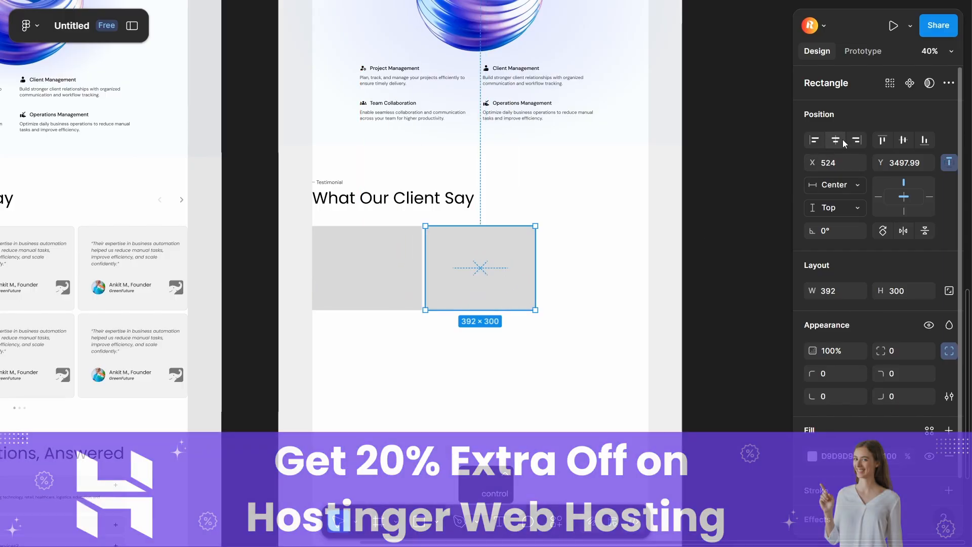
left_click(902, 315)
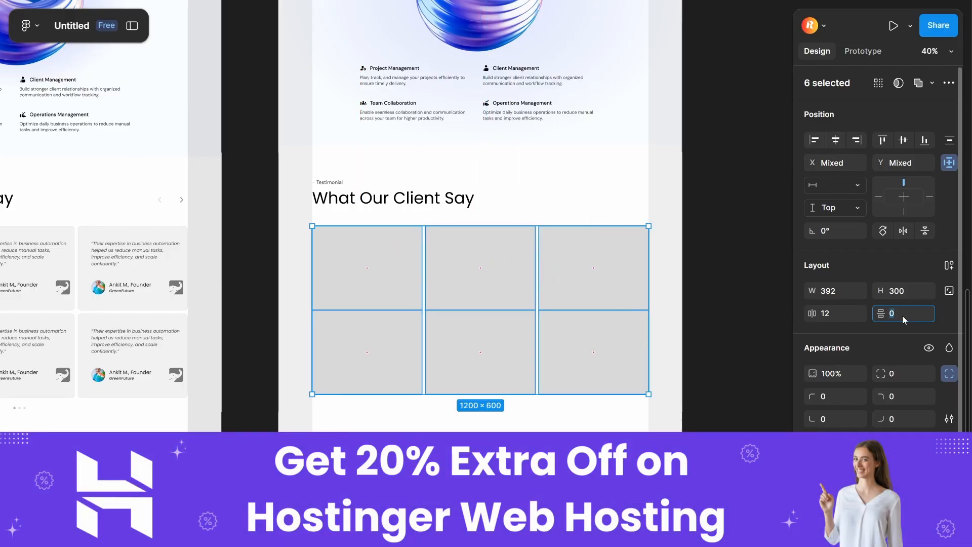
type("12")
key("Return")
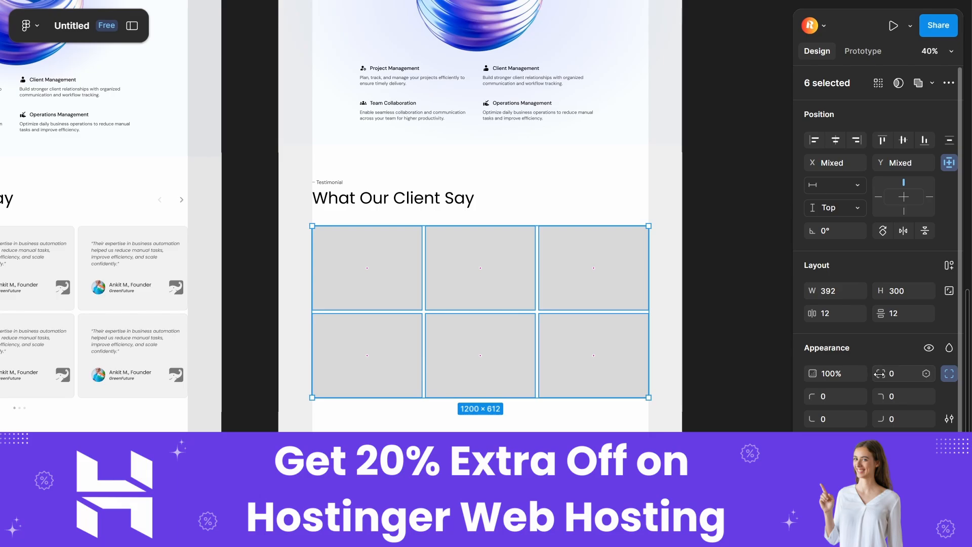
Step: Set the six rectangles' corner radius to 12 and sample their F1F1F1 fill from Desktop - 1's testimonial cards
type("12")
key("Return")
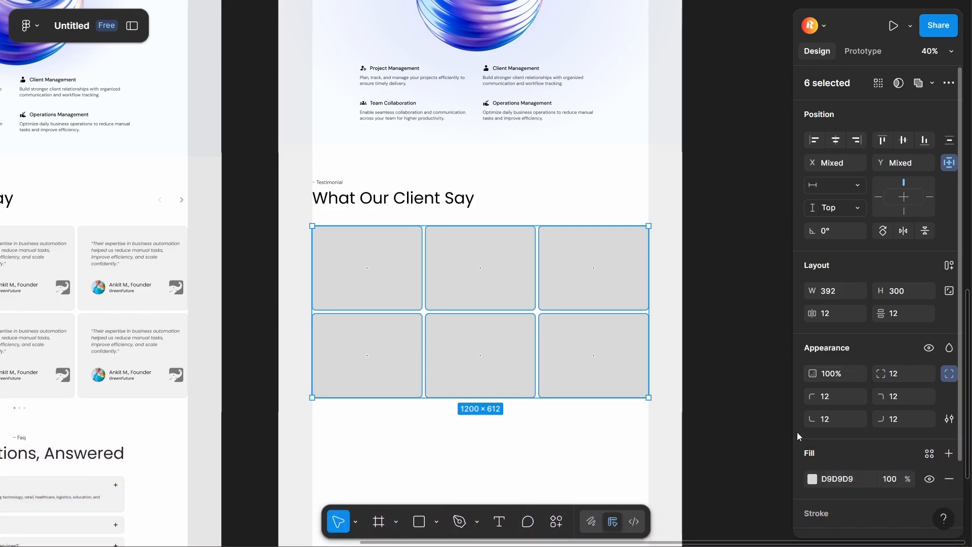
left_click(813, 479)
left_click(642, 390)
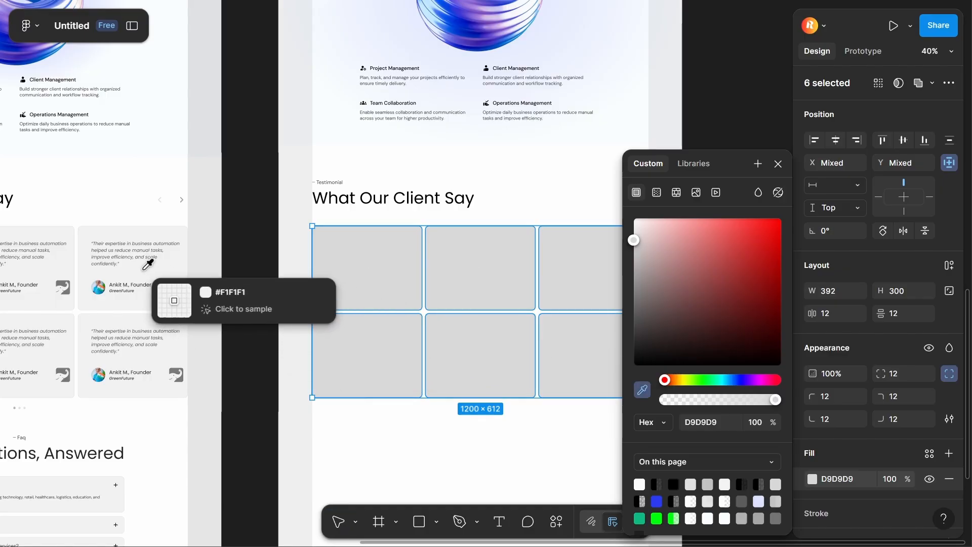
left_click(156, 265)
scroll(954, 429, "down", 2)
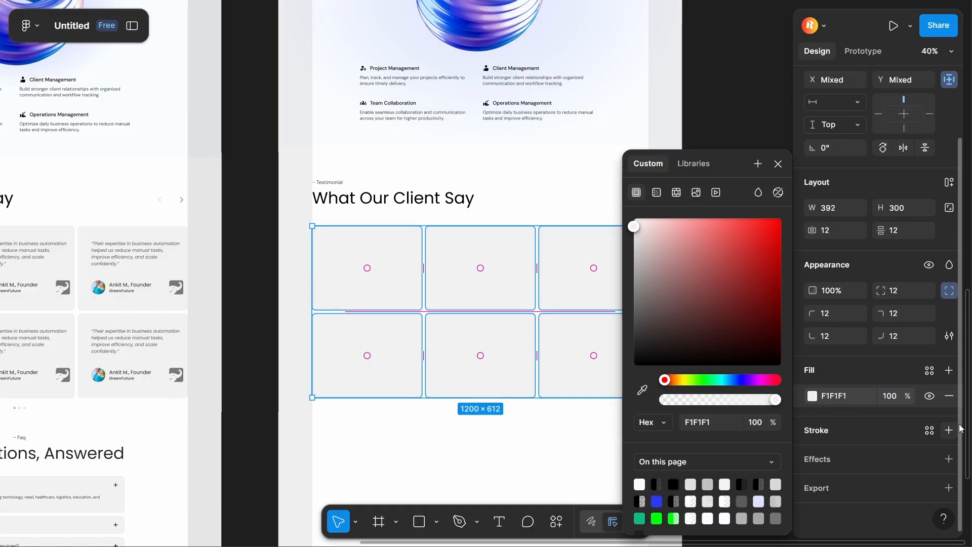
Step: Add a stroke to the six rectangles, sampling its color from Desktop - 1's testimonial card border
left_click(948, 430)
left_click(642, 390)
scroll(96, 223, "up", 10)
left_click(116, 212)
Step: Paste Desktop - 1's testimonial quote, photo, name, company and logo into the first card of Desktop - 2
scroll(116, 213, "down", 1)
key("ctrl+v")
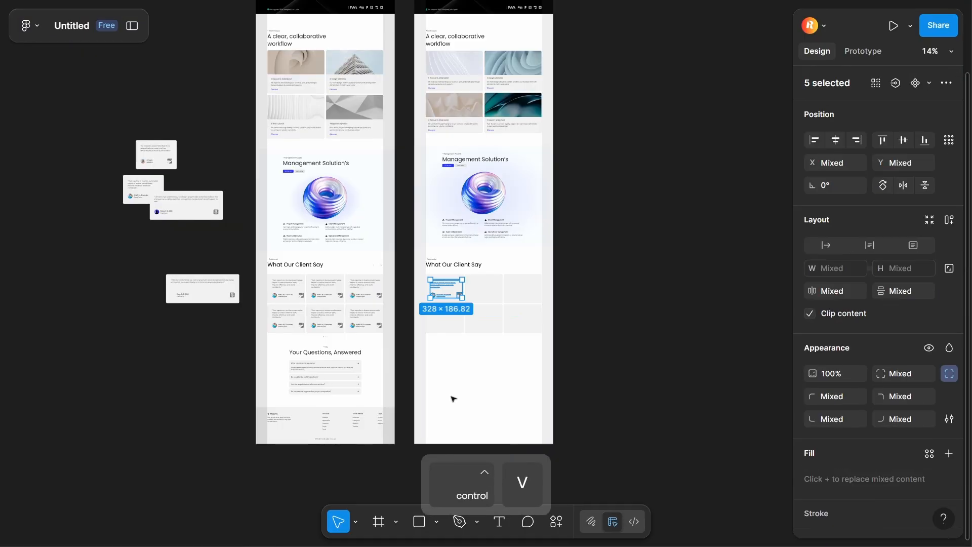
scroll(451, 397, "up", 5)
left_click_drag(628, 453, 539, 476)
left_click(539, 475)
scroll(447, 247, "up", 4)
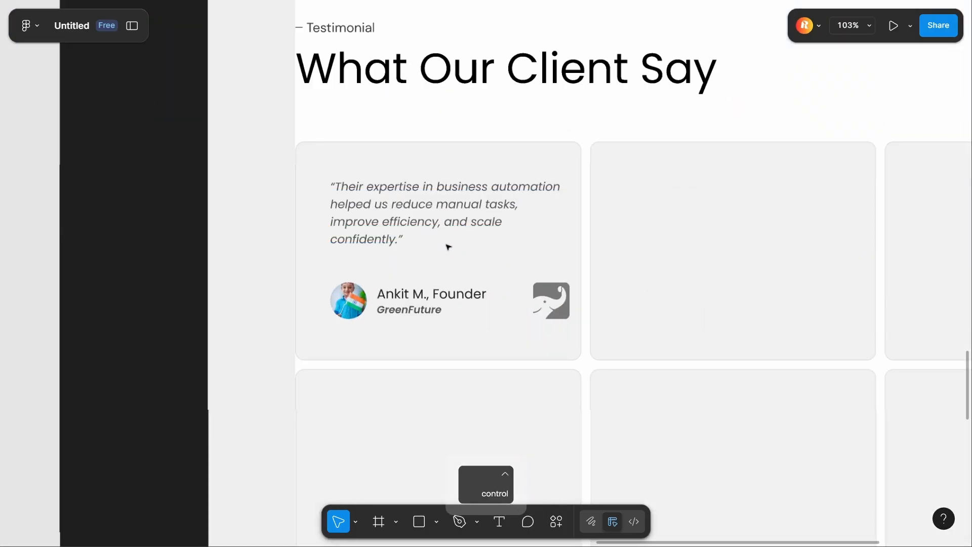
Step: Stack the client's name and company in auto layout, and combine them with the photo and the logo in horizontal auto layout
left_click(412, 308)
left_click(412, 292, "shift")
key("shift+a")
left_click(353, 300, "shift")
key("shift+a")
left_click(541, 302, "shift")
key("shift+a")
Step: Stack the quote above the client row in auto layout, and wrap both with the card background, centering the content
left_click(427, 217, "shift")
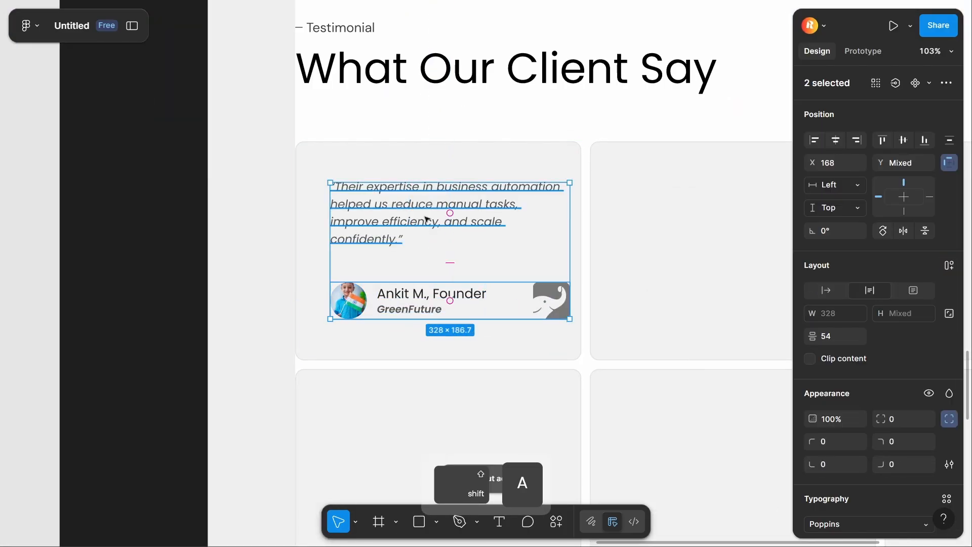
key("shift+a")
left_click(381, 165, "shift")
key("shift+a")
left_click(835, 347)
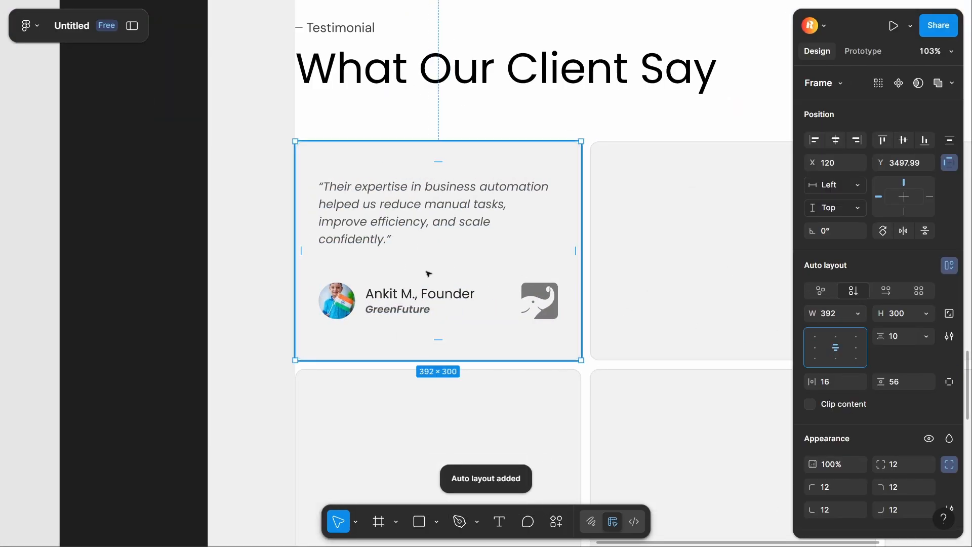
Step: Duplicate the finished testimonial card onto the second placeholder of the top row
scroll(344, 251, "down", 5)
left_click(356, 251, "ctrl")
left_click_drag(356, 251, 445, 258, "alt")
scroll(448, 248, "up", 4)
Step: Copy the quote beginning "The team truly understood our challenges" from the spare testimonial card beside Desktop - 1
scroll(445, 259, "down", 6)
left_click(284, 218, "ctrl")
key("ctrl+c")
Step: Try to replace the second card's quote with the copied text
double_click(587, 303)
scroll(602, 311, "up", 3)
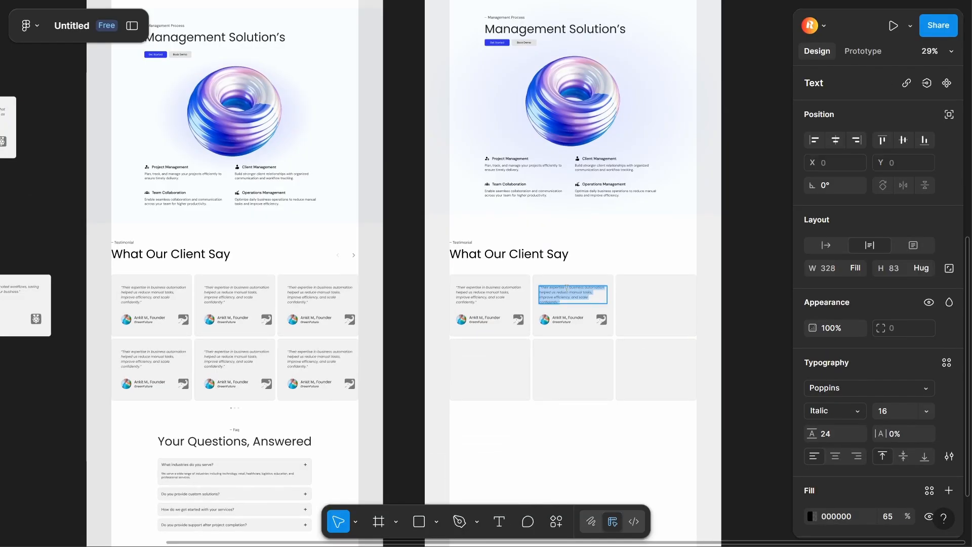
key("ctrl+v")
scroll(571, 308, "up", 5)
key("ctrl+z")
left_click(586, 327)
left_click(904, 313)
double_click(587, 259)
key("ctrl+v")
key("ctrl+z")
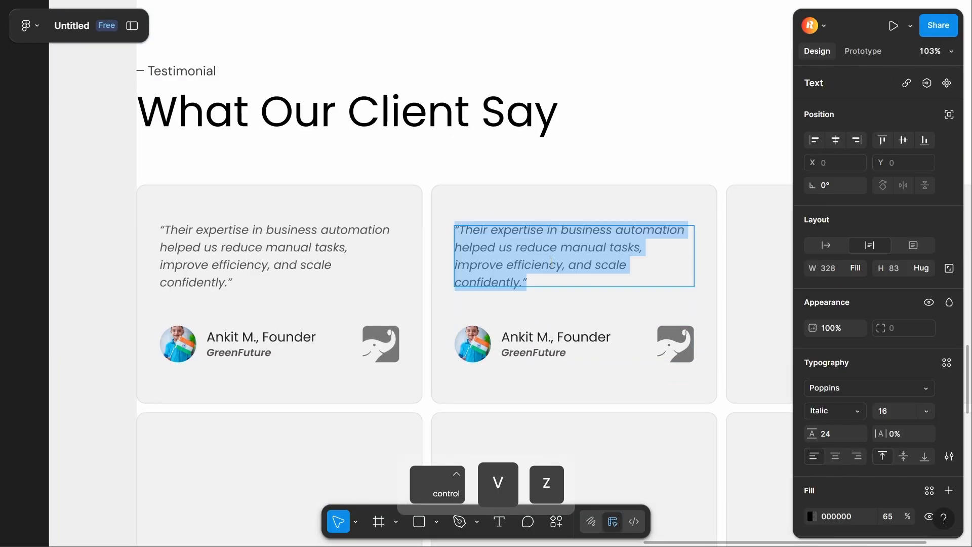
Step: Set the second card's quote text to a fixed height of 83
left_click(574, 305)
left_click(859, 314)
left_click(648, 315)
double_click(602, 274)
left_click(904, 268)
left_click(892, 251)
key("ctrl+v")
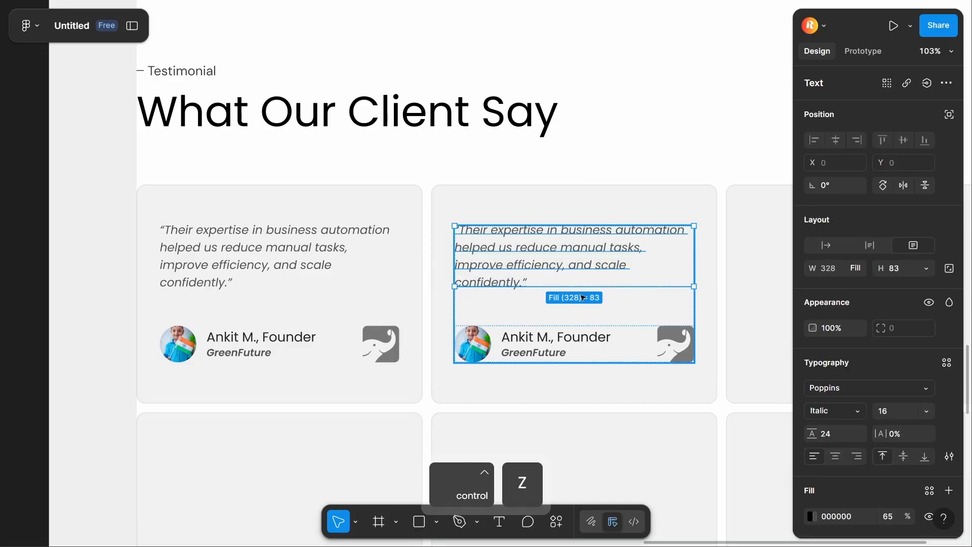
Step: Replace the second card's quote with the copied text, leaving out the sentence "Excellent post-launch support as well."
left_click(583, 303)
left_click(915, 315)
left_click(915, 317)
double_click(499, 255)
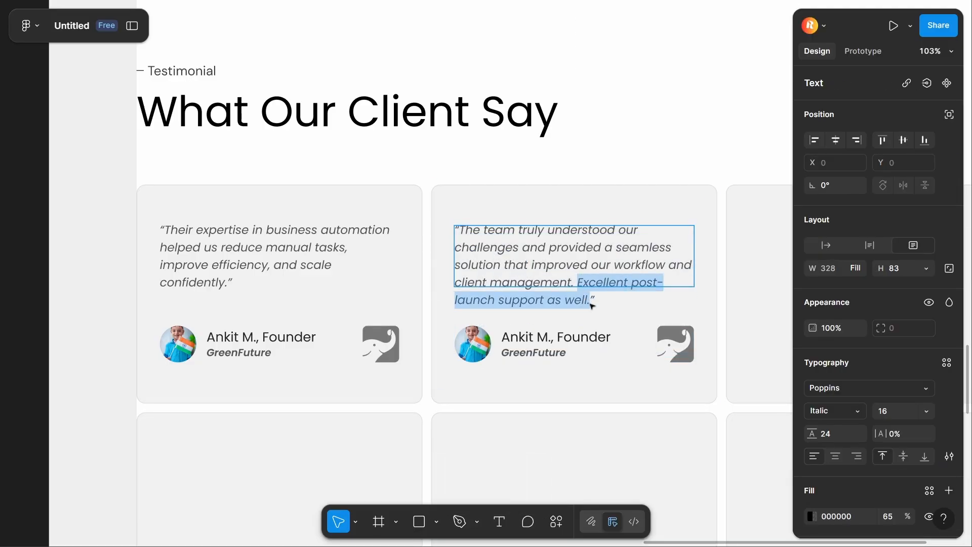
key("BackSpace")
Step: Replace the second card's client name and title with those copied from the spare TechNova testimonial card
scroll(544, 303, "down", 8)
scroll(132, 200, "up", 4)
double_click(135, 200)
key("ctrl+c")
double_click(577, 332)
key("ctrl+v")
Step: Replace the second card's company with TechNova, copied from the spare testimonial card
left_click(243, 255, "ctrl")
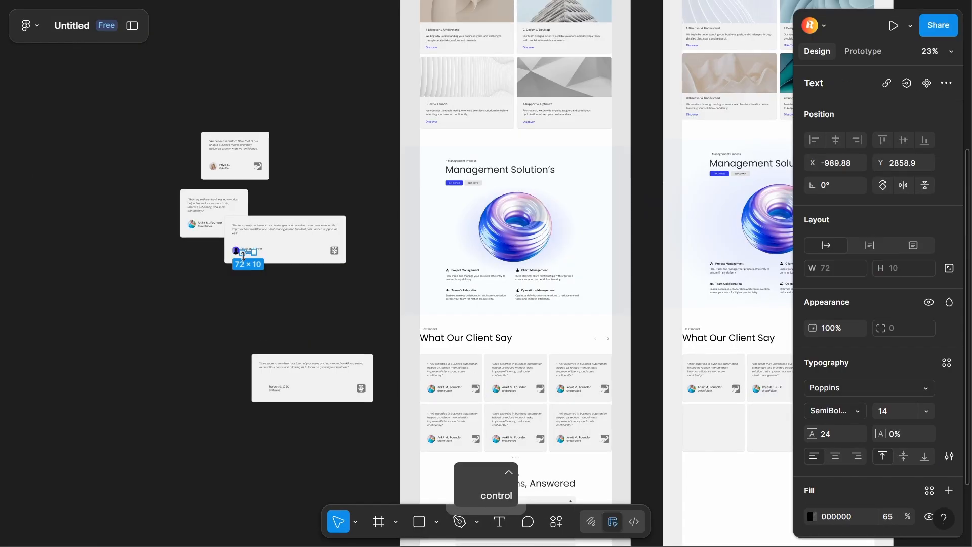
key("ctrl+c")
scroll(560, 338, "up", 7)
double_click(560, 338)
key("ctrl+v")
Step: Replace the second card's elephant logo with the spare testimonial card's logo, allowing clipboard access for the site
scroll(560, 338, "down", 6)
left_click(183, 208, "ctrl")
key("ctrl+c")
right_click(650, 348)
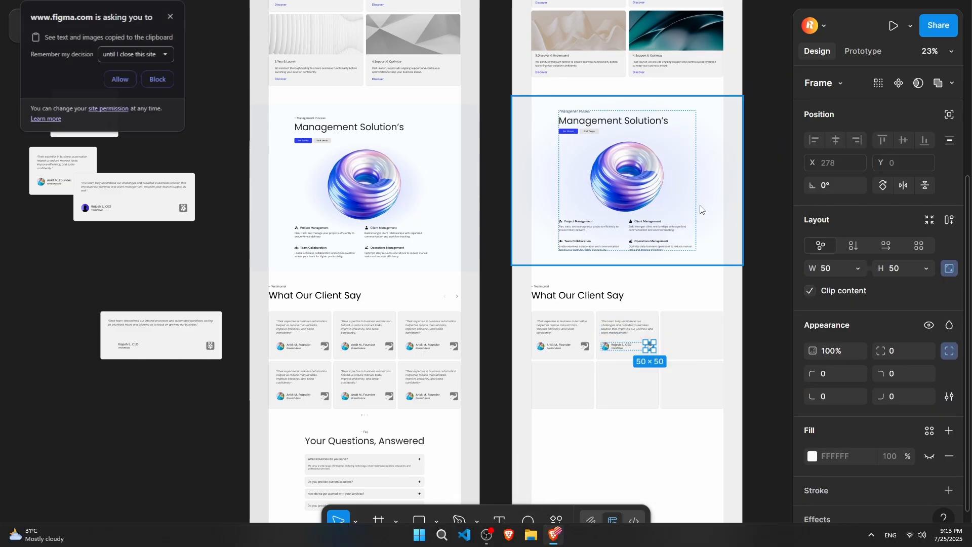
left_click(120, 79)
Step: Search Unsplash for "user" and fill the second card's round avatar with one of the photos
scroll(650, 353, "up", 8)
left_click(372, 327, "ctrl")
key("ctrl+alt+p")
left_click_drag(372, 327, 545, 321)
left_click(126, 89)
type("user")
key("Return")
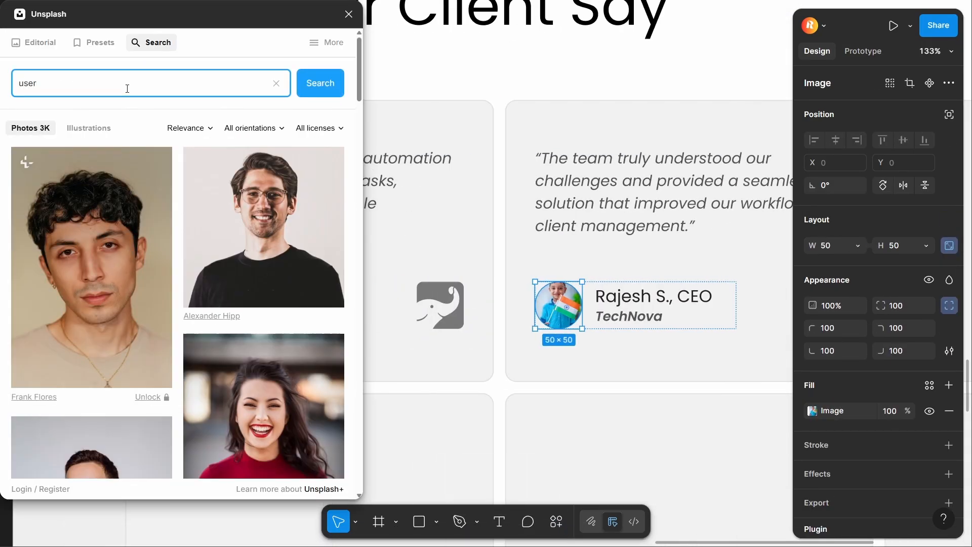
scroll(125, 156, "down", 10)
left_click(123, 157)
left_click(349, 14)
Step: Duplicate the TechNova testimonial card onto the third placeholder of the top row, and select the copy's avatar
scroll(298, 165, "down", 7)
left_click(405, 172, "ctrl")
left_click_drag(390, 204, 497, 204)
left_click(478, 204, "ctrl")
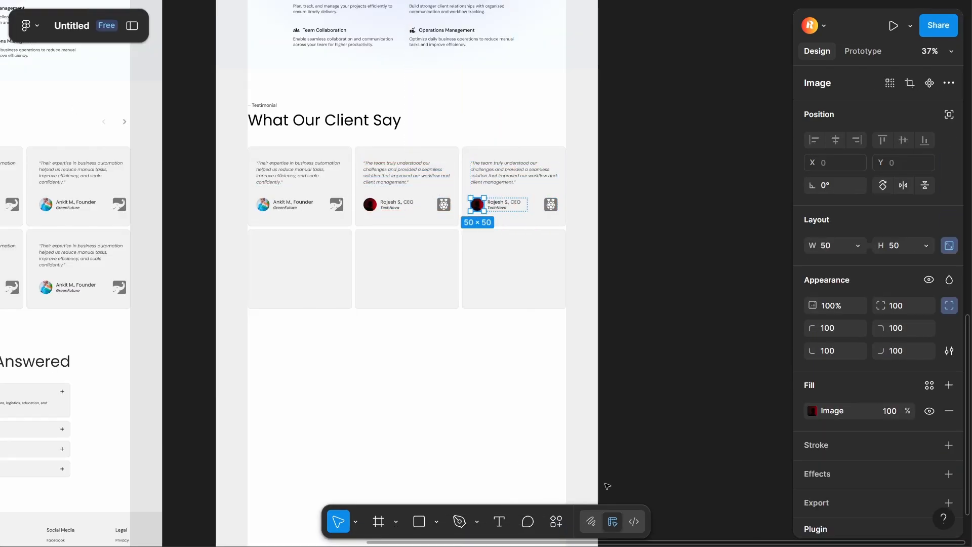
Step: Search Unsplash for "user" and fill the third testimonial card's round avatar with one of the photos
key("ctrl+alt+p")
left_click(96, 87)
type("user")
key("Return")
left_click(287, 300)
left_click(348, 14)
Step: Replace the third card's client name and company with the text copied from the spare testimonial card
scroll(421, 227, "down", 6)
double_click(33, 216)
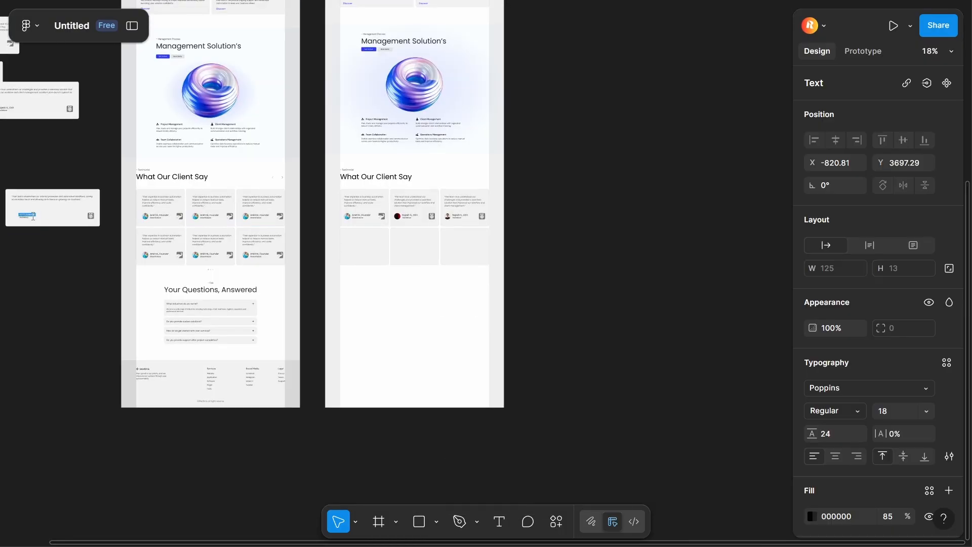
key("ctrl+c")
scroll(461, 221, "up", 5)
double_click(460, 205)
scroll(461, 206, "down", 7)
double_click(125, 205)
scroll(457, 209, "up", 7)
double_click(475, 212)
scroll(484, 208, "down", 7)
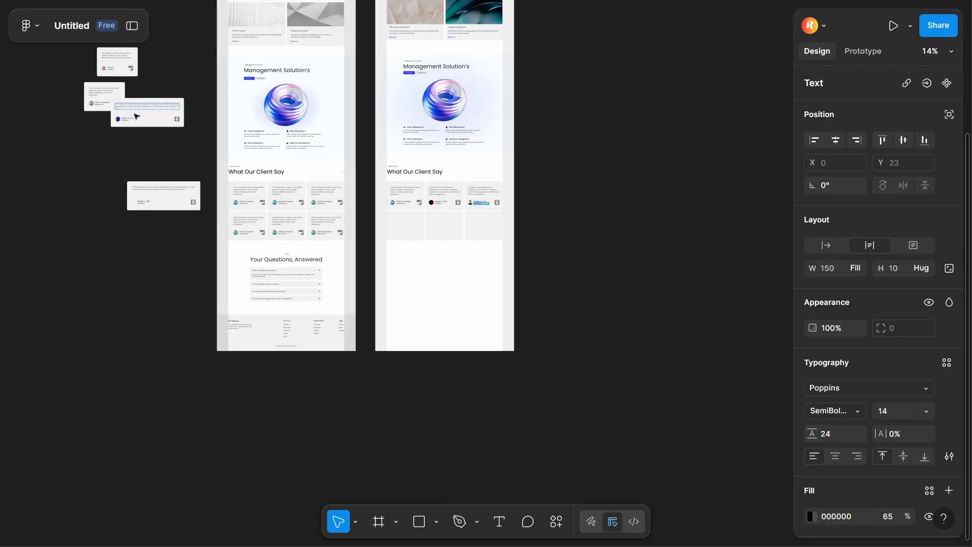
Step: Replace the third card's logo with a copied V logo and size it to 50 × 50
scroll(475, 152, "up", 8)
left_click(526, 135)
left_click(562, 135)
key("ctrl+c")
scroll(531, 213, "down", 8)
right_click(527, 262, "ctrl")
left_click(603, 104)
left_click(536, 266)
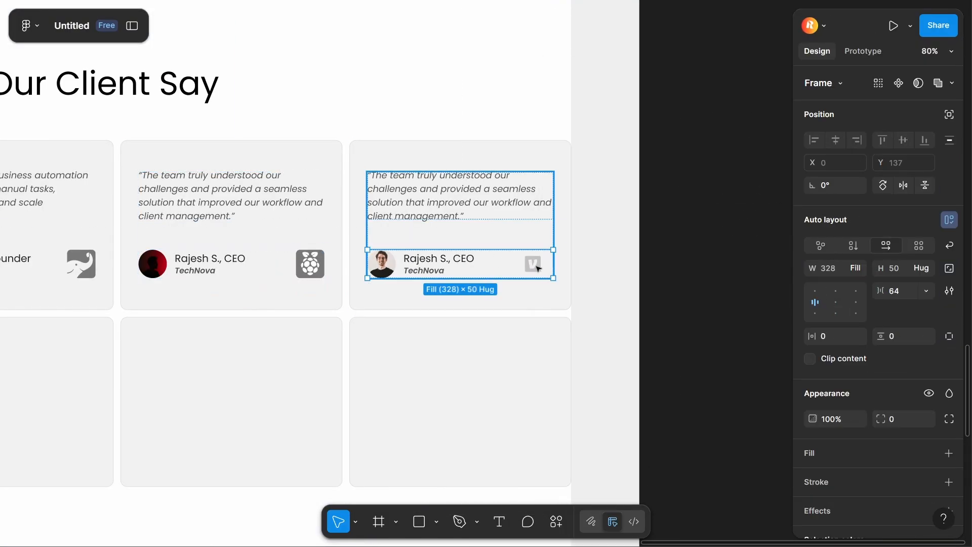
double_click(536, 266)
left_click(901, 269)
type("50")
left_click(710, 299)
Step: Recolour the third card's V logo with the grey #787878 sampled from the second card's logo
scroll(710, 299, "down", 2)
left_click(583, 273, "ctrl")
left_click(812, 336)
left_click(642, 389)
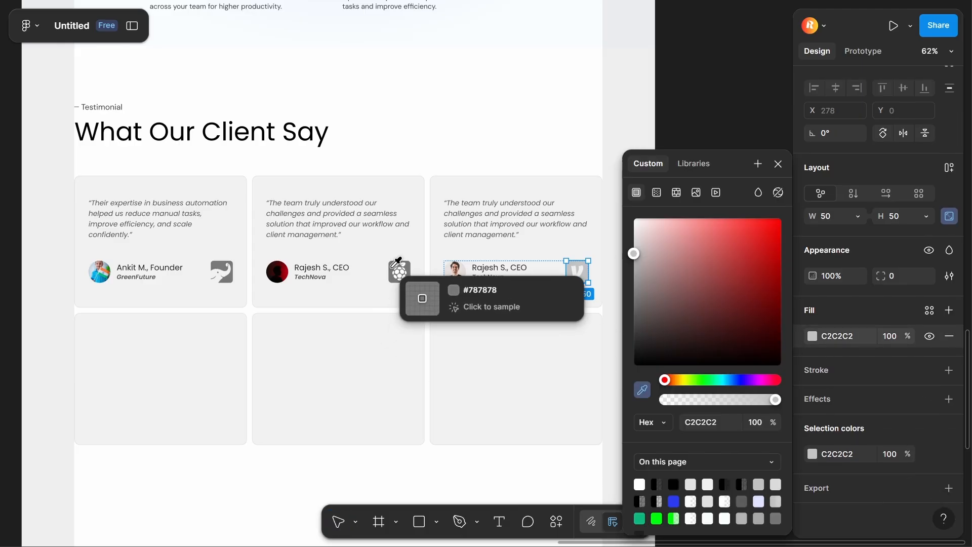
left_click(392, 267)
key("Escape")
Step: Duplicate the three top-row testimonials into the bottom placeholders and reorder the copies as V logo, GreenFuture elephant logo, raspberry logo
double_click(183, 238)
left_click_drag(182, 238, 186, 378)
left_click_drag(353, 233, 349, 364)
left_click_drag(521, 233, 517, 386)
left_click(167, 370, "shift")
left_click_drag(161, 379, 338, 378)
left_click(324, 369)
left_click(516, 370, "shift")
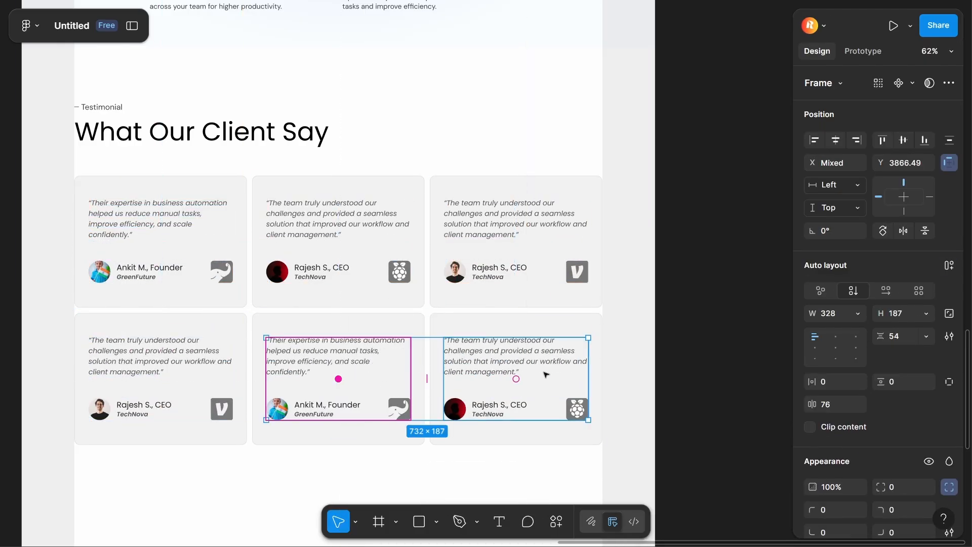
Step: Search Unsplash for "user" and fill the first bottom-row card's avatar with the photo of a man in a cap
left_click(99, 409, "ctrl")
left_click(557, 522)
left_click(358, 328)
left_click(67, 83)
type("us")
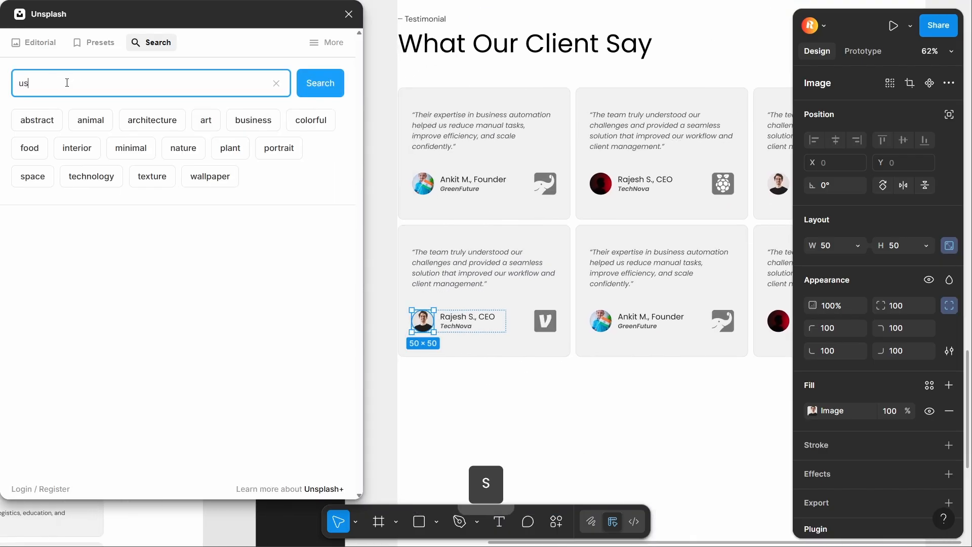
type("er")
key("Return")
scroll(93, 253, "down", 10)
key("ctrl+z")
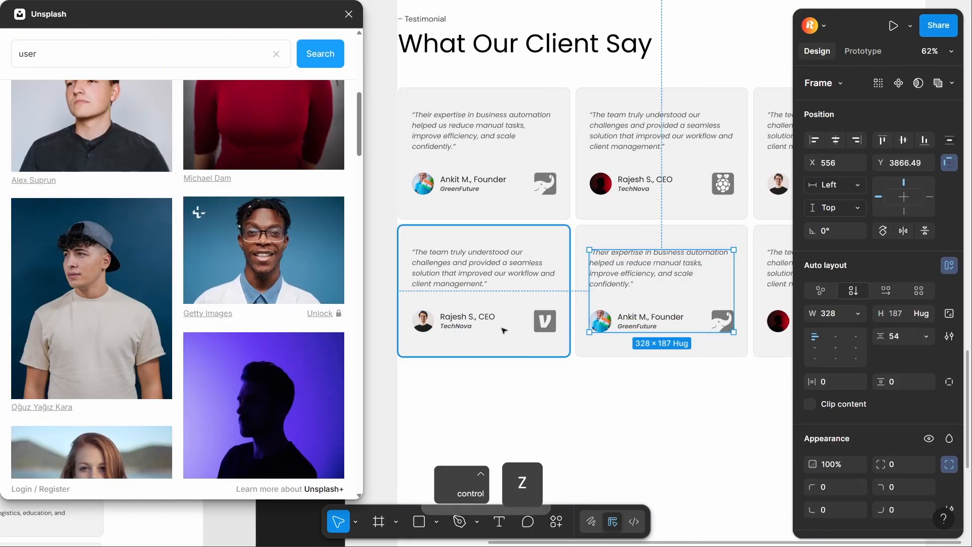
left_click(423, 321, "ctrl")
left_click(91, 298)
Step: Fill the avatars of the second and third bottom-row cards with two other portrait photos from the search
left_click(613, 323, "ctrl")
left_click(601, 321, "ctrl")
left_click(258, 390)
left_click(783, 324, "ctrl")
Step: Paste the three pagination dots below the testimonial cards and wrap them in an auto layout
scroll(235, 260, "down", 5)
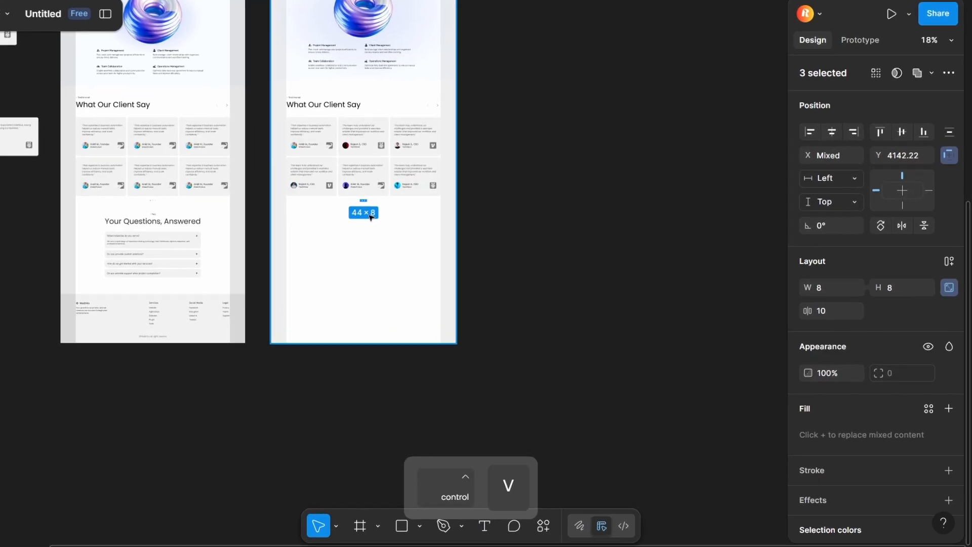
scroll(321, 193, "up", 5)
left_click(340, 172)
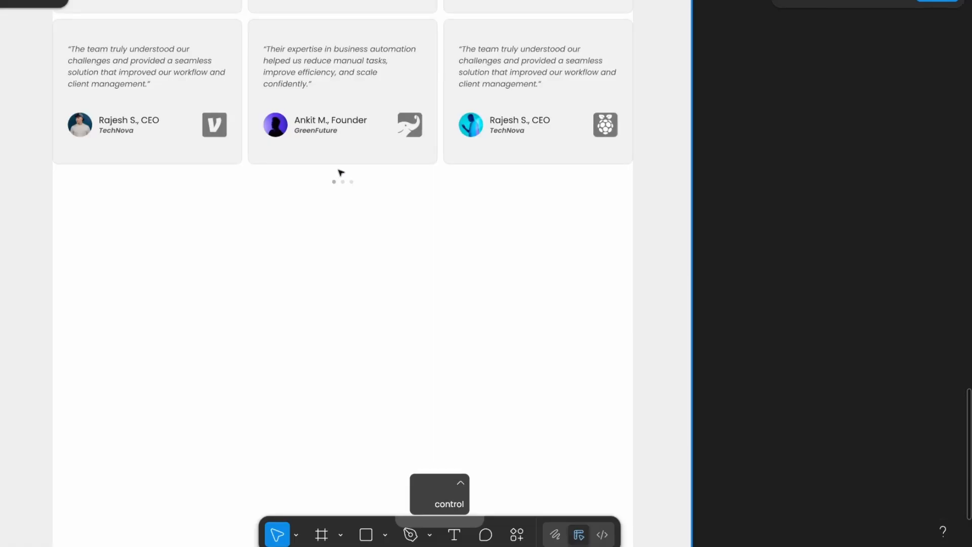
scroll(343, 210, "up", 5)
left_click(329, 204)
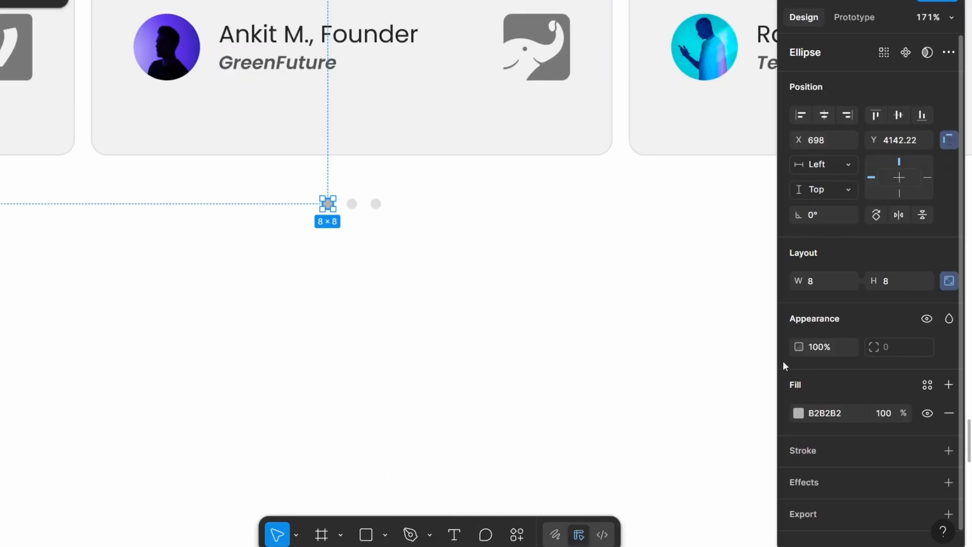
left_click(352, 204, "shift")
left_click(376, 204, "shift")
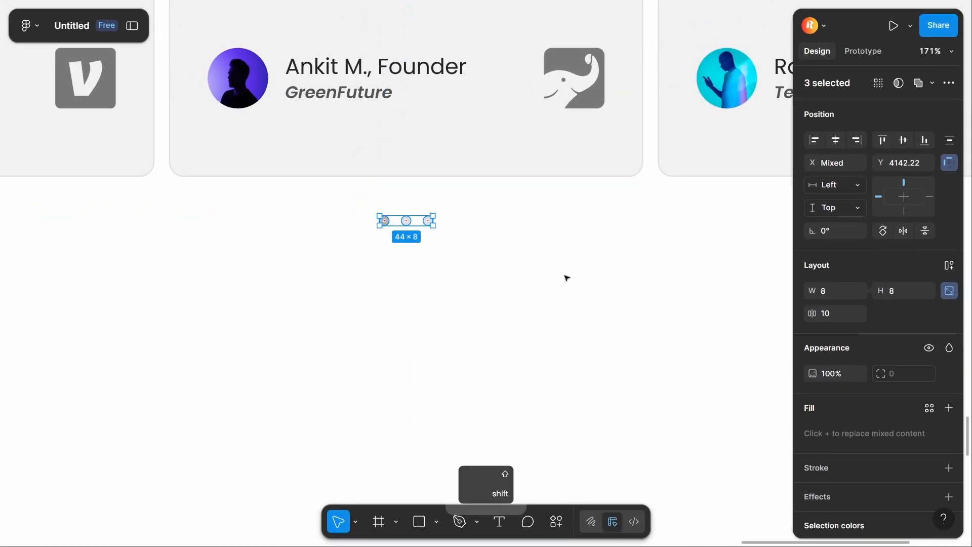
key("shift+a")
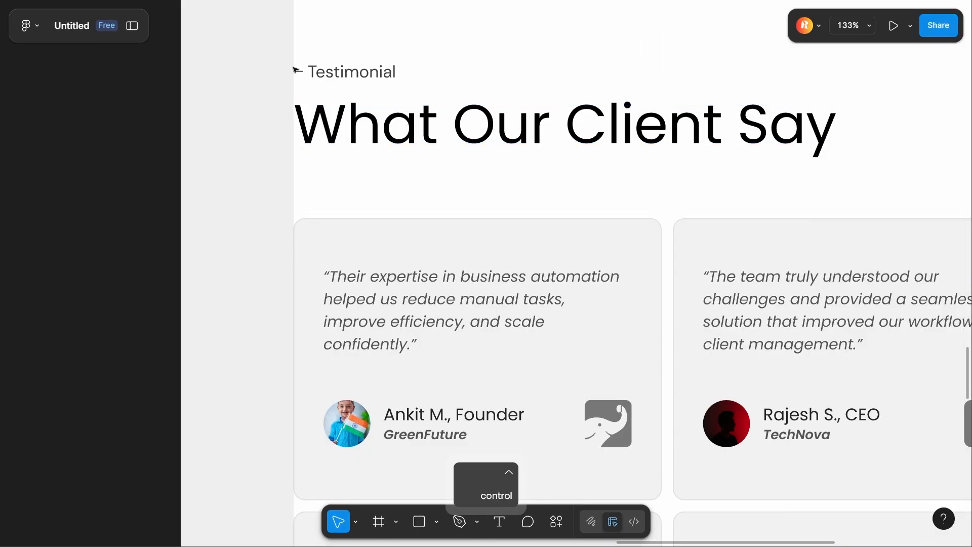
Step: Wrap the dash and Testimonial label in an auto layout, and stack it with the What Our Client Say heading
left_click(297, 71)
left_click(340, 76, "shift")
key("shift+a")
left_click(341, 121, "shift")
key("shift+a")
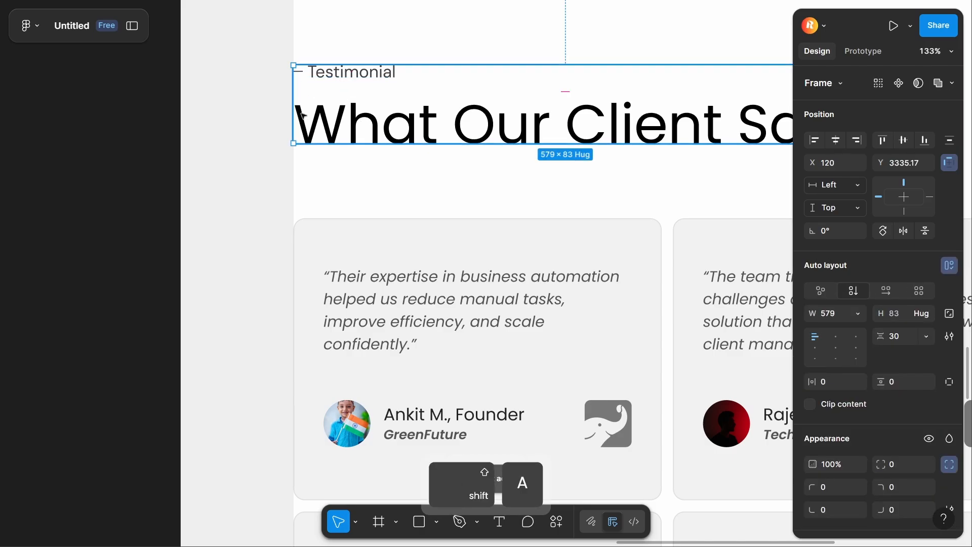
Step: Wrap the two navigation arrows in an auto layout and combine them with the testimonial heading in one header row
scroll(304, 113, "down", 5)
left_click(600, 116)
key("shift+a")
left_click(374, 114, "shift")
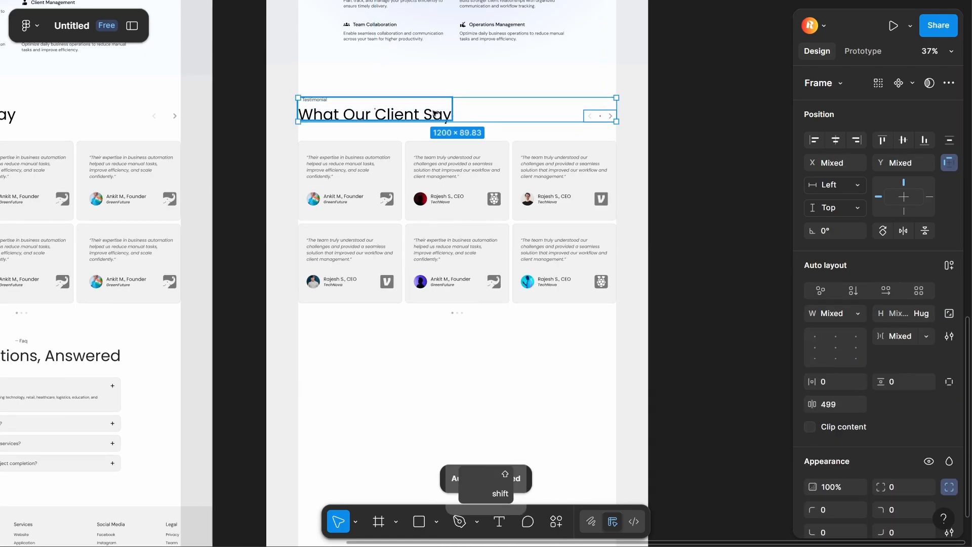
key("shift+a")
Step: Nest the testimonial header row, card grid and pagination dots in one vertical auto layout
left_click(473, 159, "shift")
left_click_drag(424, 308, 404, 308)
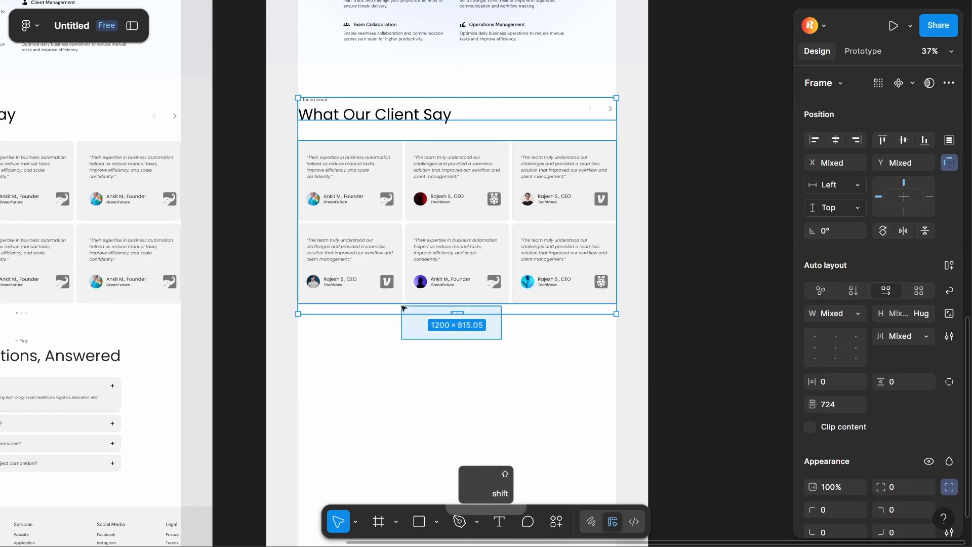
scroll(461, 313, "up", 7)
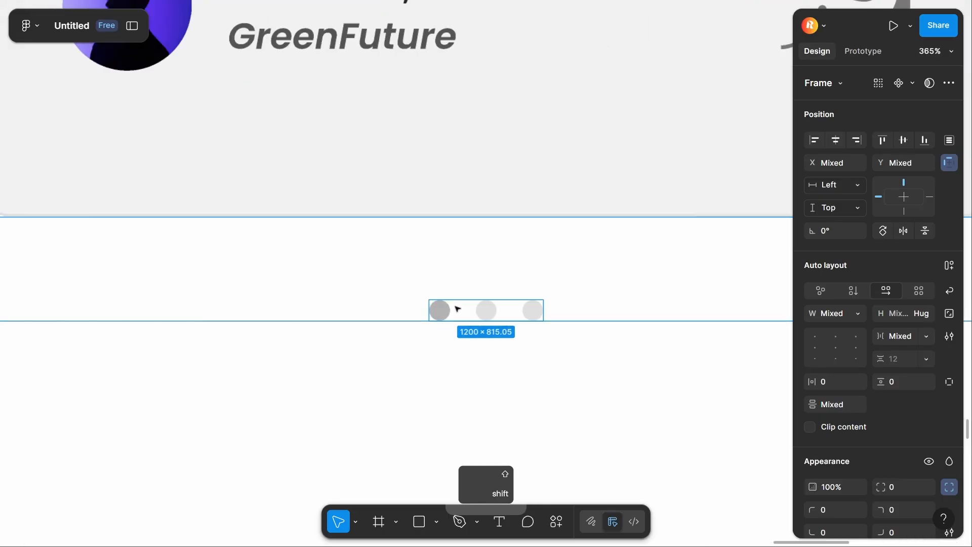
left_click(457, 310, "shift")
scroll(460, 307, "down", 7)
key("shift+a")
scroll(458, 309, "up", 7)
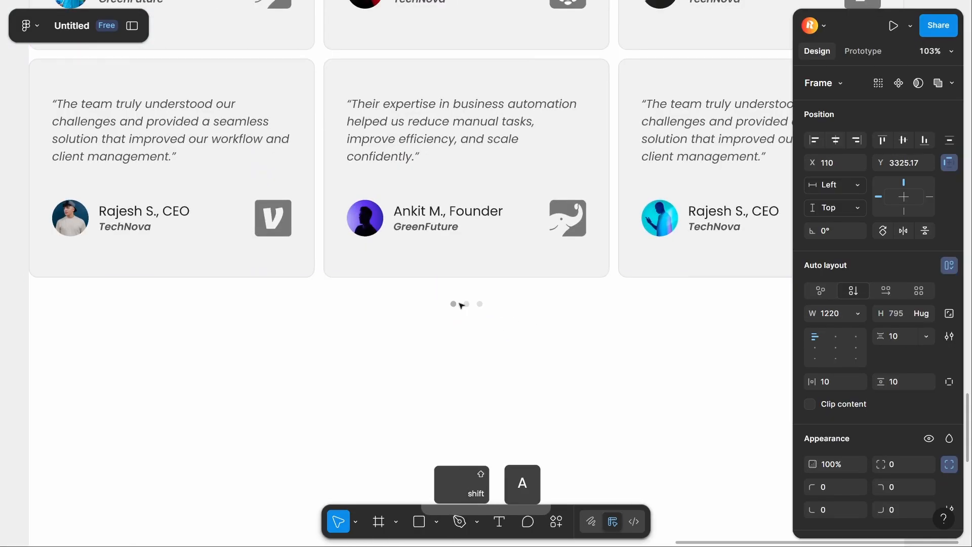
left_click(458, 305, "shift")
scroll(457, 305, "down", 7)
key("shift+a")
scroll(458, 305, "up", 2)
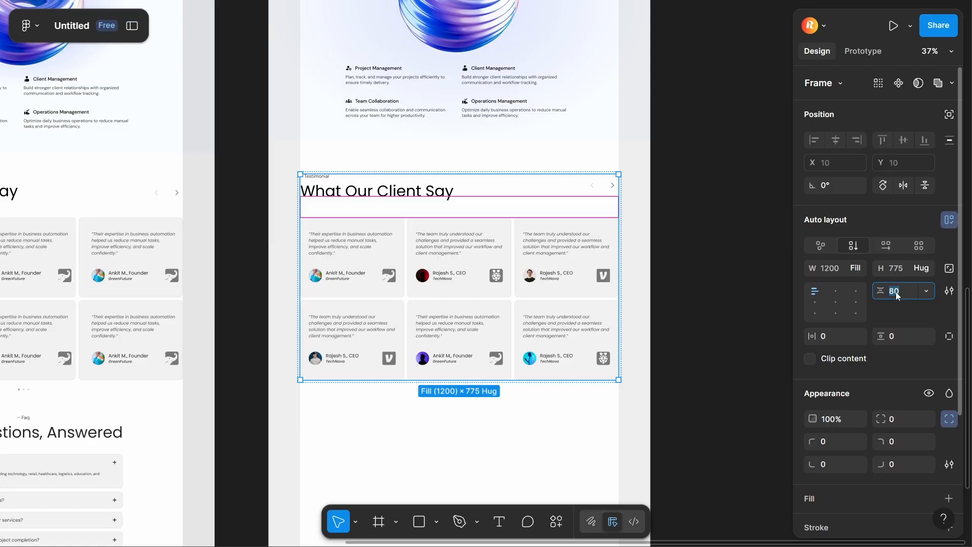
Step: Paste the Faq label and Your Questions, Answered heading below the testimonial section of Desktop - 2
scroll(497, 302, "down", 3)
left_click(497, 301)
key("ctrl+v")
scroll(476, 279, "up", 3)
Step: Duplicate a bottom-row testimonial card onto the empty canvas and move its contents out, leaving a blank card
left_click(480, 196)
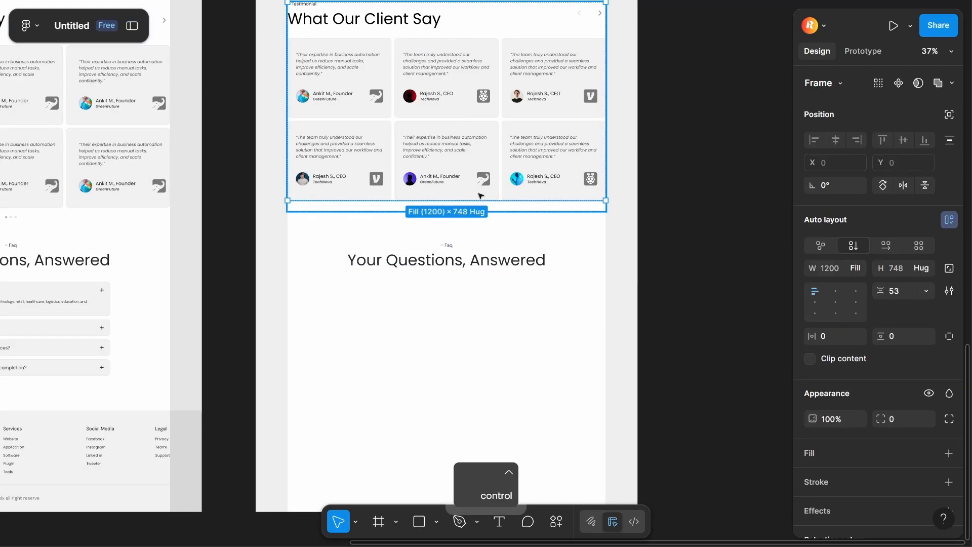
left_click(482, 191, "ctrl")
left_click_drag(484, 185, 780, 207)
left_click(708, 308)
left_click_drag(707, 309, 705, 314)
left_click_drag(714, 210, 966, 139)
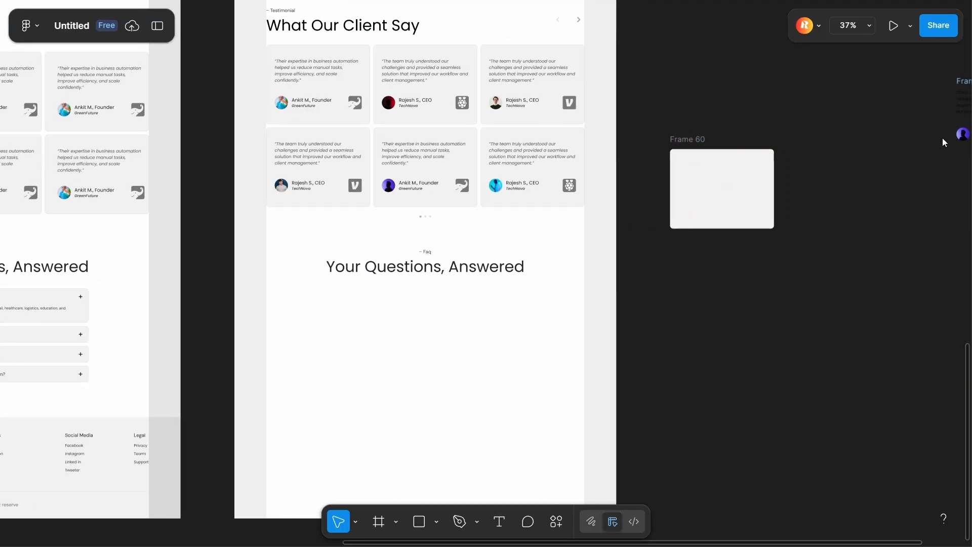
Step: Place the blank card centred under the Your Questions, Answered heading and set its size to 748 × 130
left_click(676, 139)
scroll(673, 136, "down", 3)
left_click(384, 211, "ctrl")
left_click(697, 158)
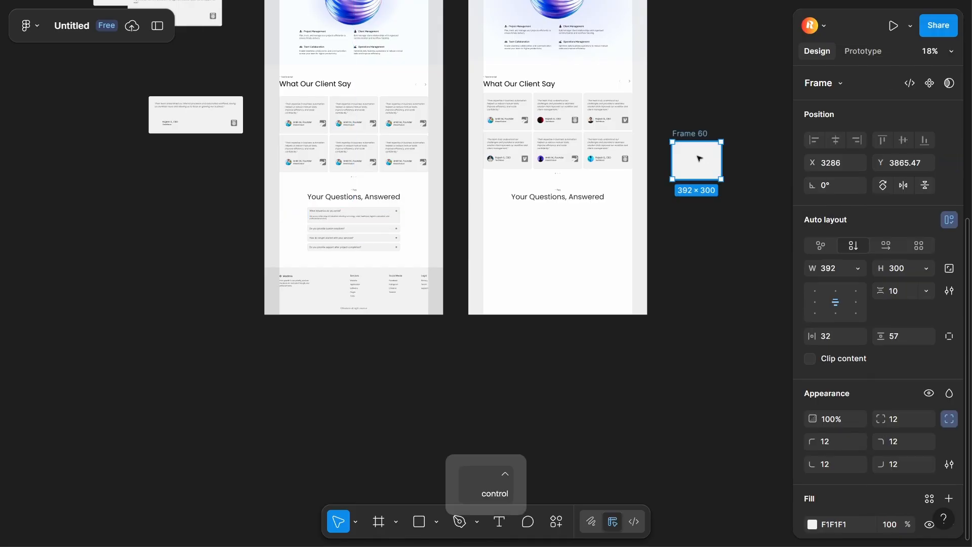
scroll(696, 158, "up", 3)
left_click_drag(697, 158, 375, 311)
left_click(833, 314)
type("748")
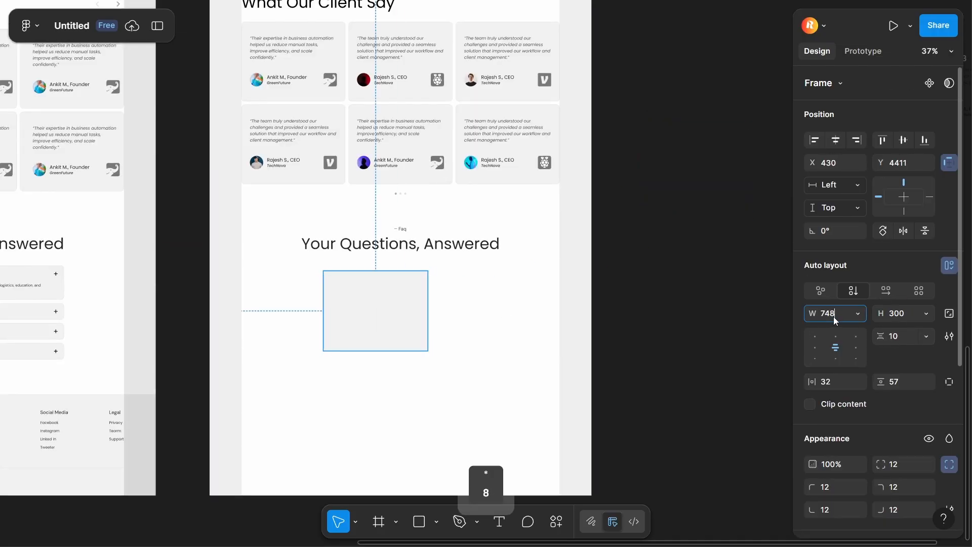
left_click(900, 309)
type("130")
key("Return")
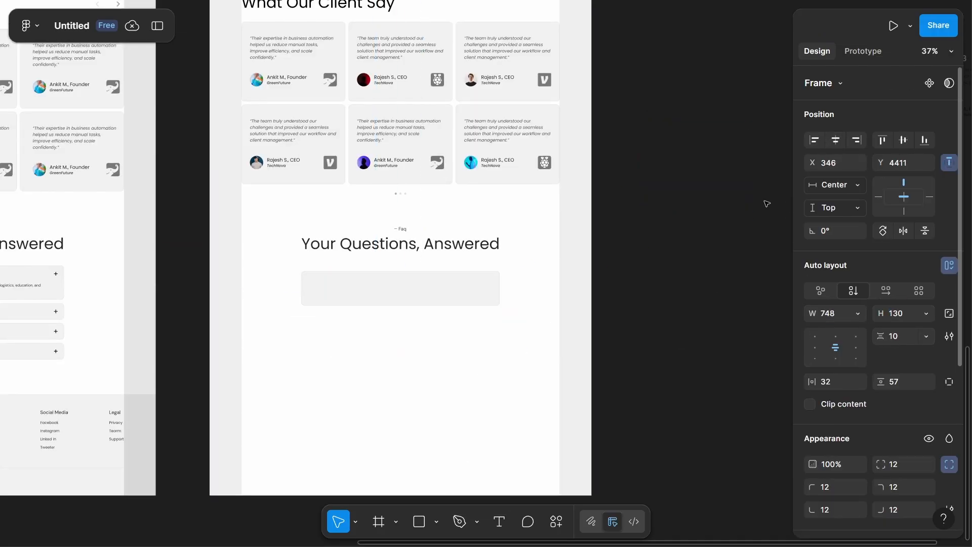
Step: Paste the original's first FAQ question, answer and plus icon over the blank card, and move the card up to frame them
left_click(684, 251)
scroll(331, 204, "down", 3)
left_click(332, 204, "ctrl")
key("ctrl+v")
scroll(336, 238, "up", 7)
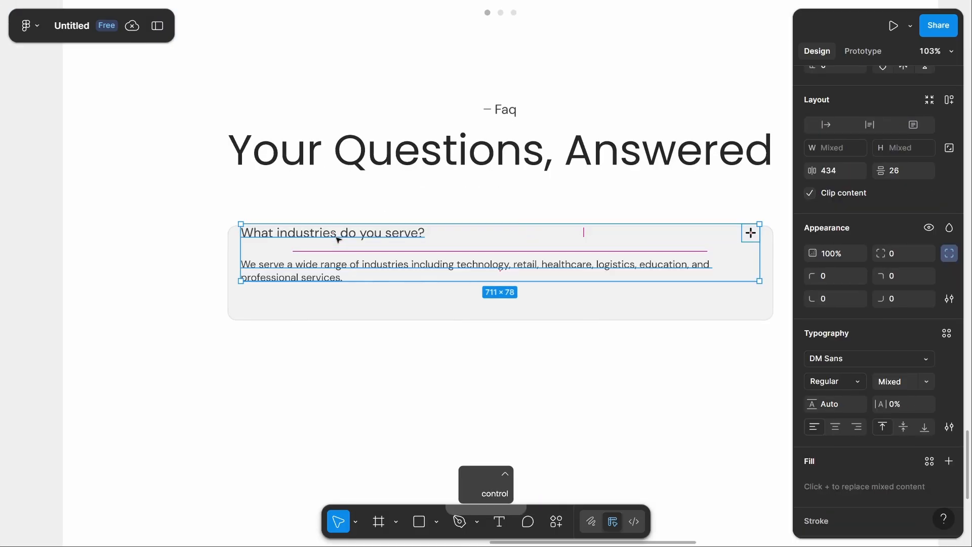
left_click(395, 313)
left_click_drag(455, 239, 453, 221)
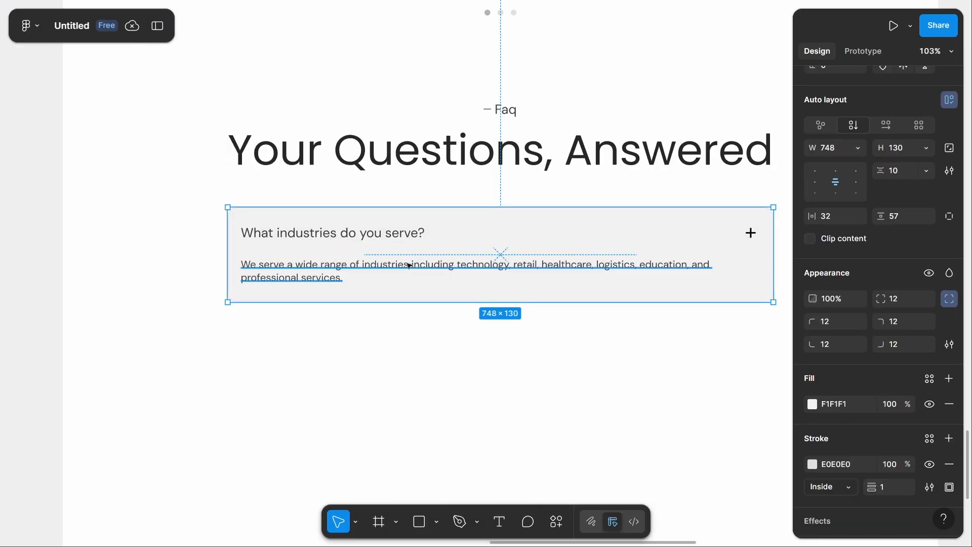
Step: Wrap the question "What industries do you serve?" and its plus icon in one auto layout row
left_click(407, 264)
left_click(385, 234, "shift")
left_click(410, 236)
left_click(742, 228, "shift")
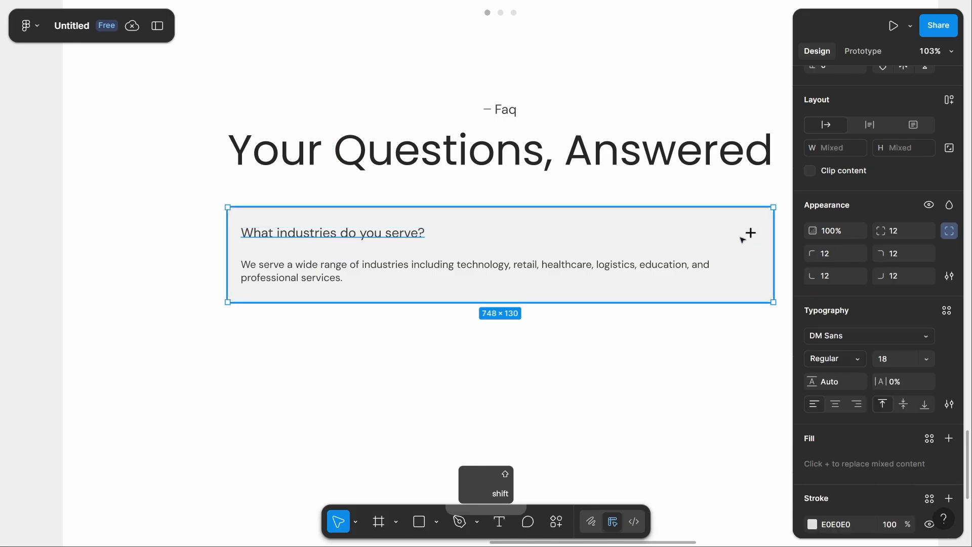
left_click(750, 234, "shift")
key("shift+a")
Step: Nest the question row and answer in a vertical auto layout inside the FAQ card, and centre the card's contents
left_click(315, 213)
key("shift+a")
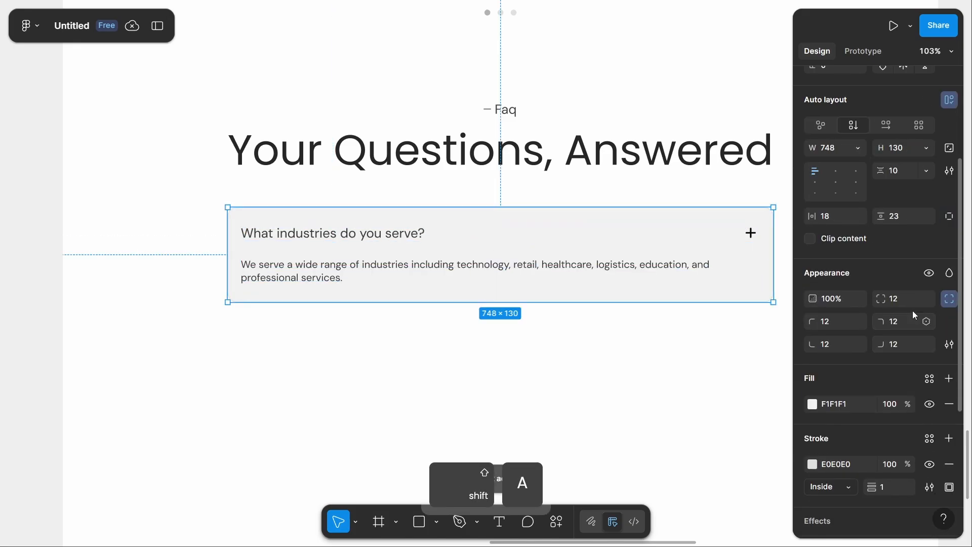
left_click(835, 185)
scroll(468, 302, "down", 5)
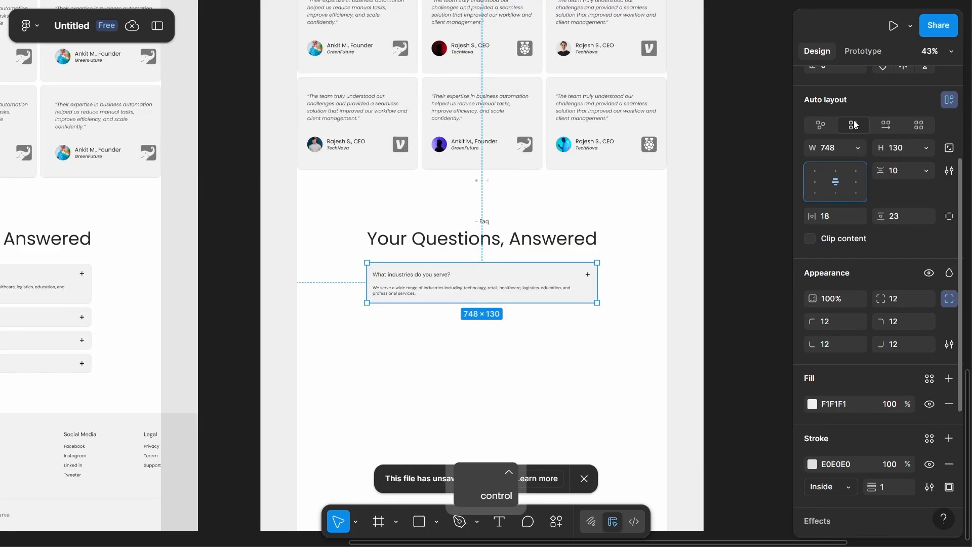
scroll(843, 172, "up", 3)
left_click(714, 285)
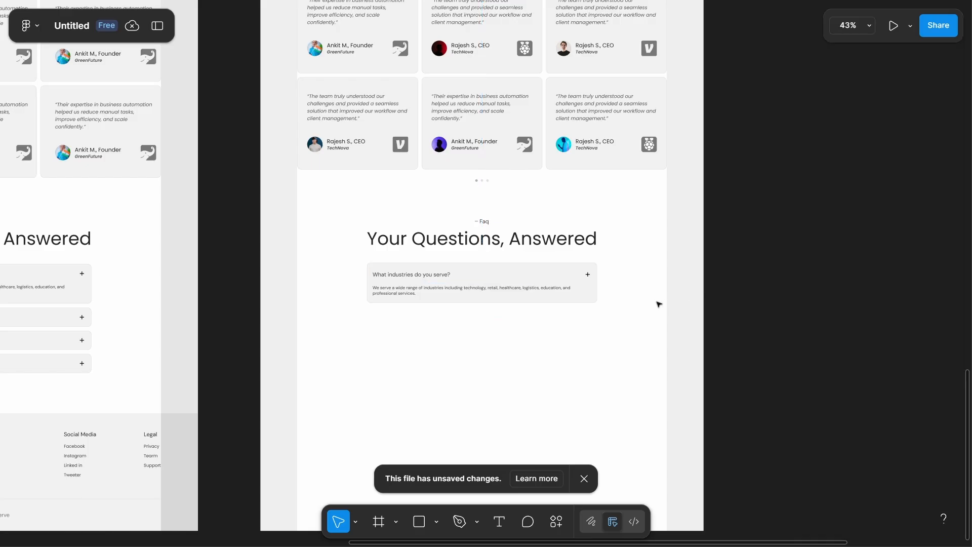
Step: Duplicate the FAQ card about 30 px below the original
scroll(659, 301, "down", 2)
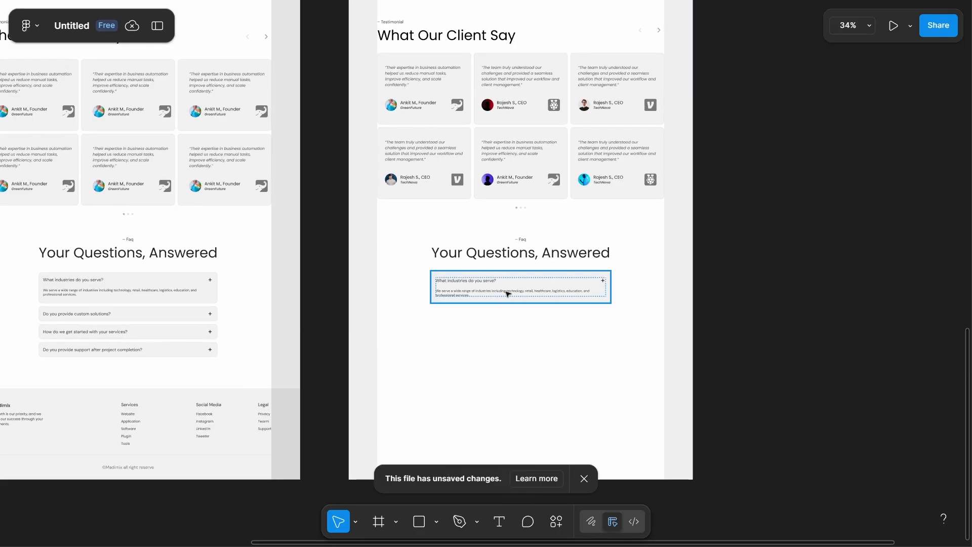
left_click(508, 294)
scroll(520, 289, "up", 2)
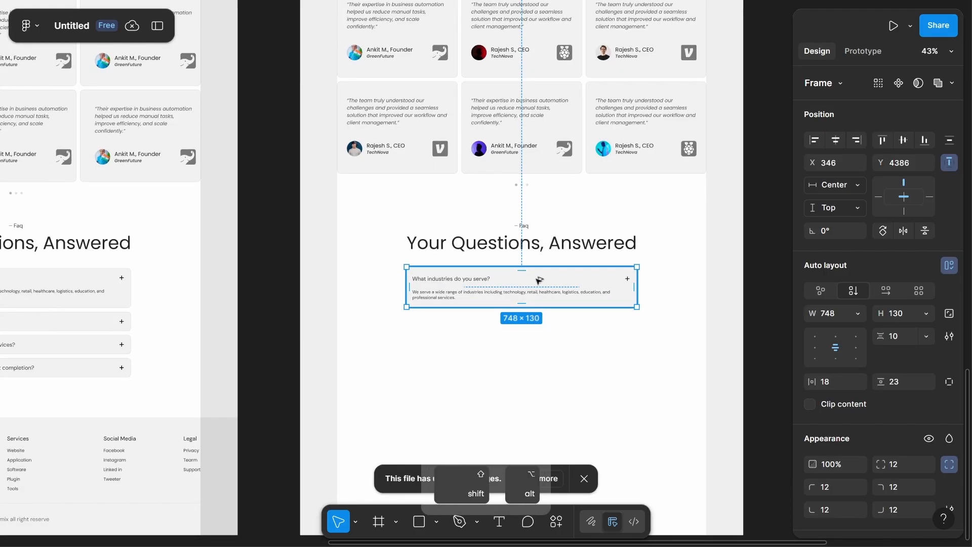
left_click_drag(533, 316, 530, 327)
scroll(484, 339, "up", 5)
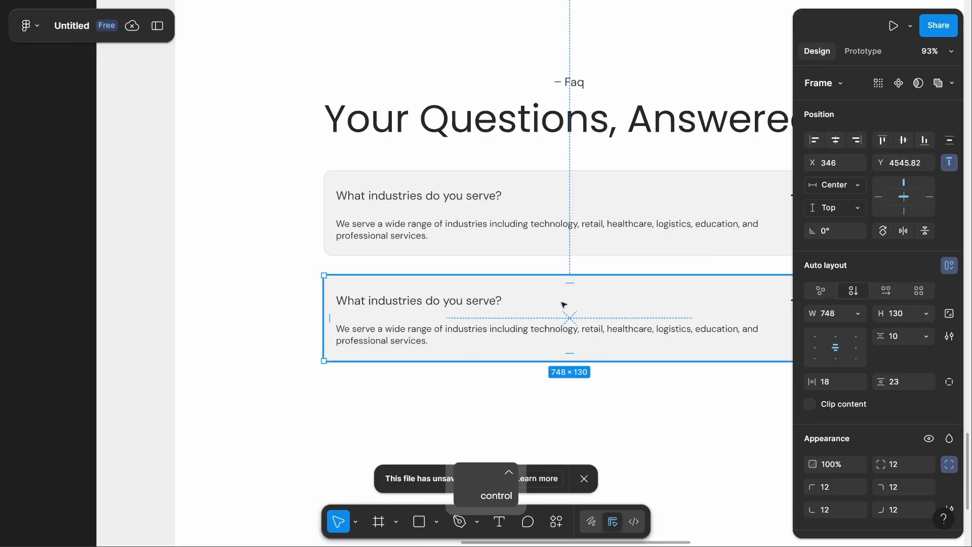
Step: Set the duplicated FAQ card's height to hug its contents and delete its answer text
left_click(926, 314)
left_click(915, 329)
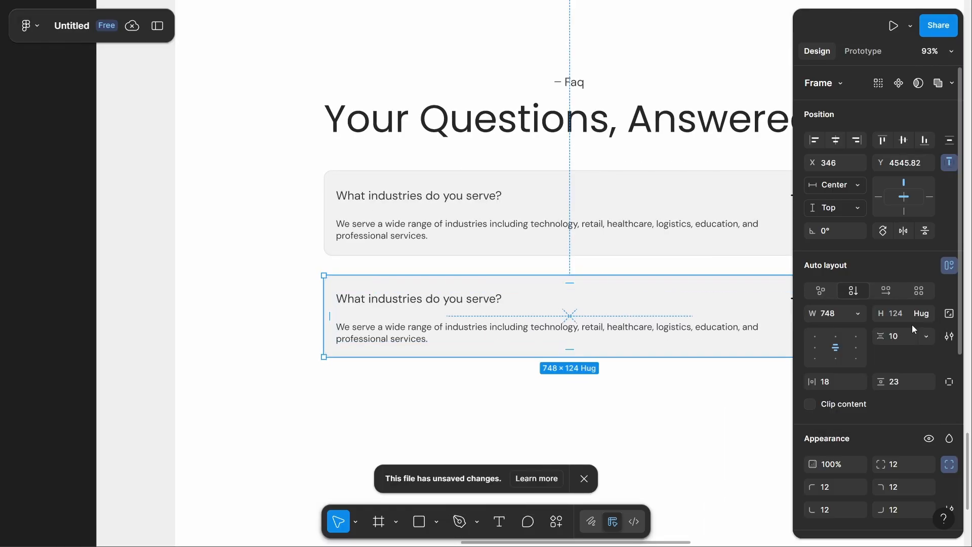
left_click(530, 336)
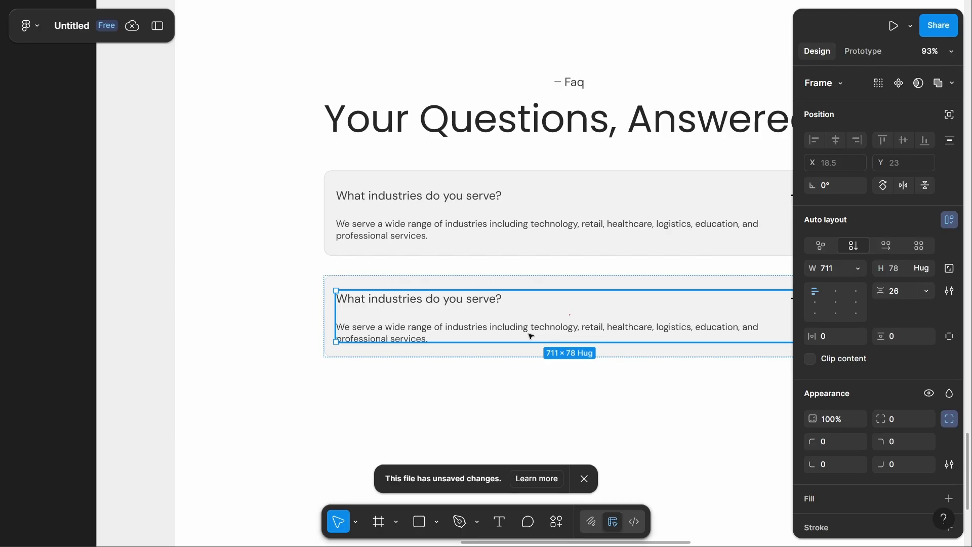
left_click(531, 336)
key("BackSpace")
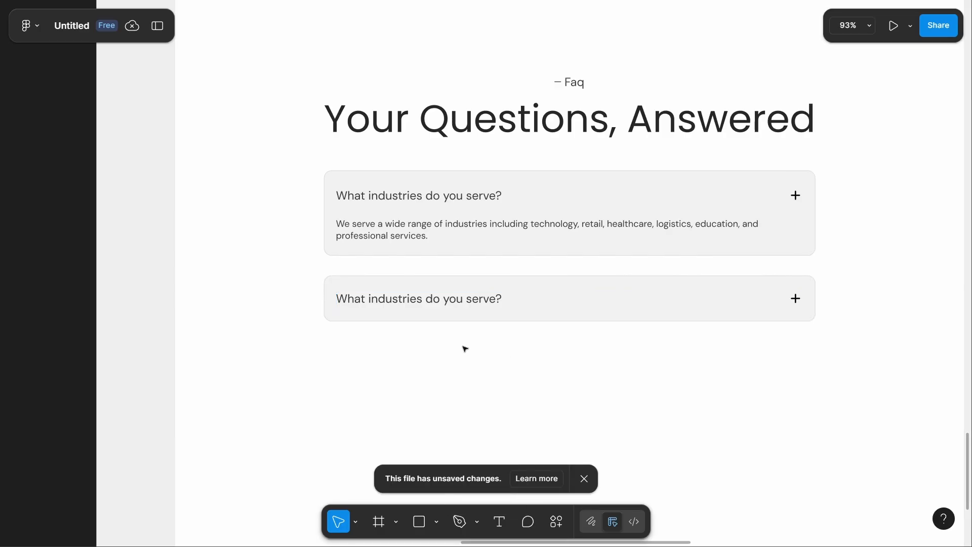
Step: Set the first FAQ card's vertical padding to 20 and its height to hug its contents
left_click(576, 314)
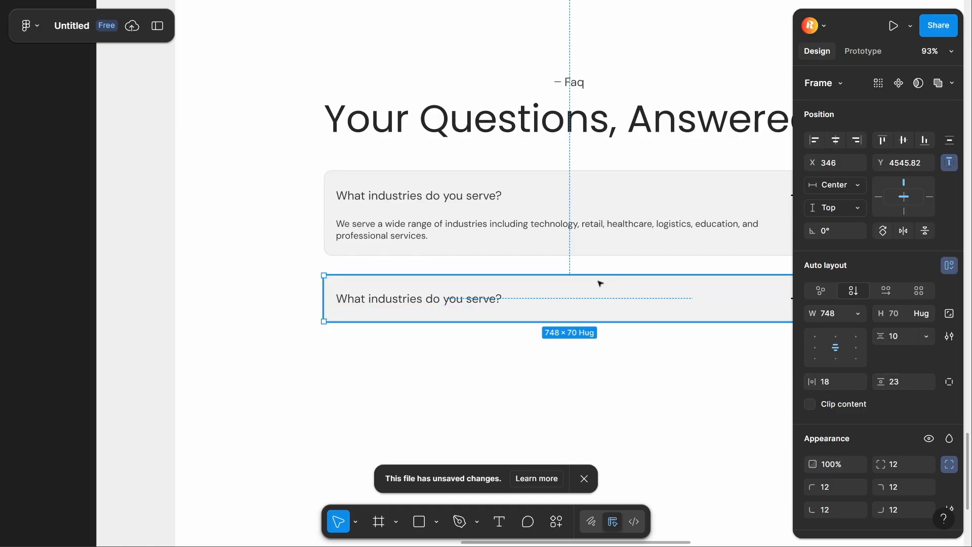
left_click(602, 236)
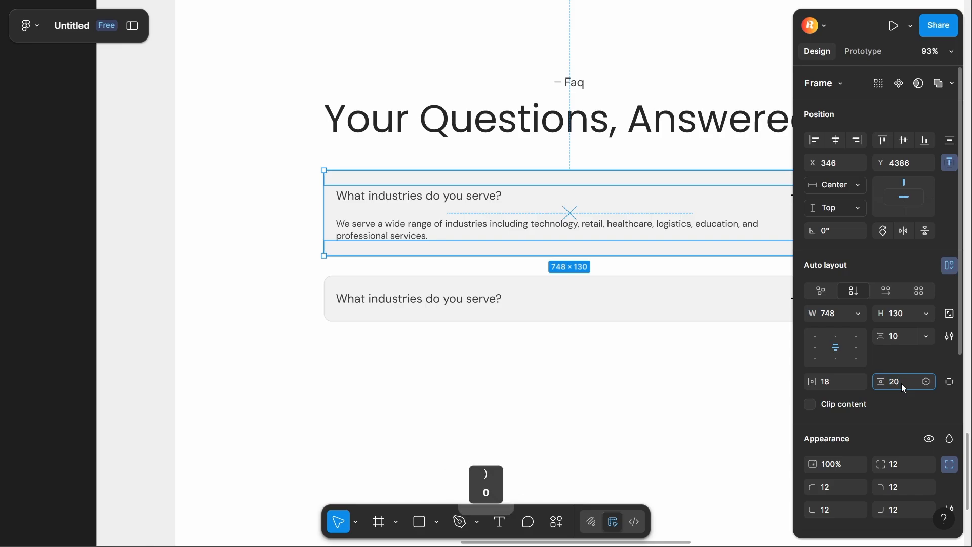
key("Return")
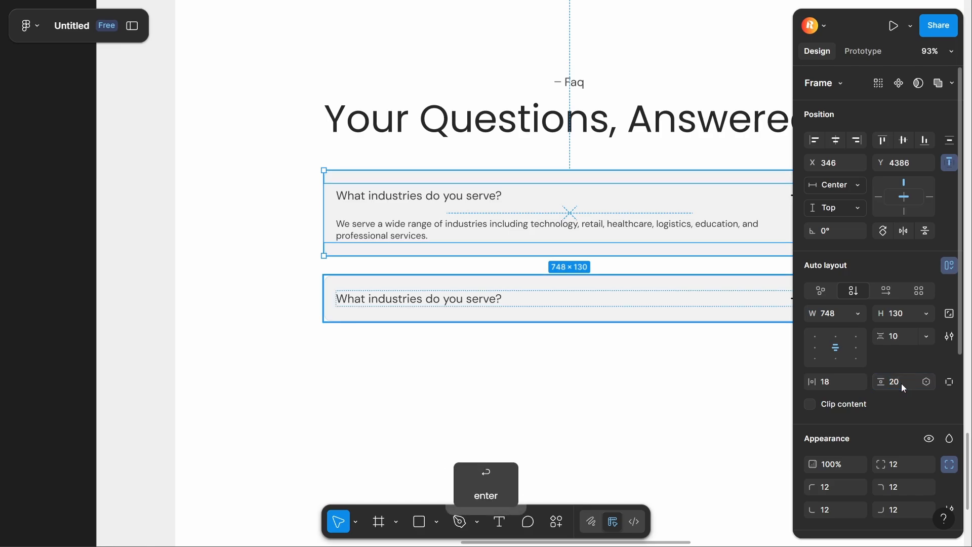
left_click(927, 315)
left_click(923, 330)
left_click(700, 398)
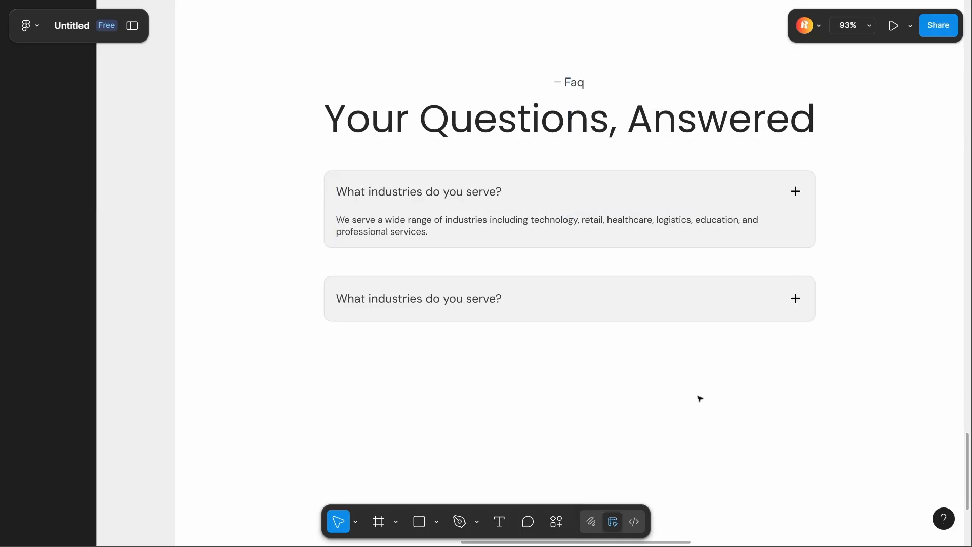
left_click(546, 235)
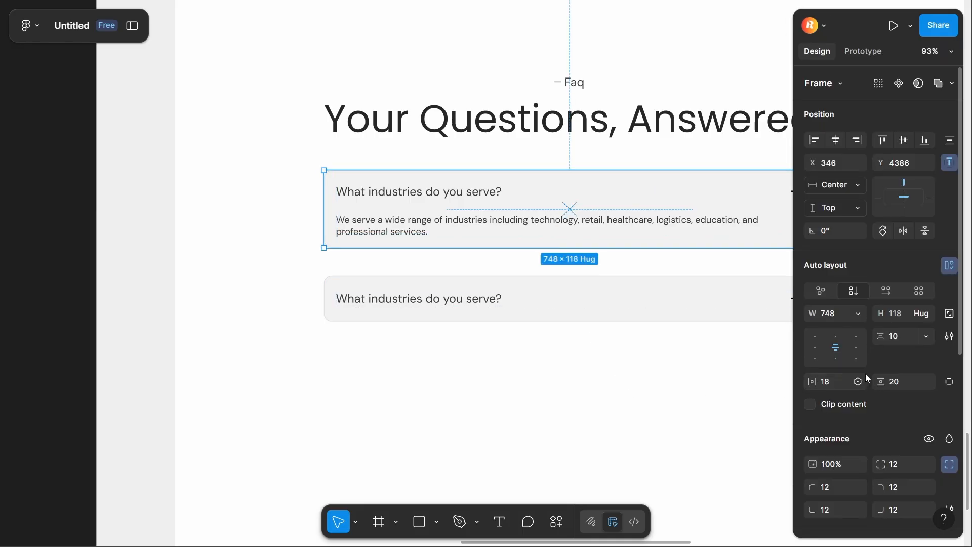
left_click(886, 338)
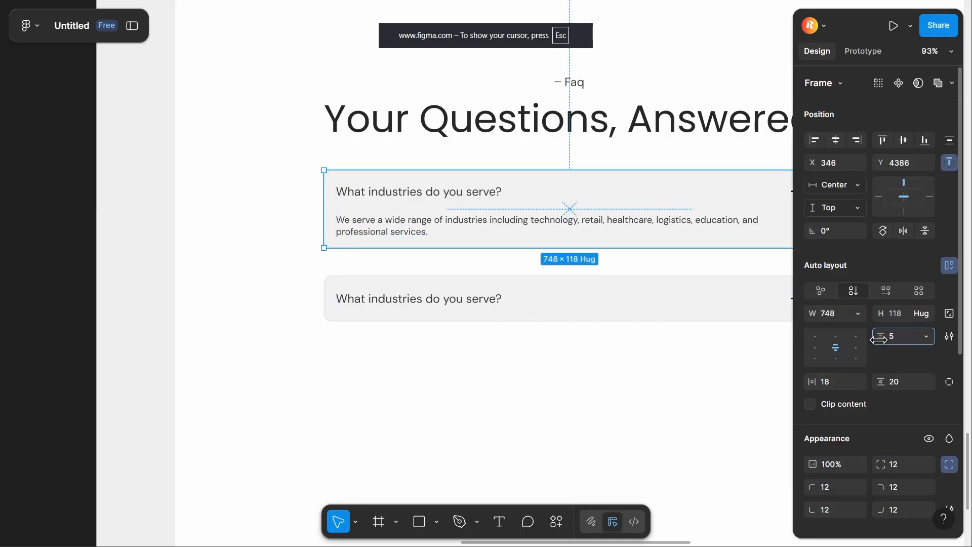
key("ctrl+z")
key("ctrl+z")
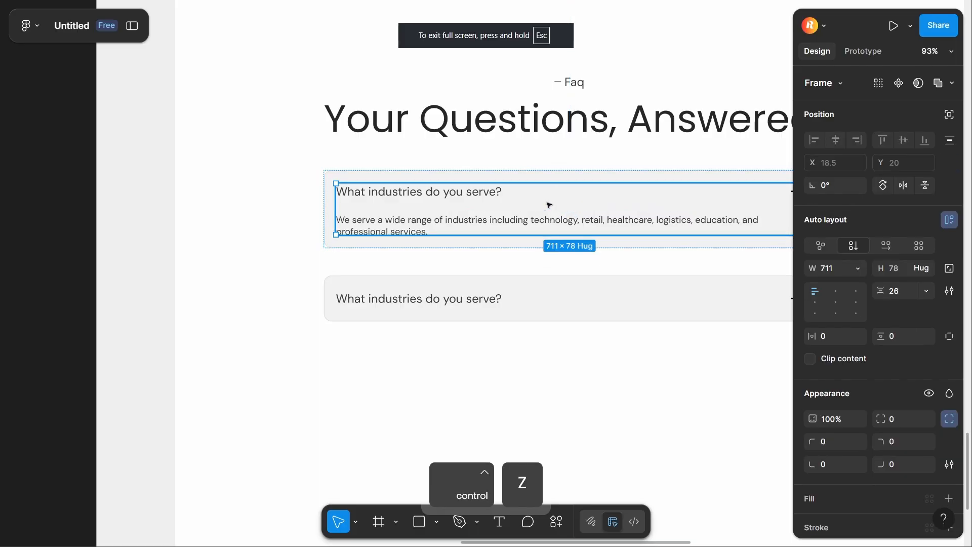
Step: Set the gap between the question row and the answer in the first FAQ card to 20
left_click_drag(882, 291, 877, 293)
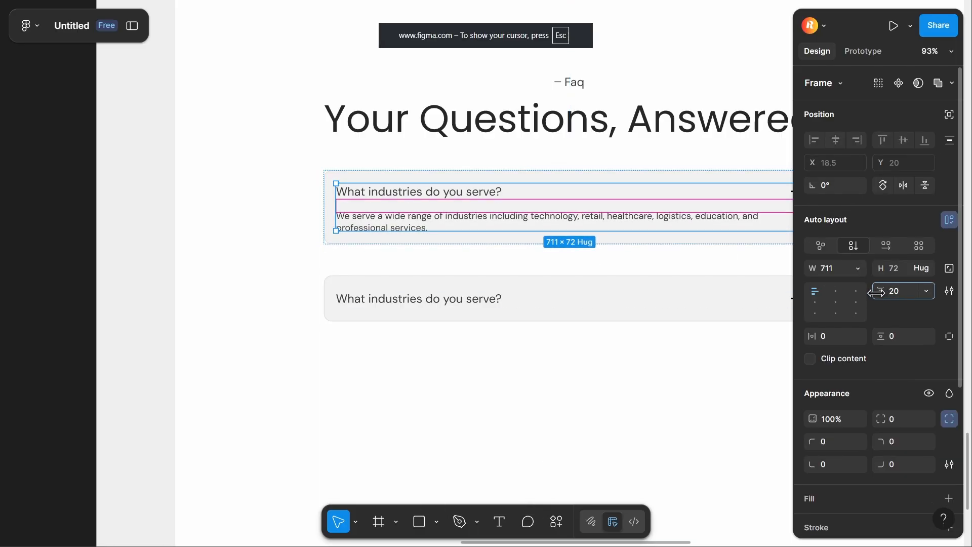
left_click(785, 354)
left_click(514, 284)
left_click(502, 235)
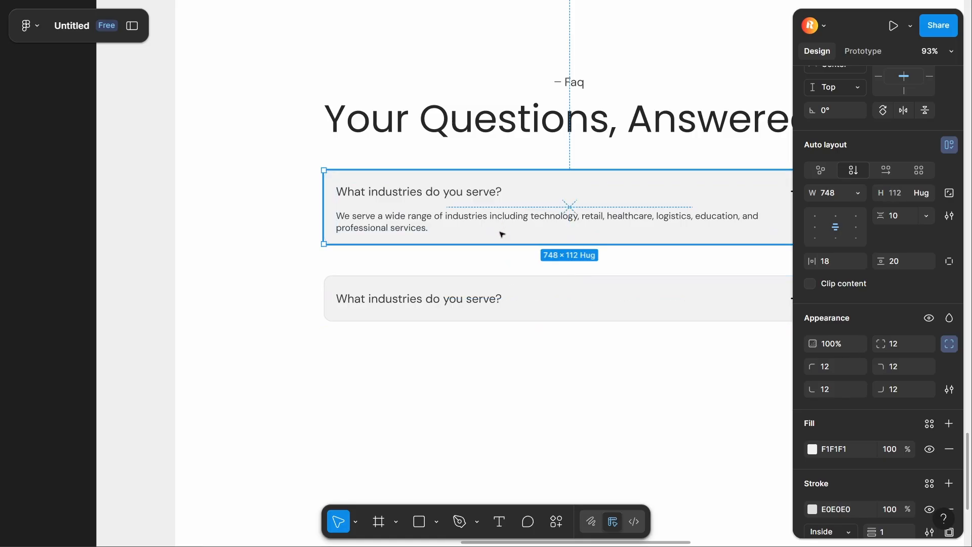
Step: Set the vertical padding of the collapsed FAQ card to 20
left_click(551, 294)
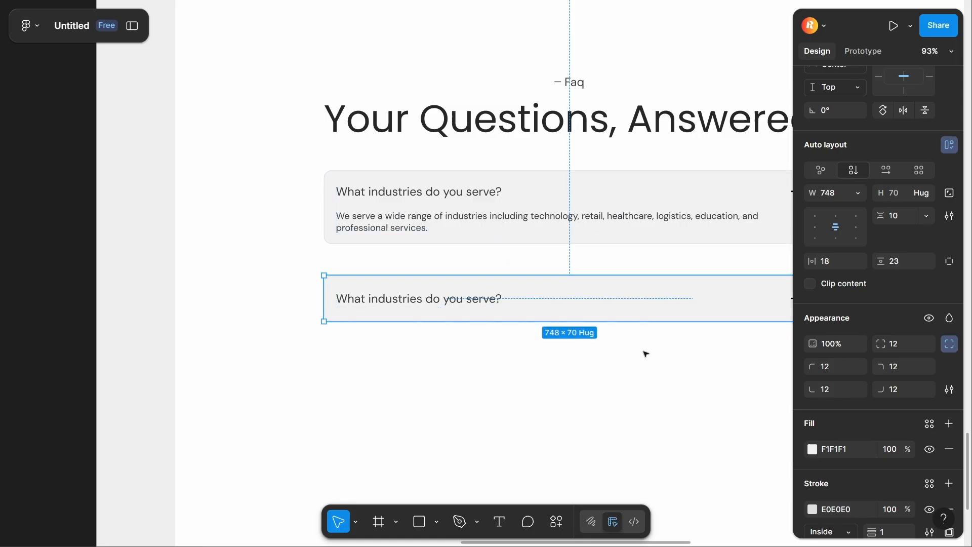
left_click(900, 262)
type("20")
key("Return")
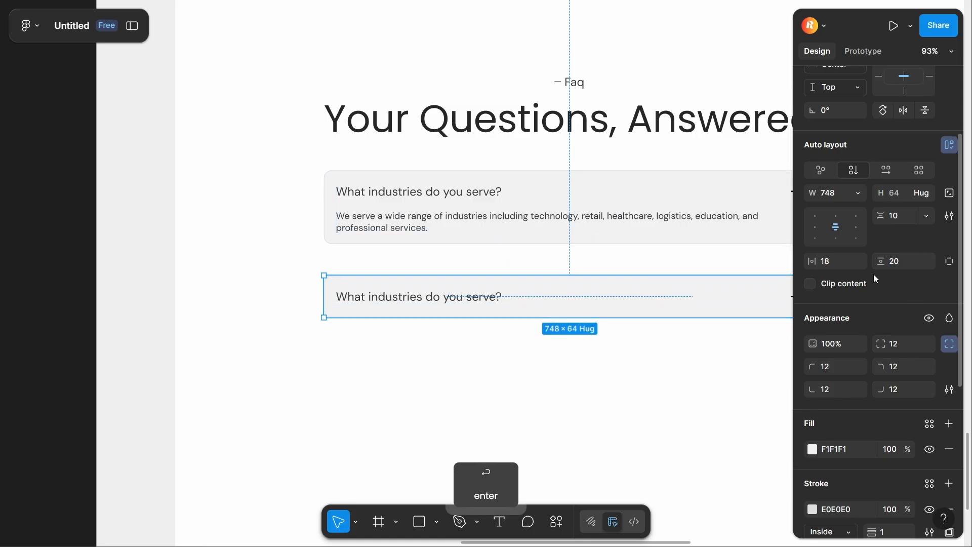
left_click(399, 333)
scroll(400, 334, "down", 3)
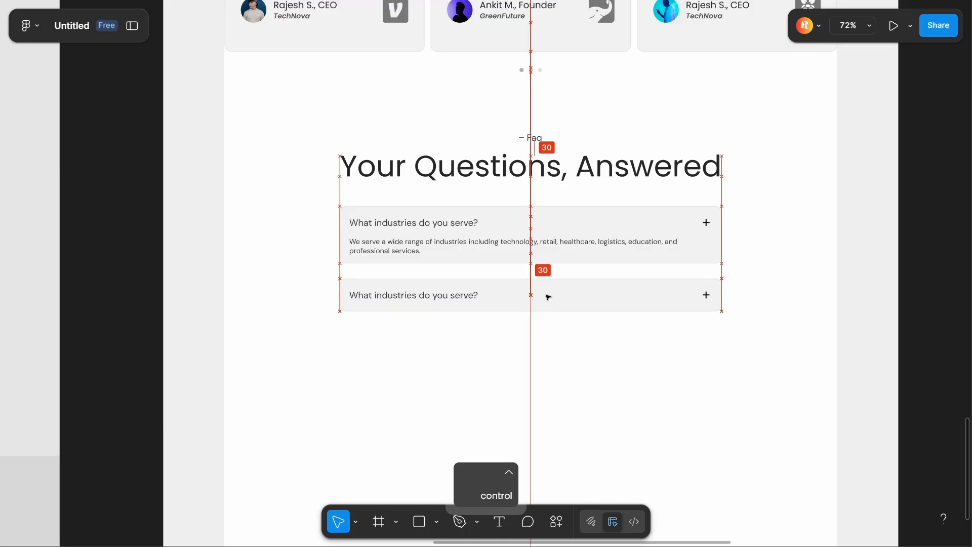
Step: Move the collapsed FAQ card up close to the first card and duplicate it twice below at equal spacing
left_click_drag(548, 296, 548, 327)
left_click(548, 290)
key("ctrl+d")
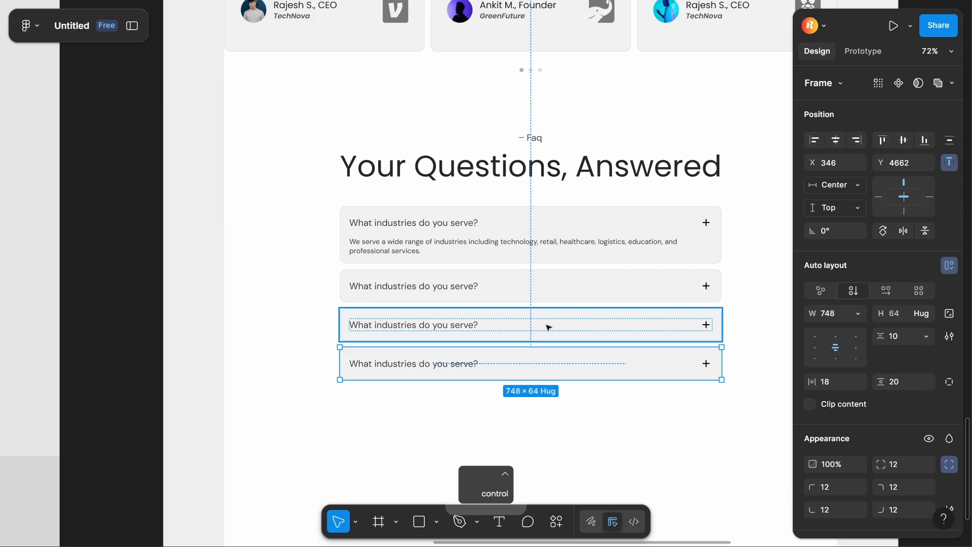
Step: Replace the second FAQ card's question with "Do you provide custom solutions?" copied from the original page
scroll(548, 327, "down", 4)
double_click(49, 304, "ctrl")
key("ctrl+c")
left_click(486, 299, "ctrl")
scroll(485, 299, "up", 3)
double_click(468, 303)
key("ctrl+v")
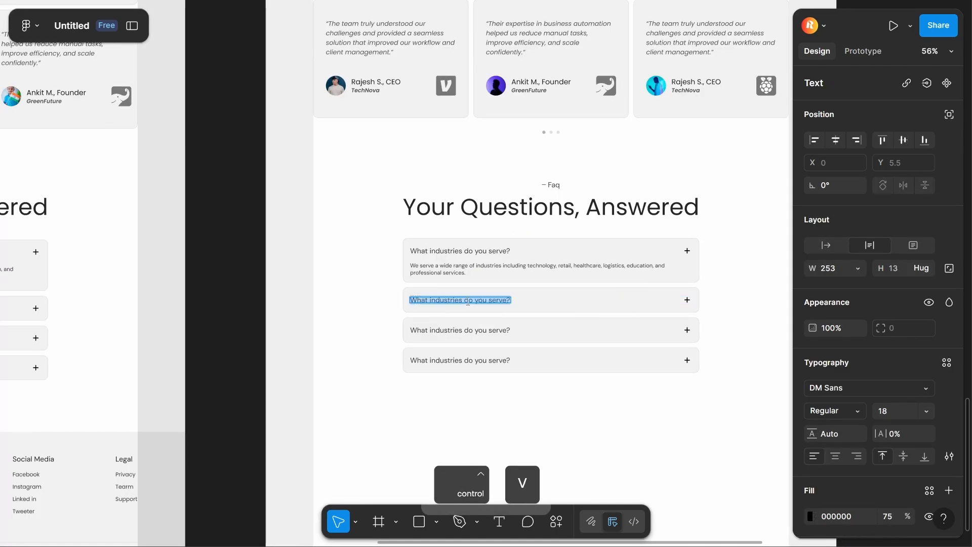
Step: Replace the third FAQ card's question with "How do we get started with your services?" copied from the original page
scroll(467, 302, "down", 3)
double_click(82, 323)
key("ctrl+c")
scroll(419, 324, "up", 3)
double_click(470, 317, "ctrl")
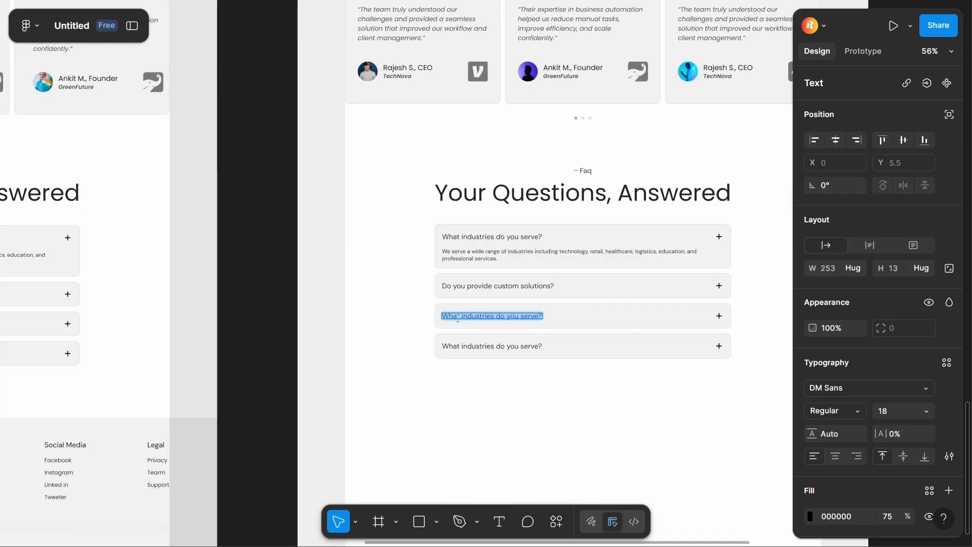
key("ctrl+v")
Step: Replace the fourth FAQ card's question with "Do you provide support after project completion?" copied from the original page
scroll(457, 322, "down", 3)
double_click(91, 339)
key("ctrl+c")
double_click(488, 336, "ctrl")
key("ctrl+v")
Step: Add the original's 1440 × 382.52 footer background to Desktop - 2 and place a copy of the header's Madimix logo on its left margin
left_click(489, 366)
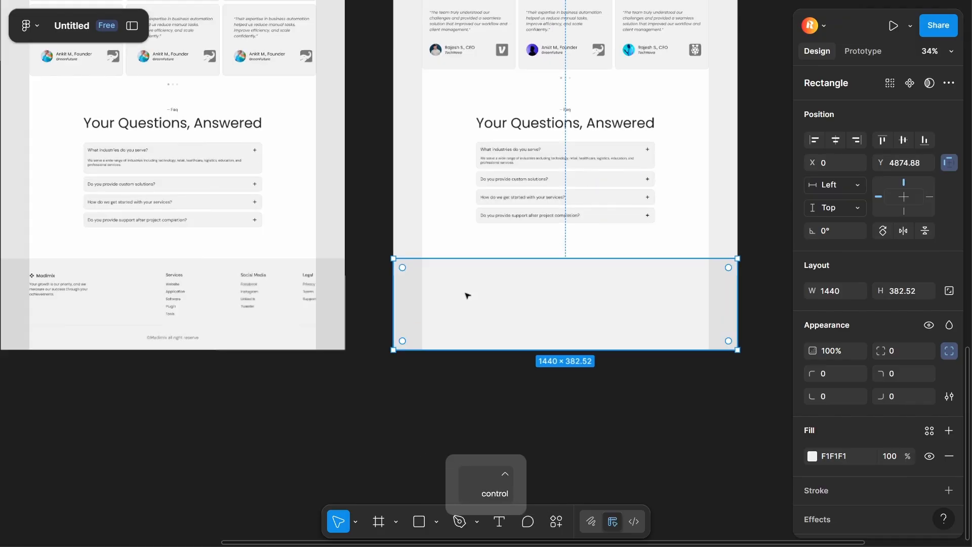
scroll(468, 292, "down", 2)
scroll(452, 216, "up", 10)
scroll(454, 218, "up", 4)
double_click(439, 136)
left_click_drag(440, 136, 530, 328, "alt+shift")
scroll(472, 324, "down", 12)
left_click_drag(439, 275, 439, 275)
scroll(861, 355, "down", 5)
Step: Change both colours of the footer's Madimix logo to 000000
left_click(812, 402)
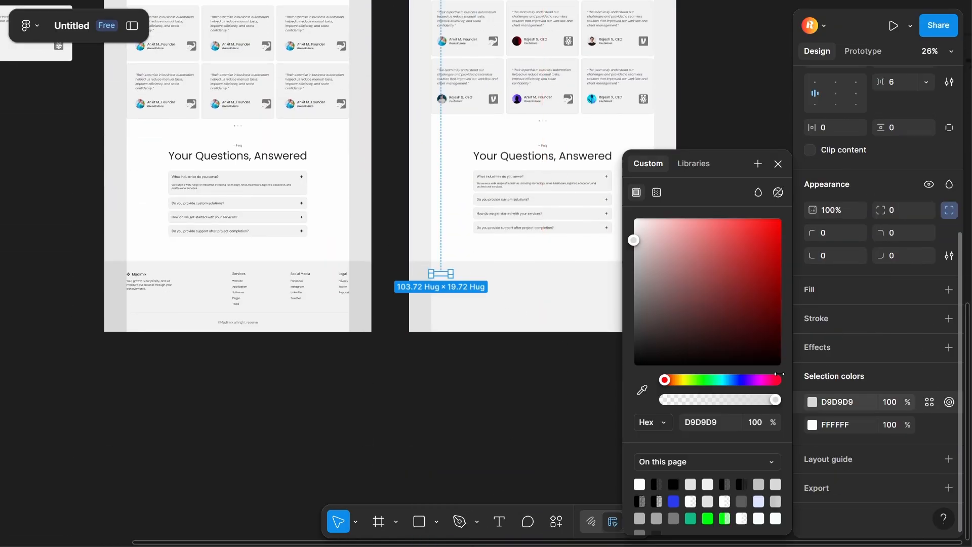
left_click(812, 424)
left_click_drag(708, 329, 608, 395)
scroll(433, 292, "up", 5, "ctrl")
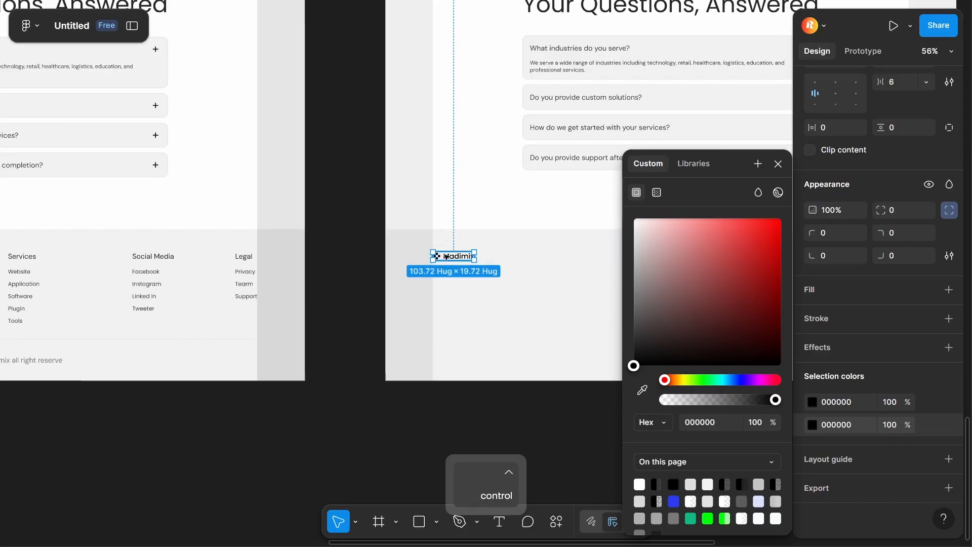
Step: Copy the "Your growth is our priority" paragraph from the Desktop - 1 footer into the Desktop - 2 footer
scroll(447, 250, "down", 3, "ctrl")
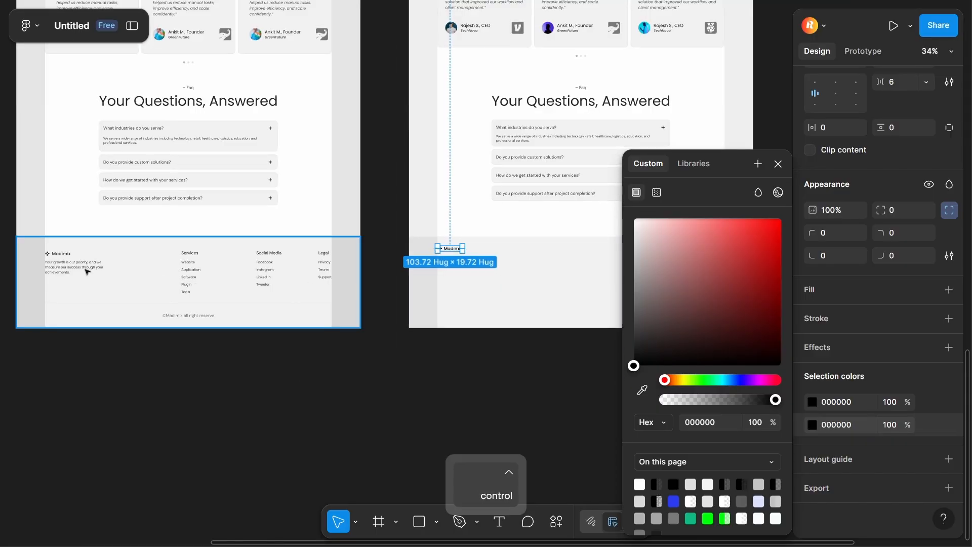
left_click(89, 270, "ctrl")
left_click(491, 308)
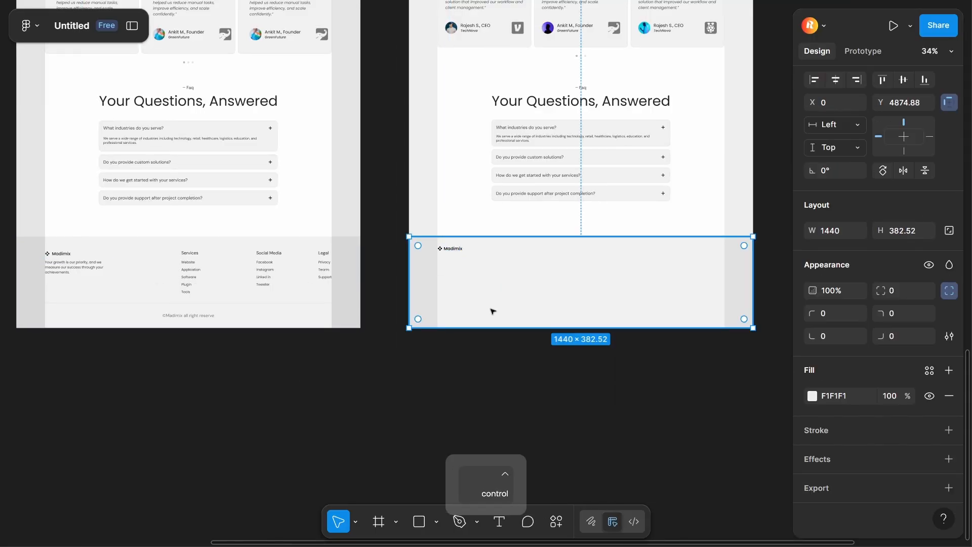
key("ctrl+v")
Step: Paste the Services, Social Media and Legal link columns and the 1200 px divider line into the Desktop - 2 footer
left_click(491, 309)
scroll(391, 253, "down", 3, "ctrl")
key("ctrl+v")
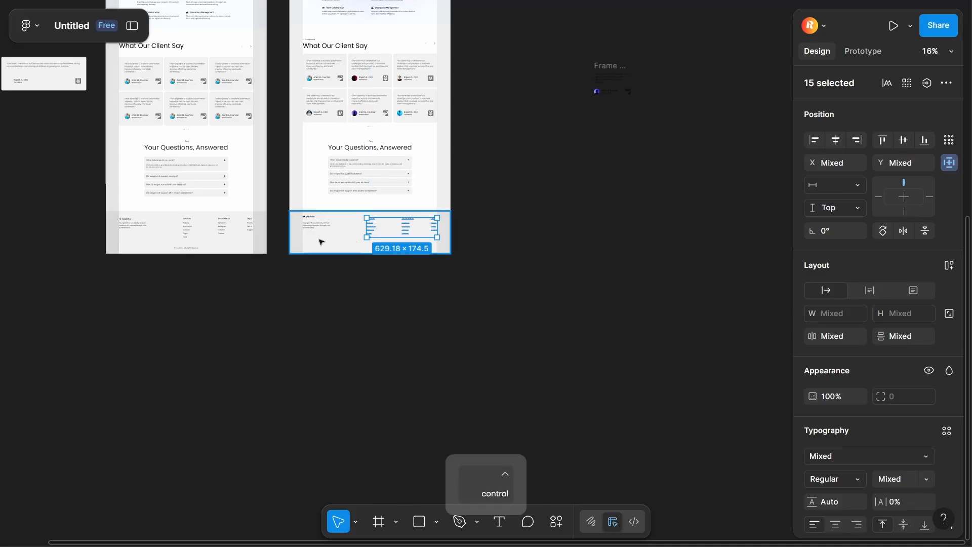
scroll(369, 232, "up", 8, "ctrl")
key("ctrl+v")
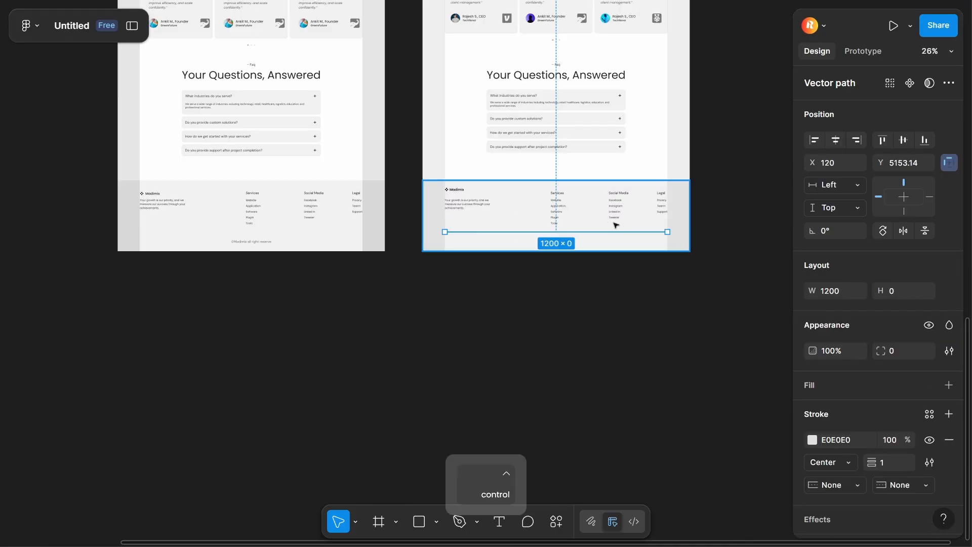
scroll(616, 224, "up", 5, "ctrl")
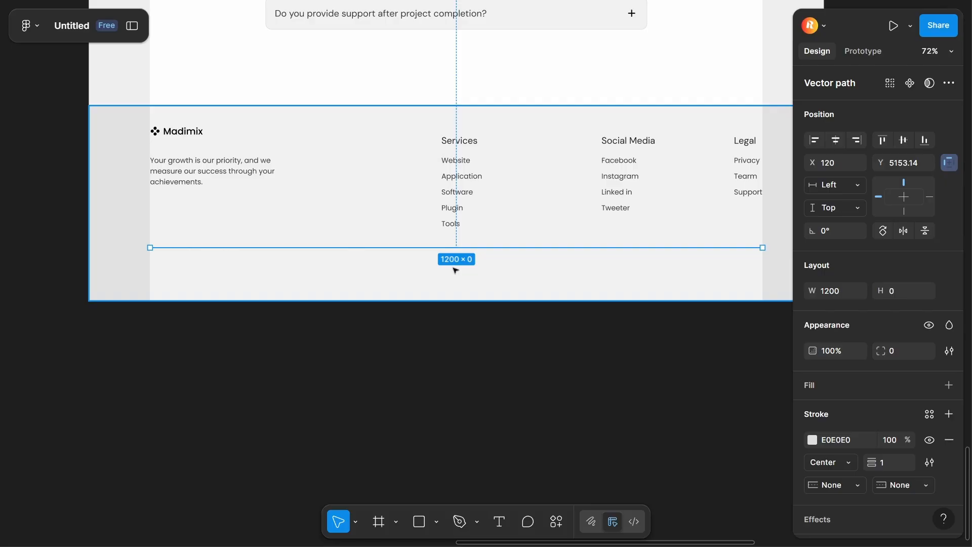
Step: Copy the "©Madimix all right reserve" line from the Desktop - 1 footer into the Desktop - 2 footer
scroll(454, 269, "down", 4, "ctrl")
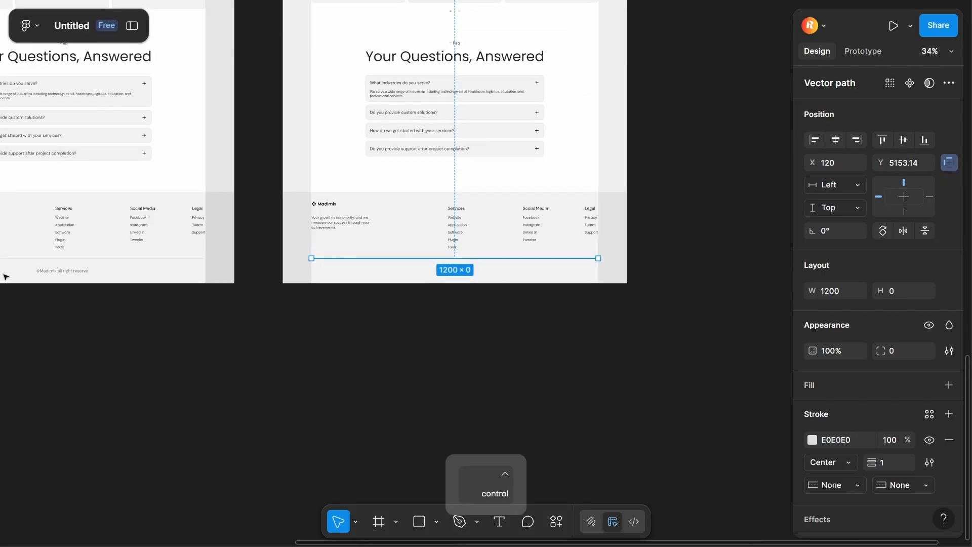
left_click(47, 273, "ctrl")
scroll(406, 272, "up", 4, "ctrl")
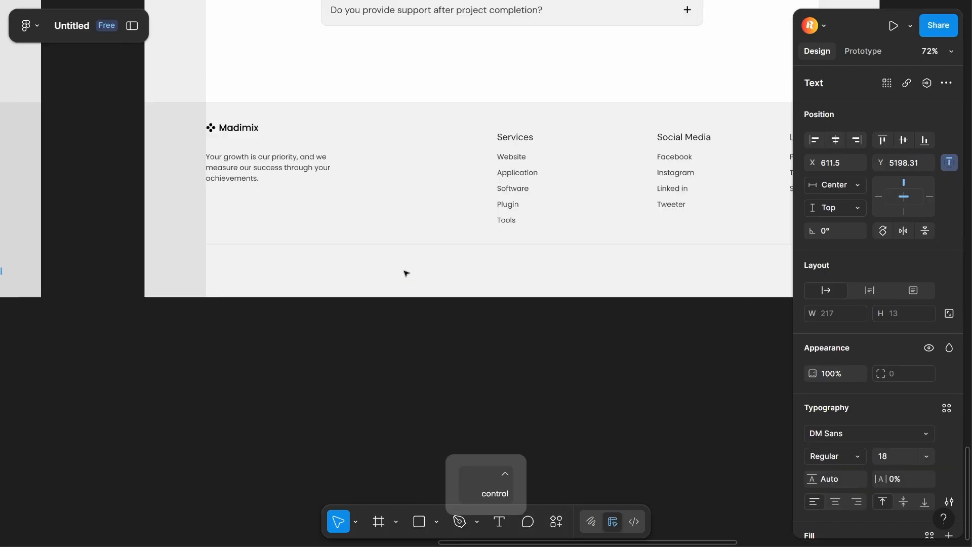
left_click(406, 273, "ctrl")
key("ctrl+v")
left_click(422, 348)
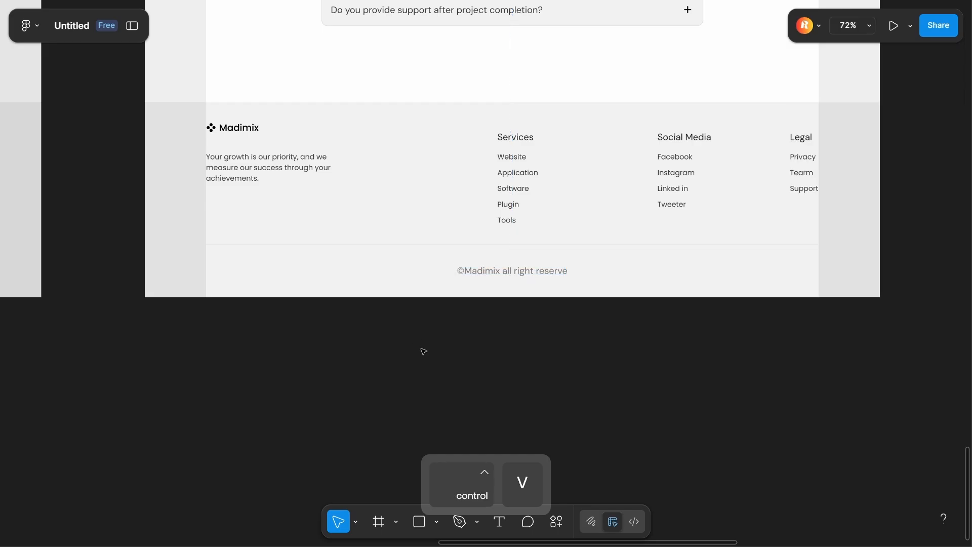
Step: Wrap the five Services links in a vertical auto layout and nest them with the Services heading in another
left_click(256, 167)
left_click(419, 221)
scroll(419, 221, "up", 3, "ctrl")
left_click(405, 247)
left_click(404, 273, "shift")
left_click(403, 299, "shift")
left_click(398, 325, "shift")
left_click(395, 352, "shift")
key("shift+a")
left_click(408, 215, "shift")
key("shift+a")
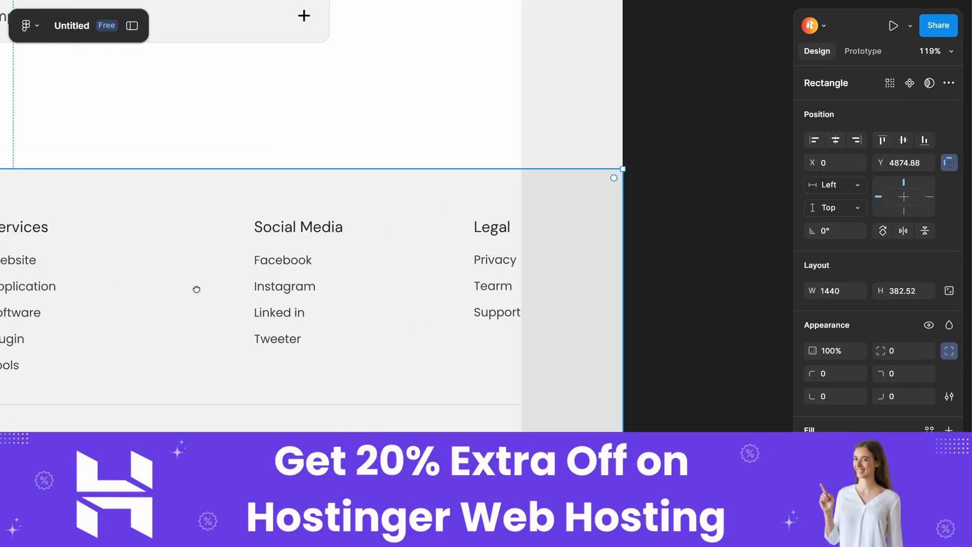
Step: Wrap the remaining footer link column in auto layout and combine the Services, Social Media and Legal columns in one horizontal auto layout
key("shift+a")
scroll(532, 306, "down", 4, "ctrl")
left_click(400, 287, "shift")
left_click(288, 287, "shift")
key("shift+a")
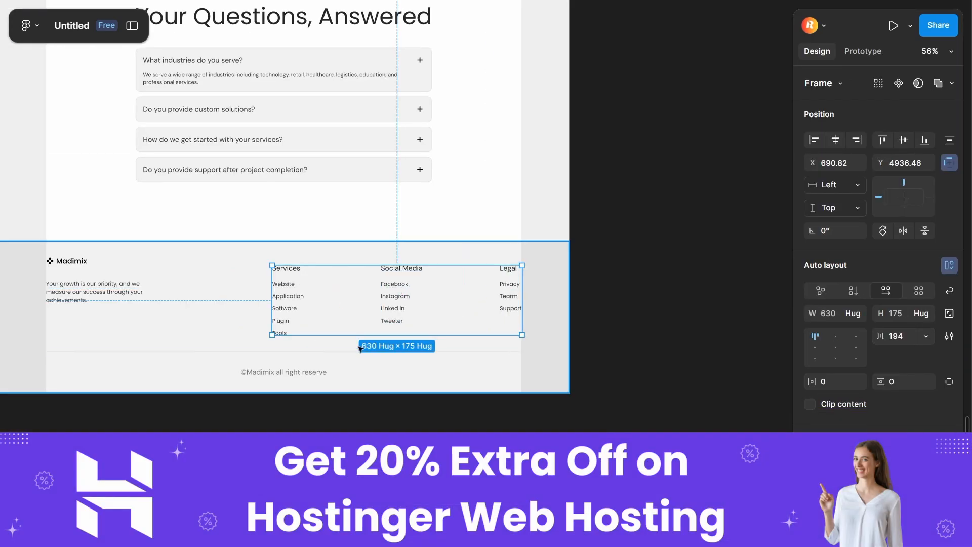
Step: Wrap the footer's brand text, link columns, divider and copyright line in nested auto layouts, with the outer one aligned top centre
left_click(94, 292, "shift")
key("shift+a")
key("shift+a")
scroll(365, 197, "left", 3)
scroll(365, 198, "down", 1)
left_click(837, 336)
Step: Make the copyright text box hug its text so the line is centred below the footer divider
left_click(282, 317)
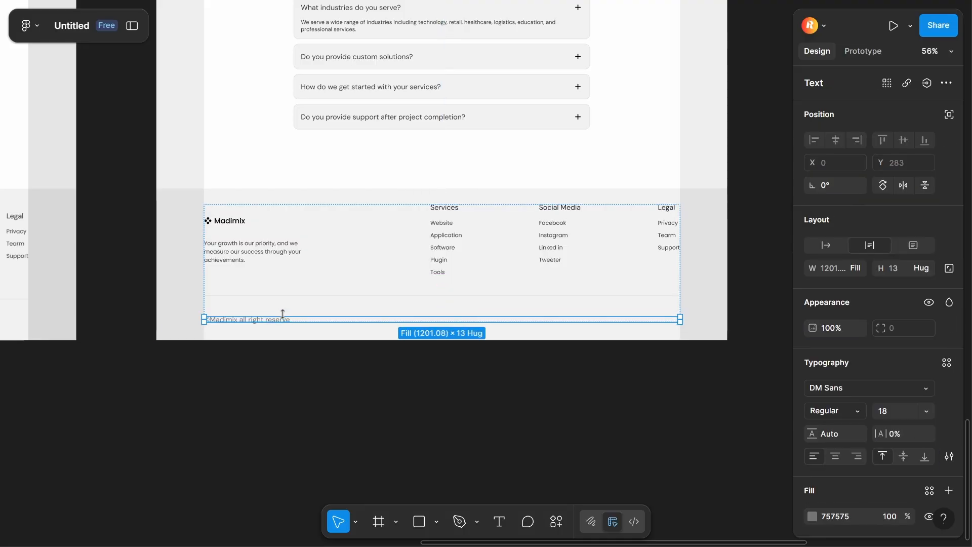
double_click(679, 319)
left_click_drag(663, 354, 604, 315)
scroll(603, 315, "down", 3)
key("shift+a")
left_click(709, 327)
left_click(606, 324)
left_click(644, 387)
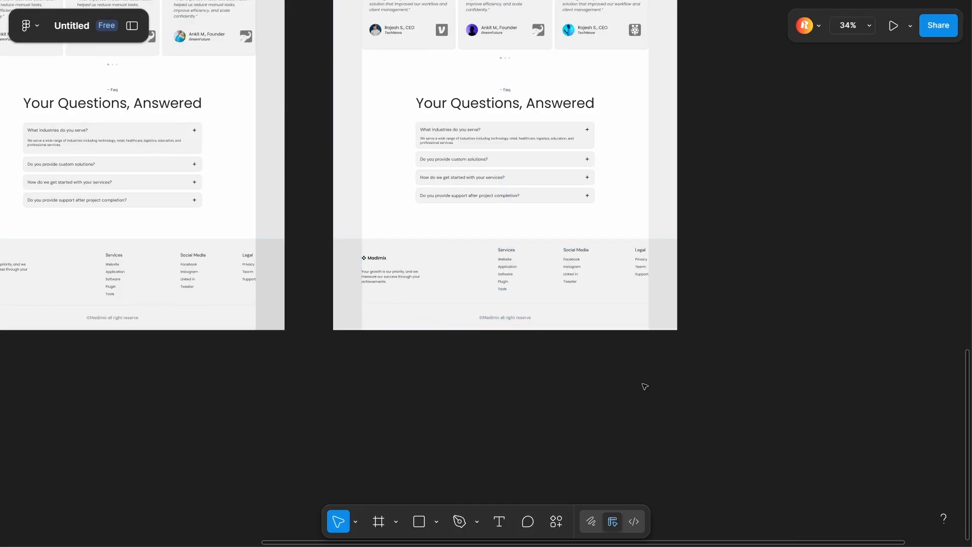
Step: Stack the FAQ cards in a vertical auto layout and wrap them together with the "Your Questions, Answered" heading
scroll(645, 379, "down", 4, "ctrl")
scroll(613, 250, "up", 6, "ctrl")
left_click(506, 299)
left_click(501, 337, "shift")
left_click(499, 365, "shift")
key("shift+a")
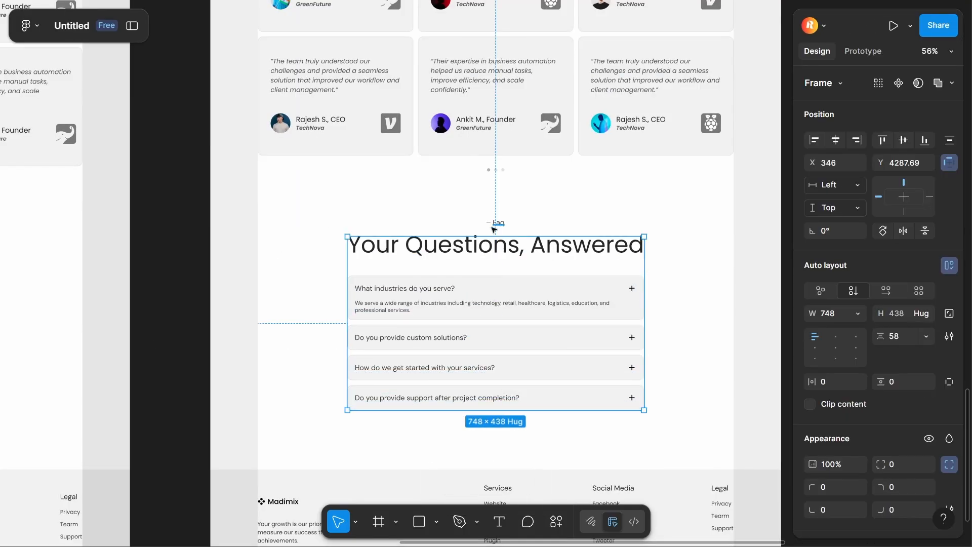
Step: Wrap the dash and "Faq" label in one auto layout and combine it with the FAQ heading and cards
scroll(487, 222, "up", 4, "ctrl")
left_click(516, 221)
left_click(491, 222, "shift")
key("shift+a")
left_click(514, 285, "shift")
key("shift+a")
scroll(514, 285, "down", 4, "ctrl")
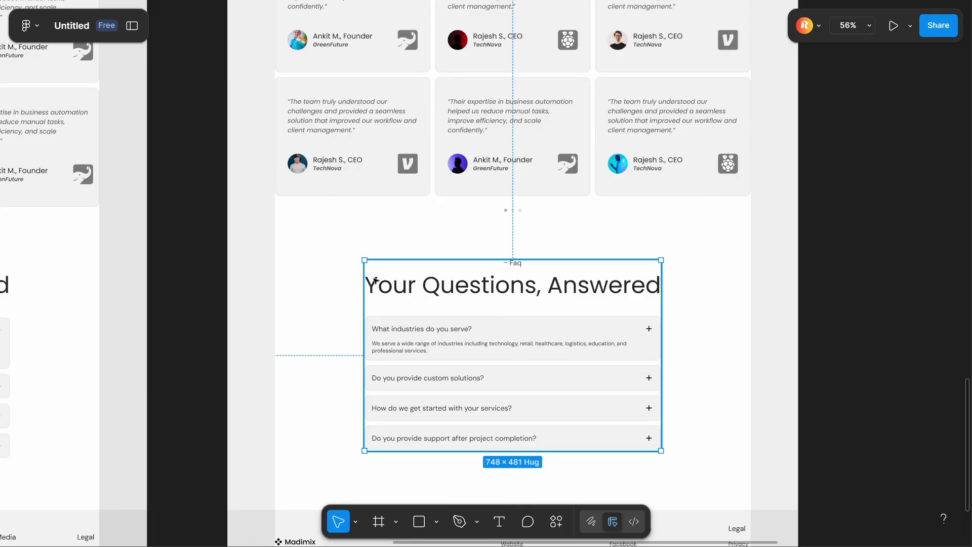
Step: Ungroup the FAQ wrapper and regroup the label, heading and cards in a vertical auto layout
key("Escape")
left_click(435, 287)
key("ctrl+shift+g")
left_click(512, 263)
left_click(514, 285, "shift")
left_click(516, 325, "shift")
key("shift+a")
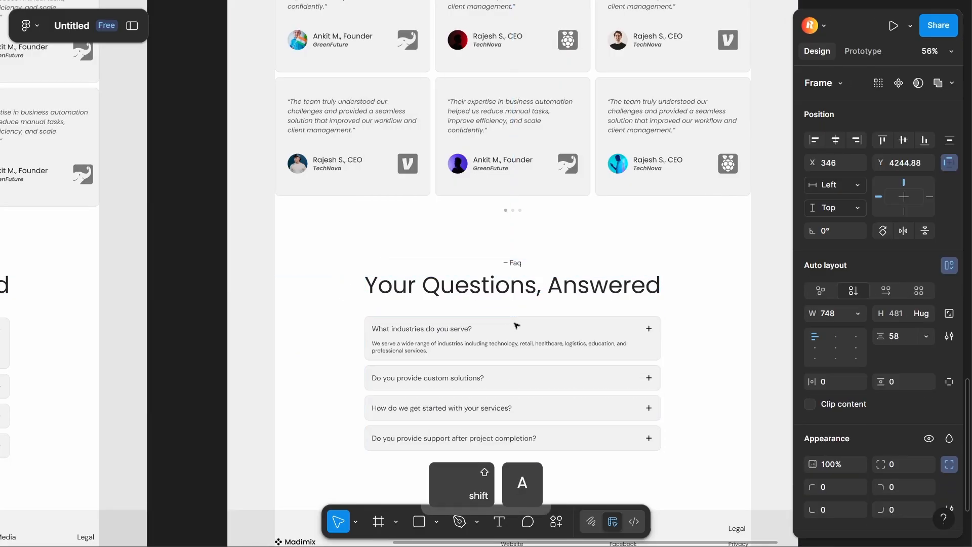
Step: Duplicate the Madimix logo from the Desktop - 2 header and place the copy at the footer's left content edge
scroll(517, 325, "down", 3, "ctrl")
left_click(467, 296)
scroll(467, 295, "down", 3, "ctrl")
scroll(455, 253, "up", 10)
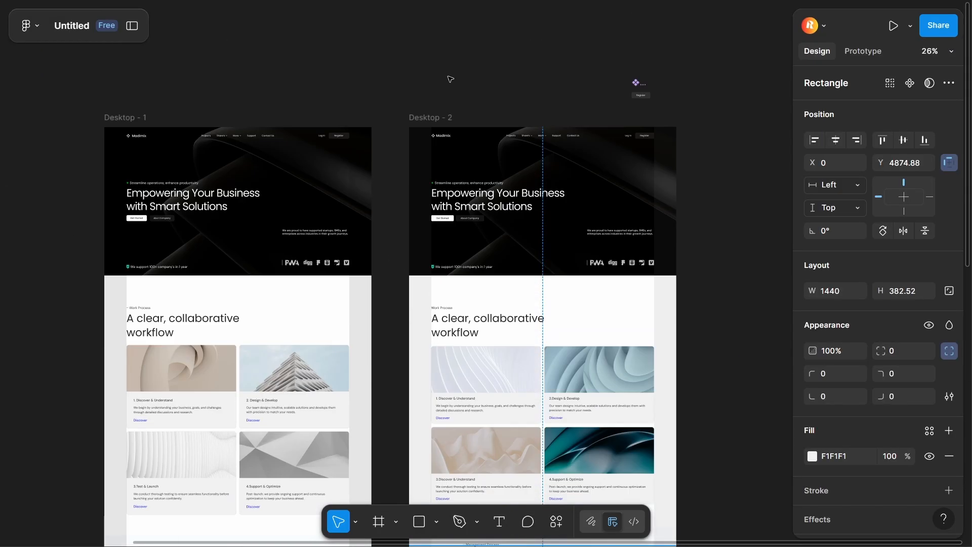
left_click(434, 136)
double_click(434, 135)
left_click_drag(435, 136, 530, 374, "alt+shift")
scroll(466, 126, "down", 10)
left_click_drag(443, 274, 441, 274)
scroll(833, 326, "down", 5)
Step: Recolour the footer logo's icon and wordmark to black (000000)
left_click(813, 402)
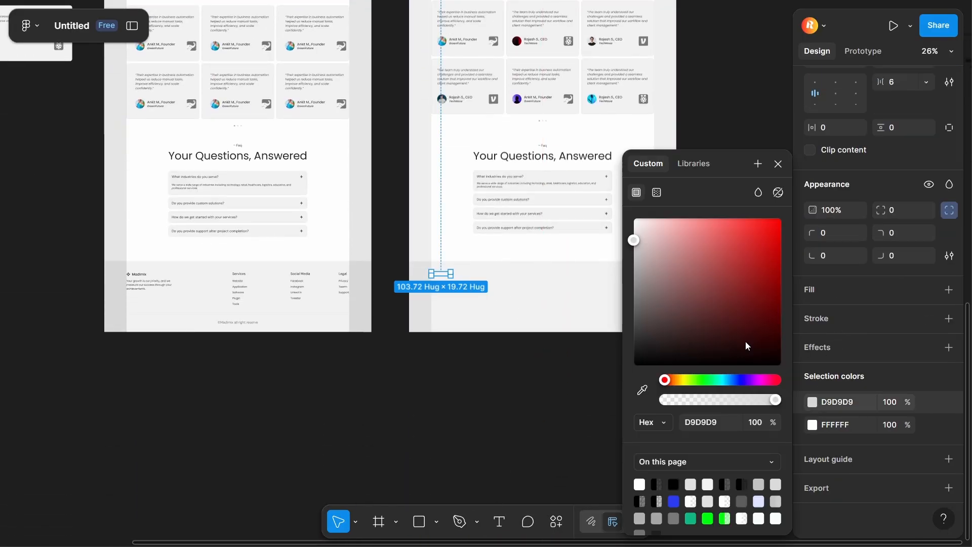
left_click(812, 424)
left_click_drag(674, 329, 518, 457)
scroll(431, 287, "up", 4, "ctrl")
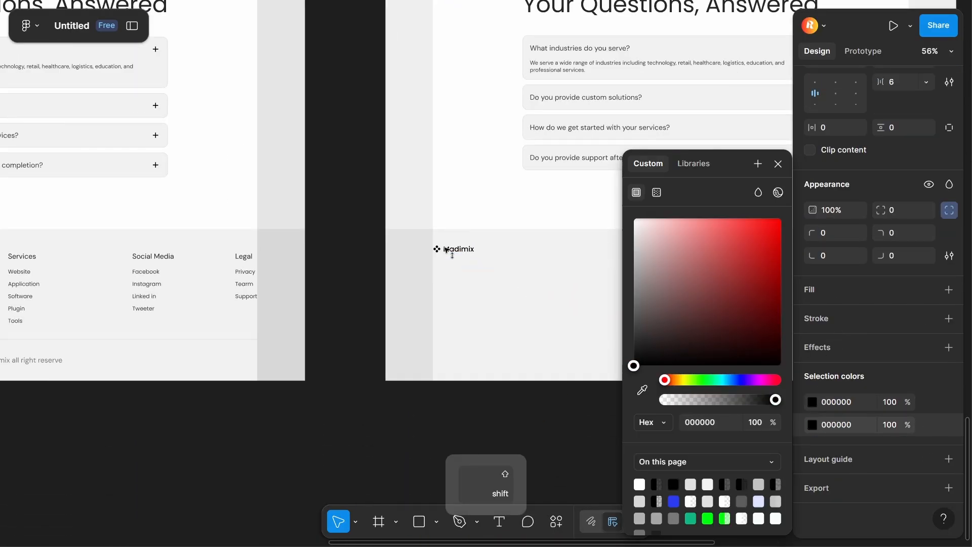
Step: Copy the "Your growth is our priority" tagline from the Desktop - 1 footer into the Desktop - 2 footer
scroll(447, 250, "down", 3, "ctrl")
left_click(73, 268, "ctrl")
key("ctrl+c")
left_click(493, 308)
key("ctrl+v")
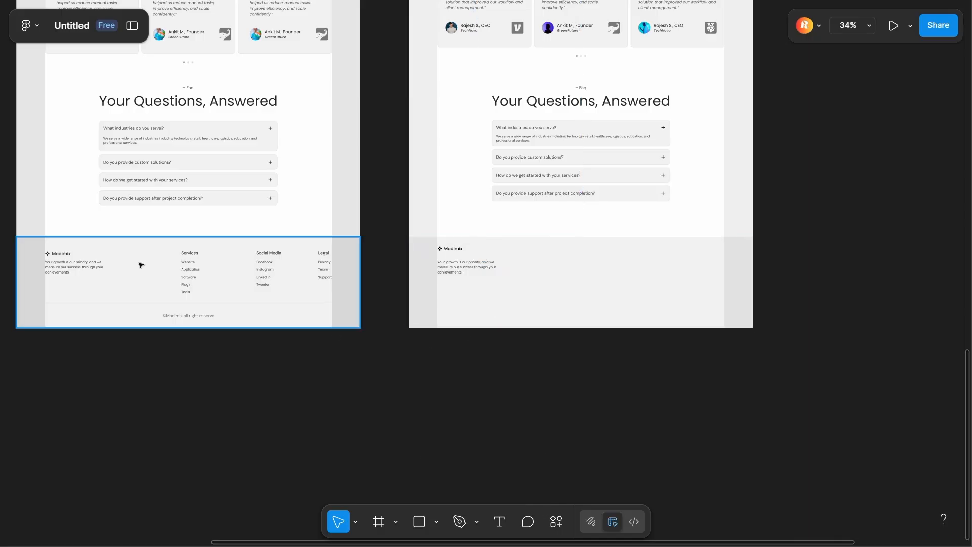
Step: Copy the Services, Social Media and Legal link columns from the Desktop - 1 footer into the Desktop - 2 footer
left_click_drag(170, 247, 339, 296, "ctrl")
key("ctrl+c")
scroll(186, 189, "down", 4, "ctrl")
left_click(358, 234)
key("ctrl+v")
scroll(366, 232, "up", 8, "ctrl")
left_click(371, 278)
scroll(371, 277, "down", 5, "ctrl")
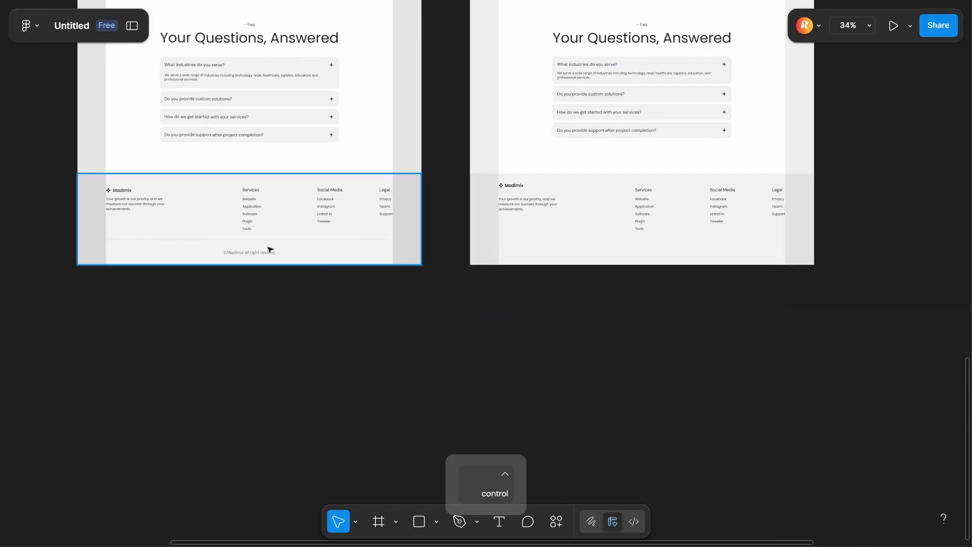
Step: Copy the horizontal divider line from the Desktop - 1 footer into the Desktop - 2 footer
scroll(270, 250, "up", 4, "ctrl")
left_click(269, 241, "ctrl")
key("ctrl+c")
scroll(267, 232, "down", 5, "ctrl")
left_click(539, 233)
key("ctrl+v")
scroll(458, 270, "up", 5, "ctrl")
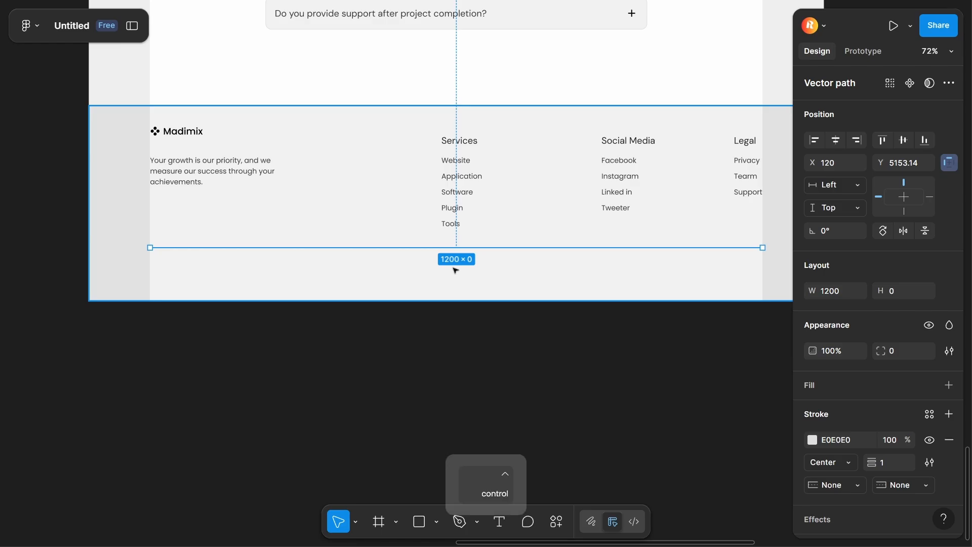
Step: Copy the "©Madimix all right reserve" line from the Desktop - 1 footer into the Desktop - 2 footer
scroll(456, 270, "down", 5)
left_click(47, 276, "ctrl")
key("ctrl+c")
scroll(405, 271, "up", 5)
left_click(406, 296)
key("ctrl+v")
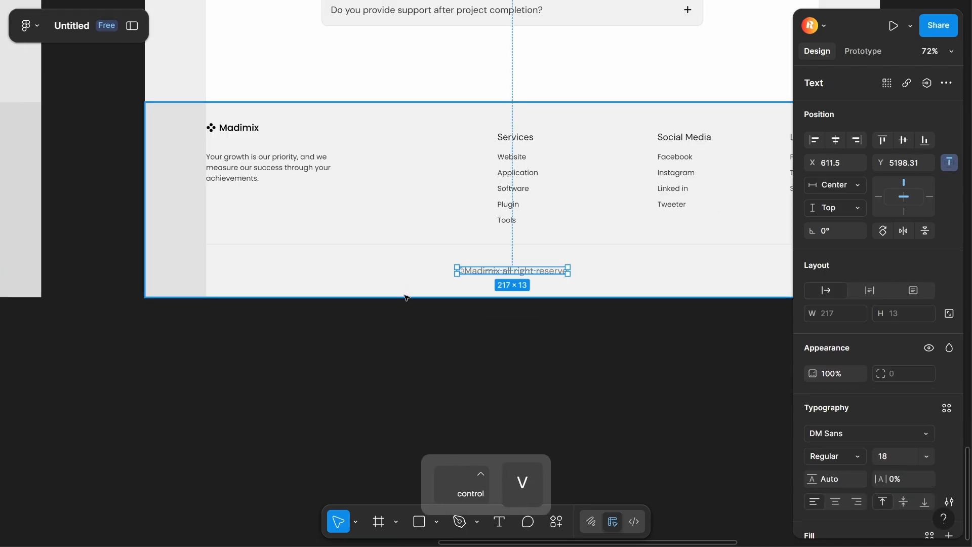
left_click(405, 302)
Step: Wrap the footer logo and its tagline in one auto layout
left_click(317, 161, "ctrl")
left_click(227, 129, "shift")
key("shift+a")
left_click(333, 295)
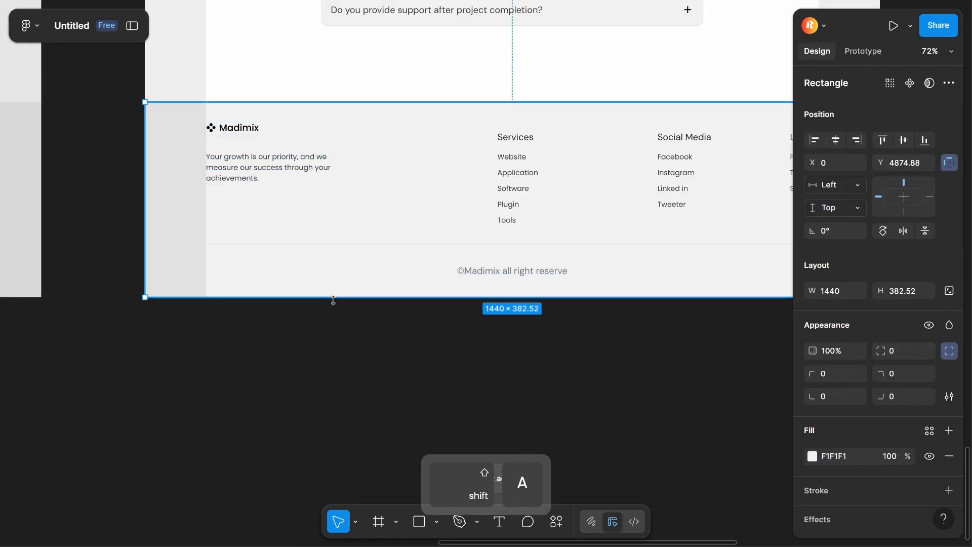
Step: Stack the five Services links, Website to Tools, in an auto layout and wrap them with the "Services" heading
scroll(333, 300, "right", 2)
scroll(333, 300, "up", 2)
scroll(426, 201, "up", 4, "ctrl")
left_click(409, 247, "ctrl")
left_click(408, 275, "shift")
left_click(404, 299, "shift")
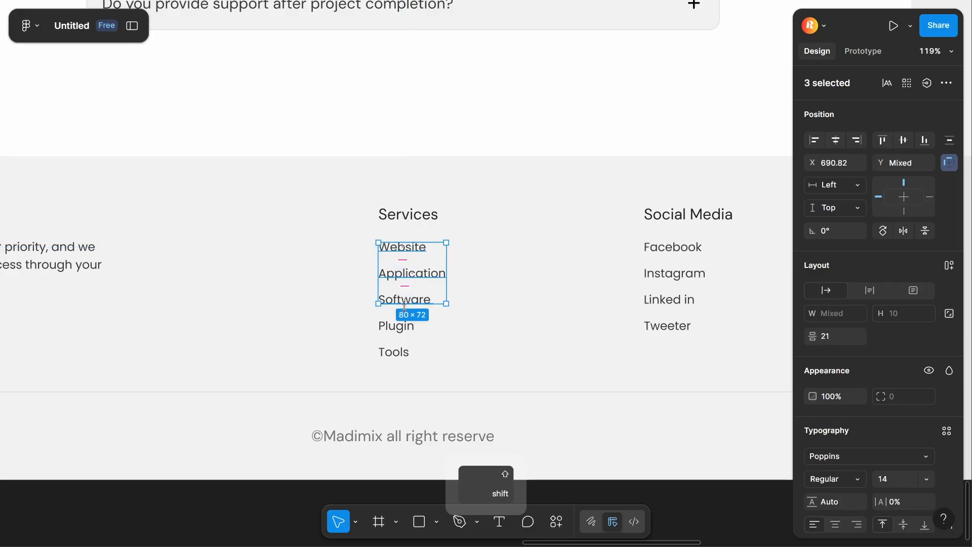
left_click(396, 326, "shift")
left_click(394, 352, "shift")
key("shift+a")
left_click(400, 216, "shift")
key("shift+a")
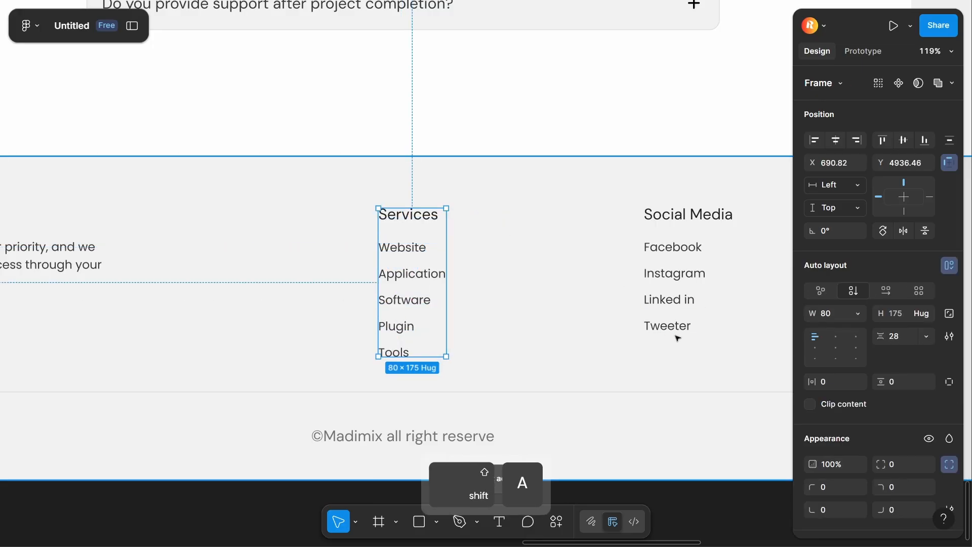
Step: Stack the four social links, Facebook to Tweeter, in an auto layout and wrap them with the "Social Media" heading
left_click(676, 328)
left_click(673, 302, "shift")
left_click(673, 277, "shift")
left_click(674, 249, "shift")
key("shift+a")
left_click(675, 219, "shift")
key("shift+a")
left_click(425, 233)
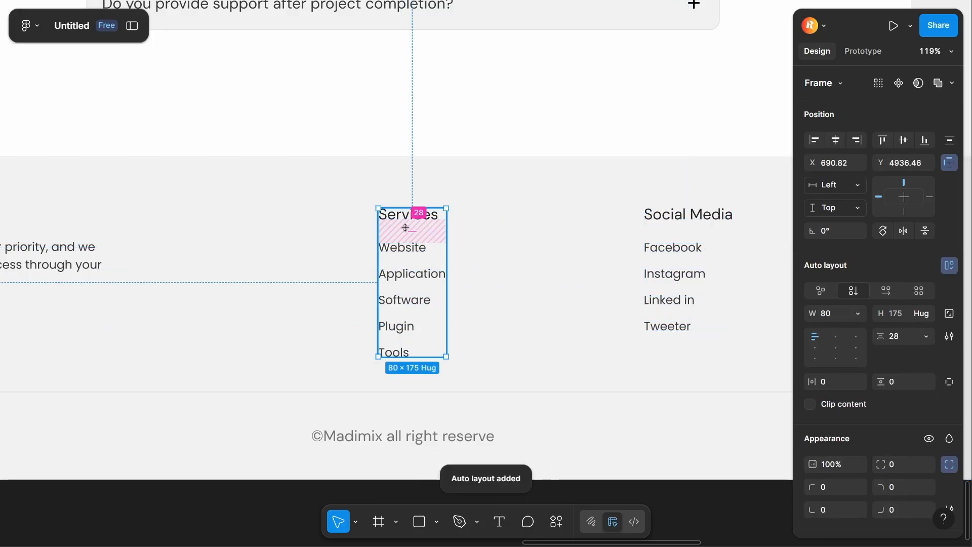
left_click(714, 250)
left_click(575, 275)
Step: Stack the Privacy, Tearm and Support links in an auto layout and wrap them with the "Legal" heading
left_click_drag(575, 275, 174, 287)
left_click(489, 312)
left_click(490, 287, "shift")
left_click(493, 258, "shift")
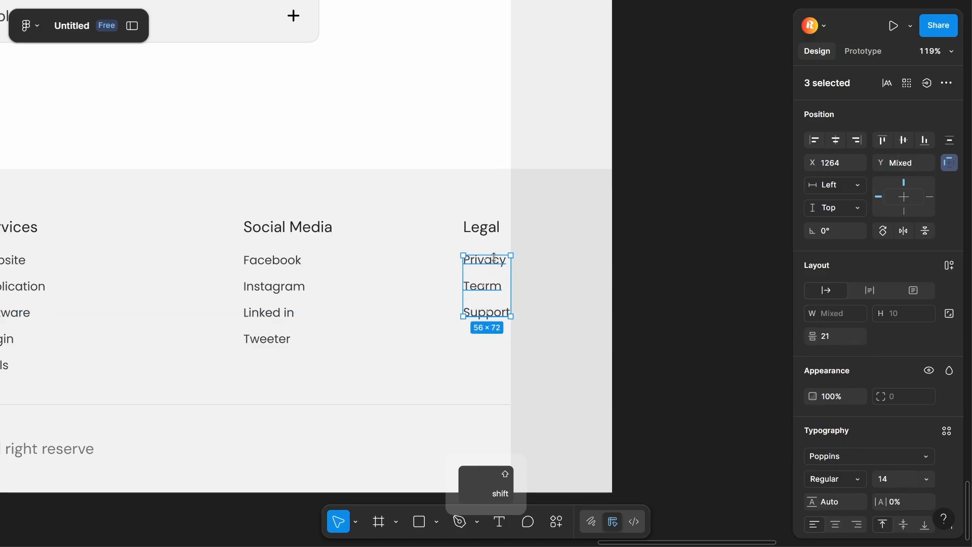
key("shift+a")
left_click(483, 227, "shift")
key("shift+a")
Step: Combine the Services, Social Media and Legal columns in one horizontal auto layout
scroll(531, 303, "down", 4)
left_click(401, 288, "shift")
left_click(302, 286, "shift")
key("shift+a")
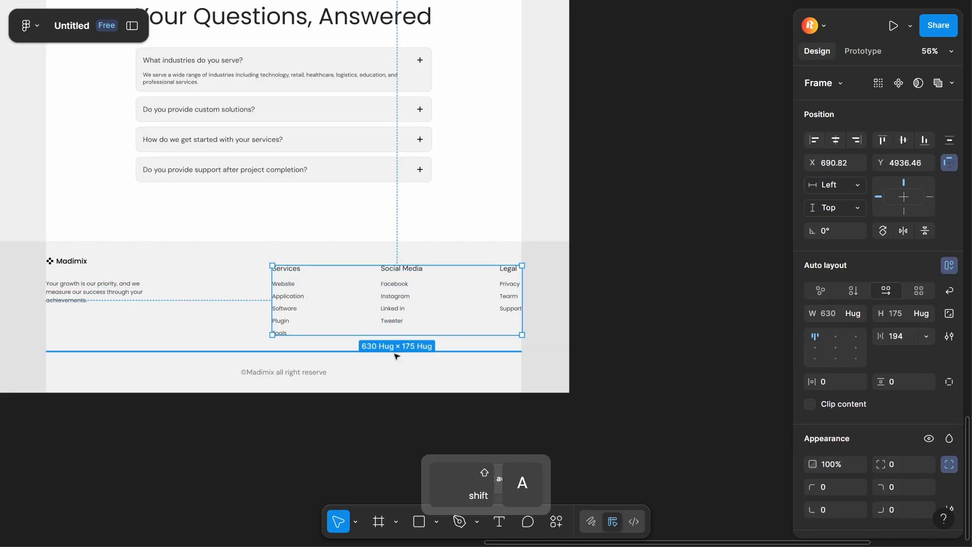
Step: Wrap the logo and tagline block together with the link columns in a horizontal auto layout
left_click(223, 286)
left_click(390, 284)
left_click(76, 277, "shift")
key("shift+a")
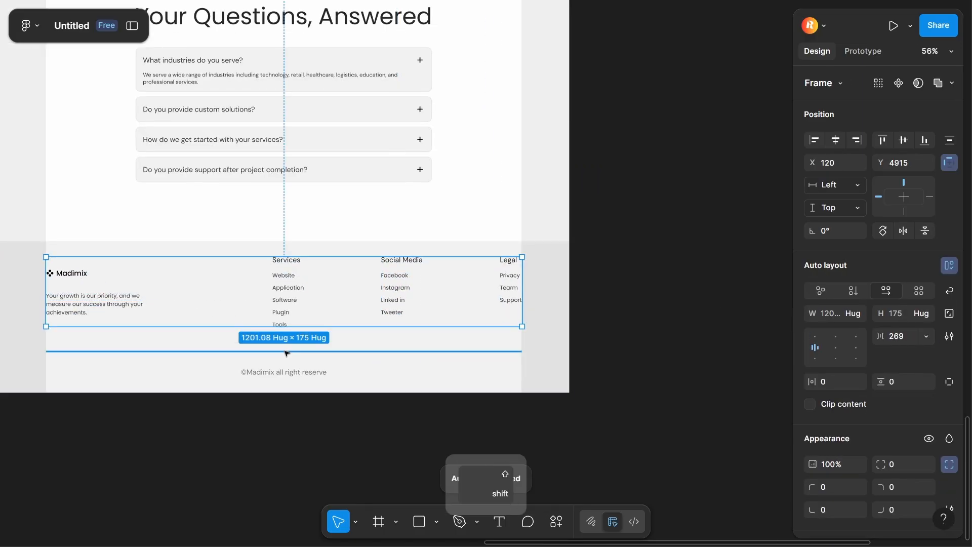
Step: Stack the logo and links row, the divider and the copyright line in a vertical auto layout
left_click(289, 351, "shift")
left_click(291, 372, "shift")
key("shift+a")
left_click_drag(755, 376, 914, 323)
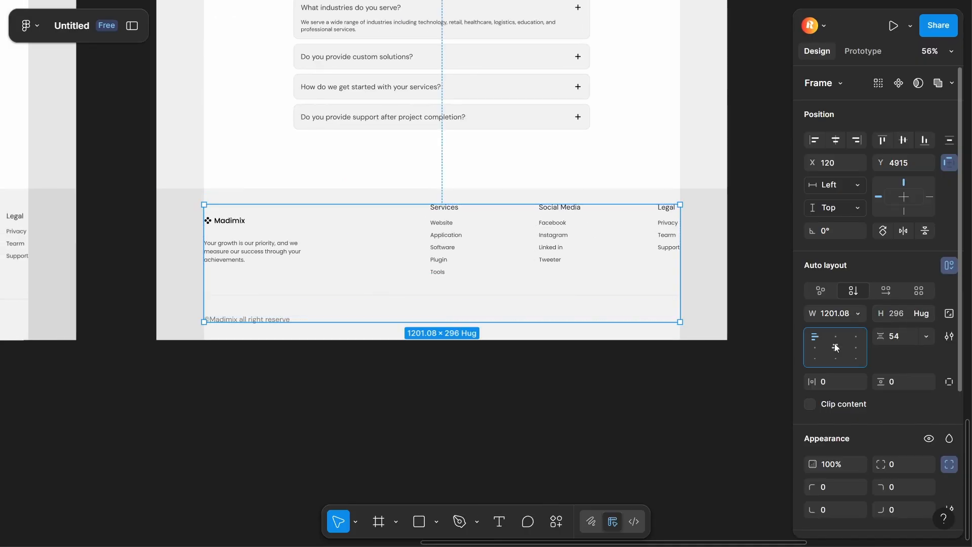
Step: Centre the copyright line horizontally below the footer divider
left_click(282, 318)
left_click(857, 269)
left_click(855, 251)
left_click(662, 354)
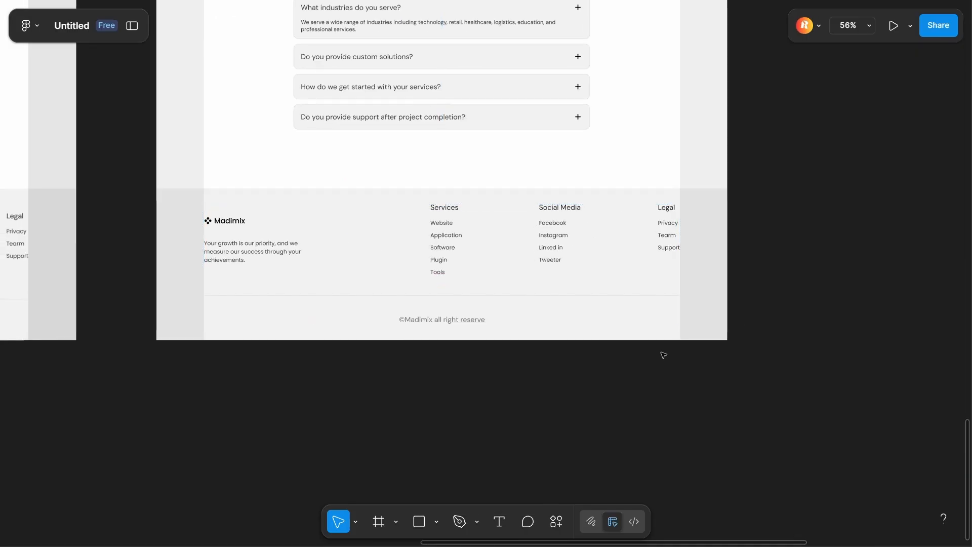
Step: Wrap the footer contents with the background rectangle in an auto layout and open its height sizing options
scroll(602, 316, "down", 3)
left_click(523, 285)
left_click(463, 243, "shift")
key("shift+a")
left_click(900, 314)
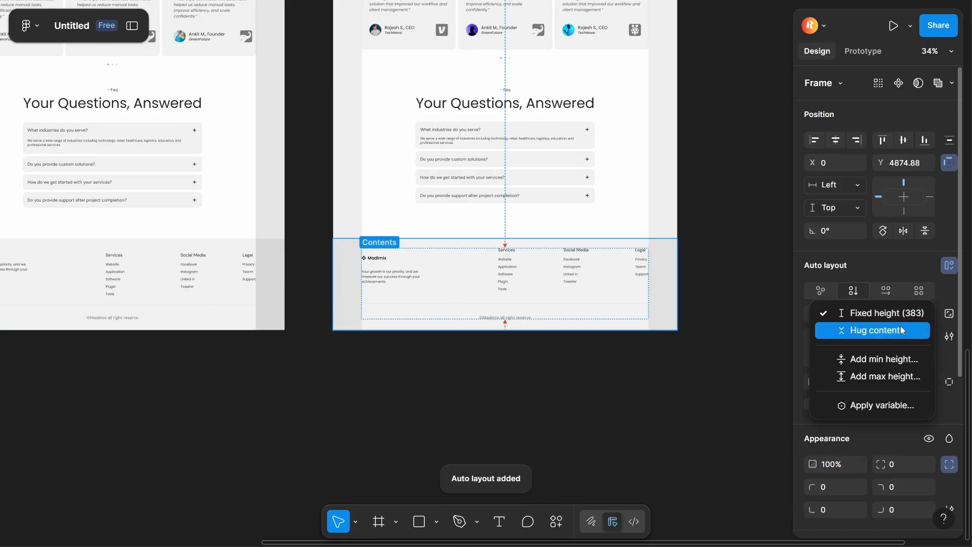